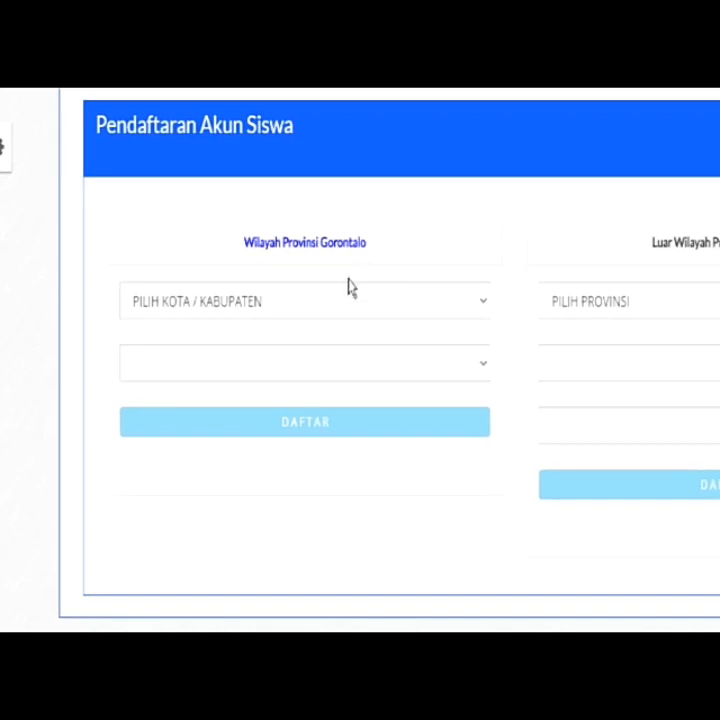
Choose Kab. Gorontalo and SMP NEGERI 1 MOOTILANGO, then continue with DAFTAR
{"action": "left_click", "coordinate": [341, 301]}
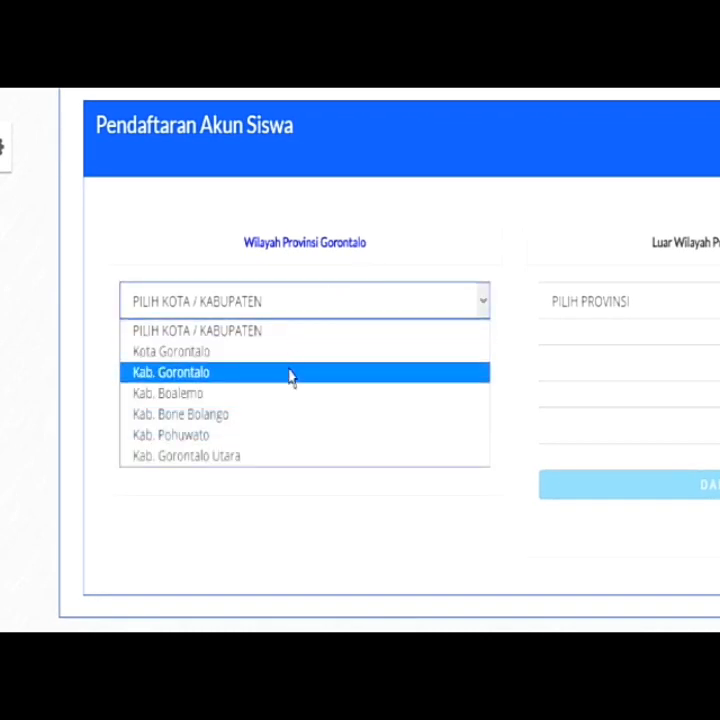
{"action": "left_click", "coordinate": [290, 373]}
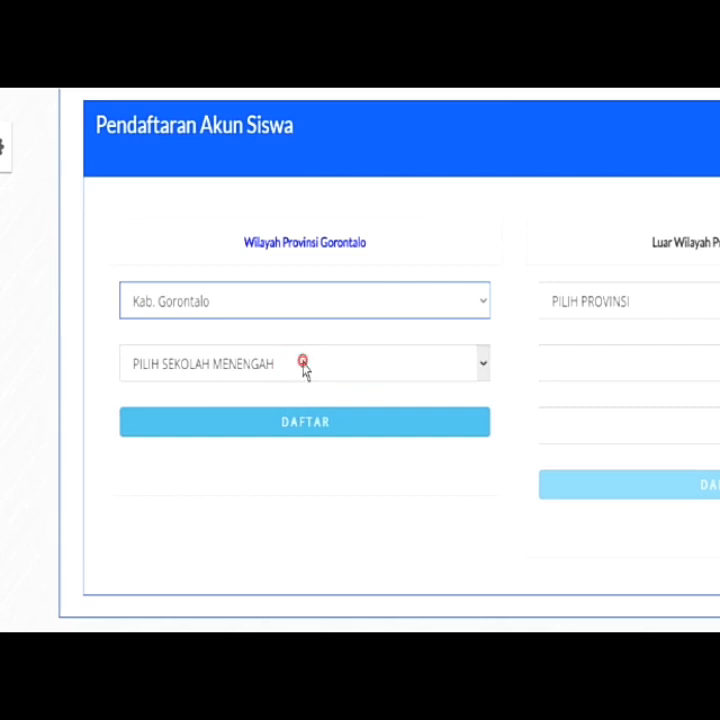
{"action": "left_click", "coordinate": [305, 368]}
{"action": "scroll", "coordinate": [289, 309], "scroll_direction": "down", "scroll_amount": 1}
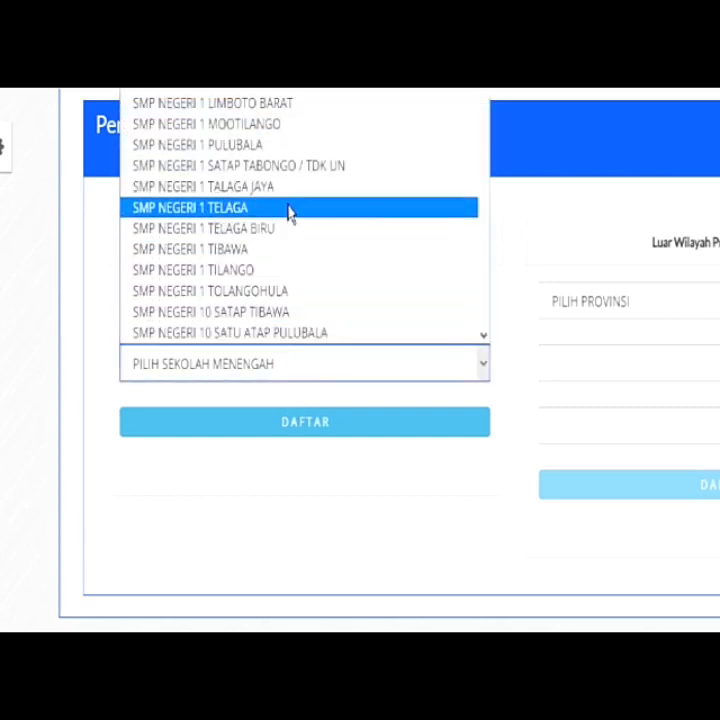
{"action": "left_click", "coordinate": [292, 128]}
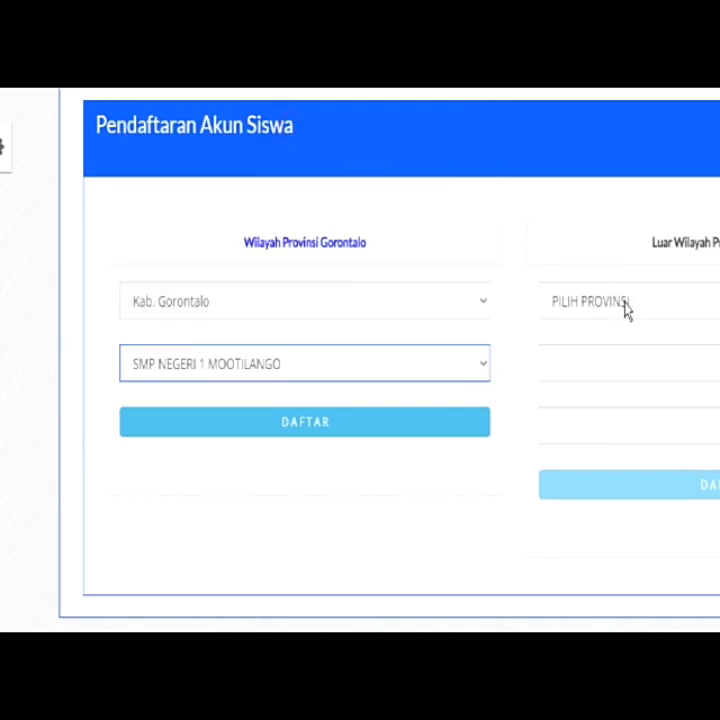
{"action": "left_click", "coordinate": [372, 424]}
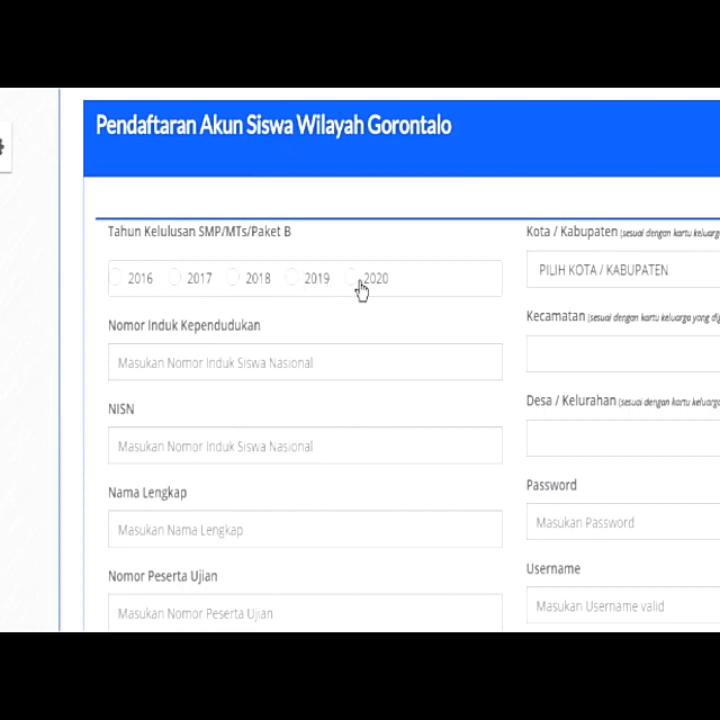
Select graduation year 2020 and enter the student's NIK, NISN, full name and exam number
{"action": "left_click", "coordinate": [350, 279]}
{"action": "left_click", "coordinate": [269, 364]}
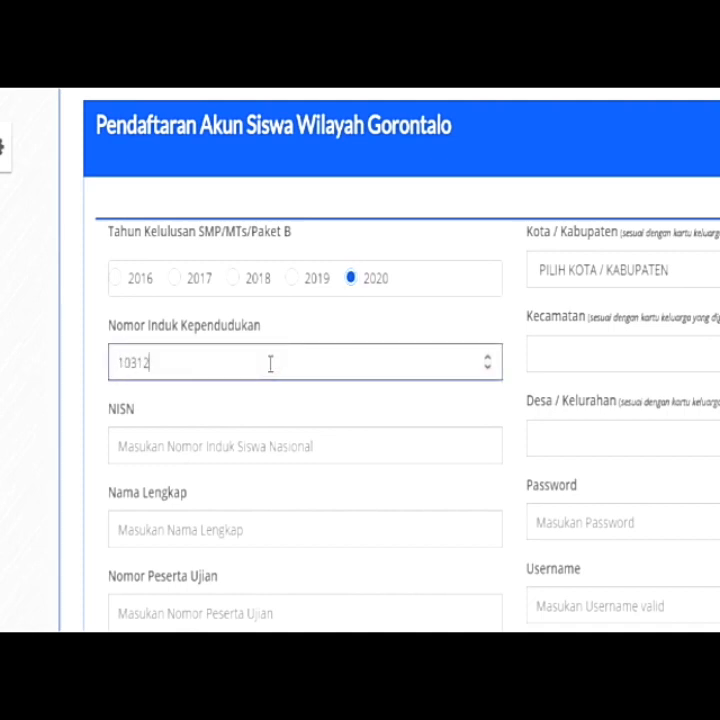
{"action": "left_click", "coordinate": [259, 450]}
{"action": "type", "text": "1234"}
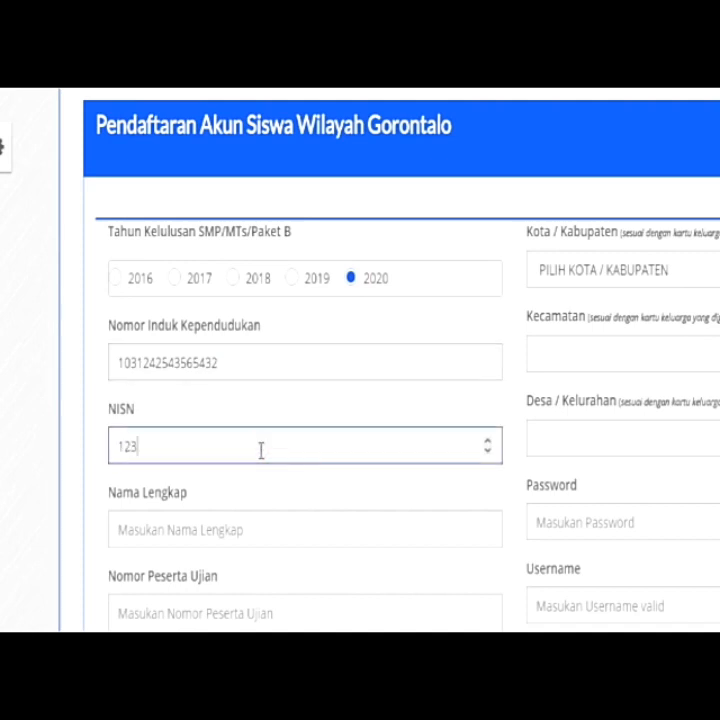
{"action": "left_click", "coordinate": [244, 530]}
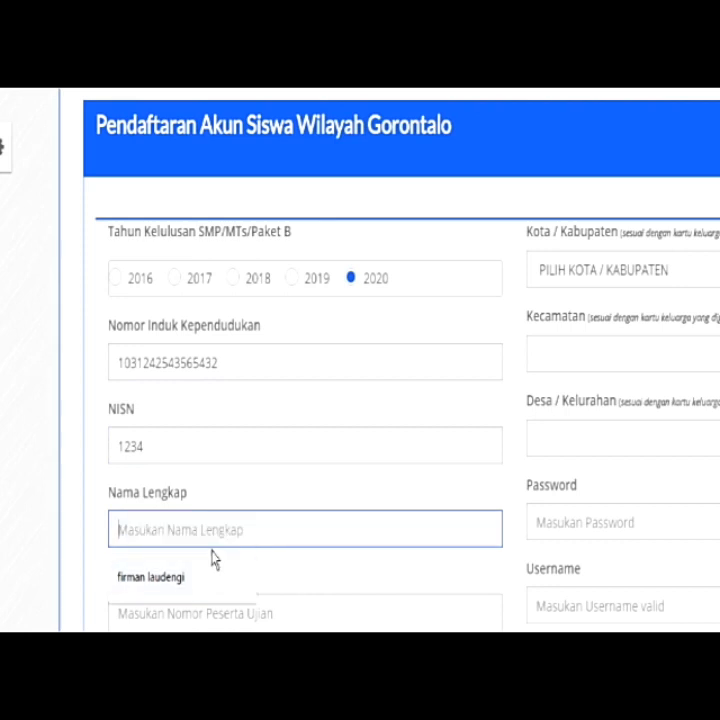
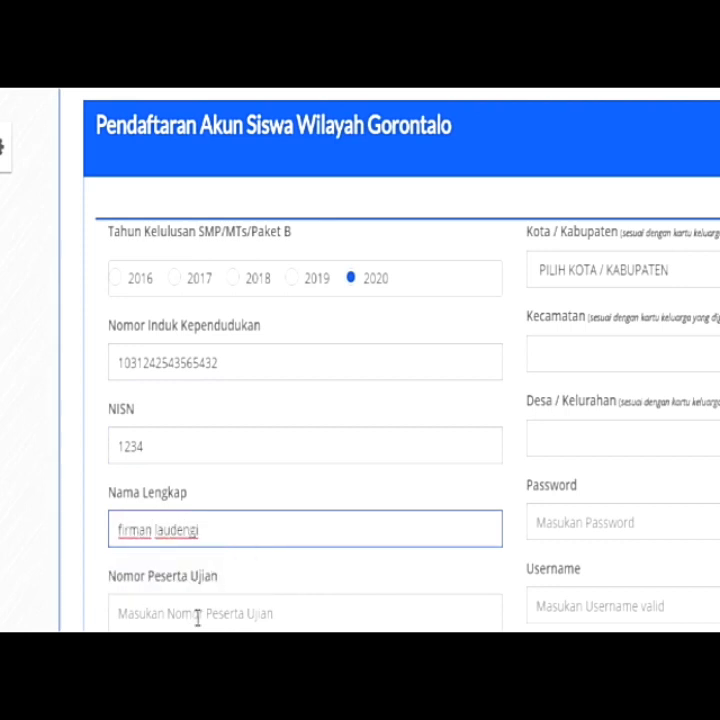
{"action": "left_click", "coordinate": [198, 618]}
{"action": "type", "text": "36"}
{"action": "scroll", "coordinate": [198, 618], "scroll_direction": "down", "scroll_amount": 1}
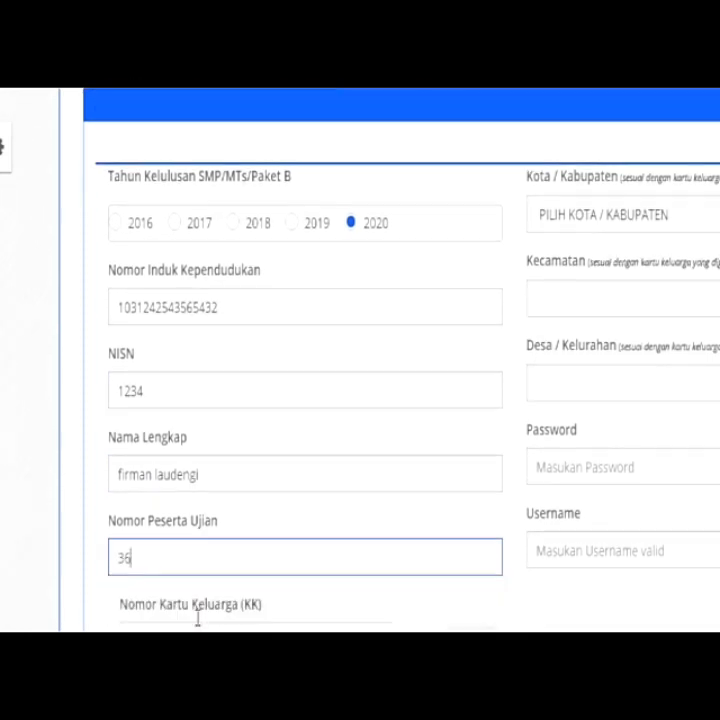
Enter the family card number and upload the alur file as the KK document
{"action": "left_click", "coordinate": [202, 626]}
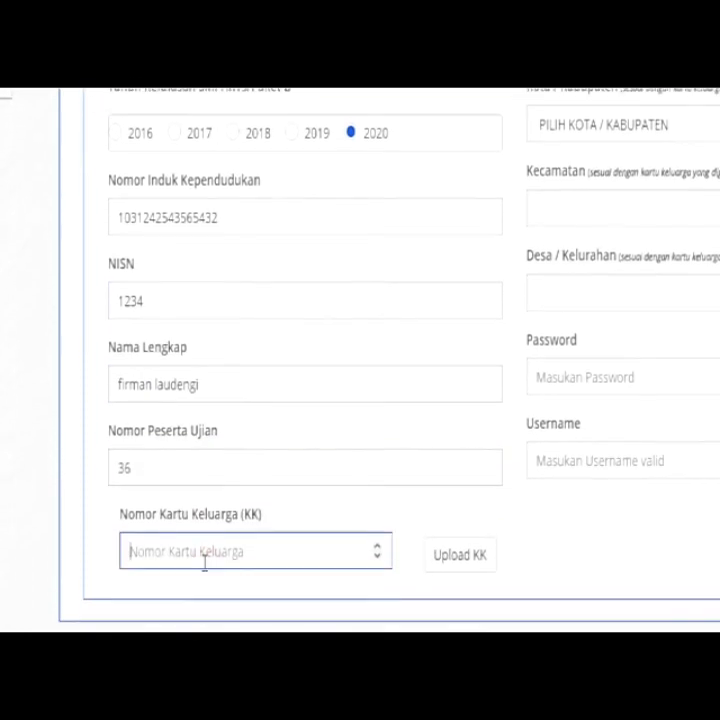
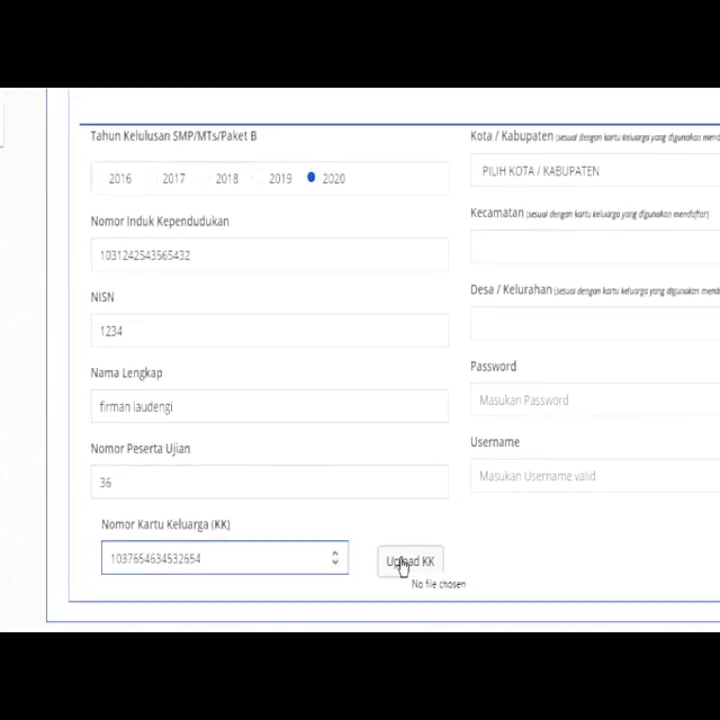
{"action": "left_click", "coordinate": [441, 548]}
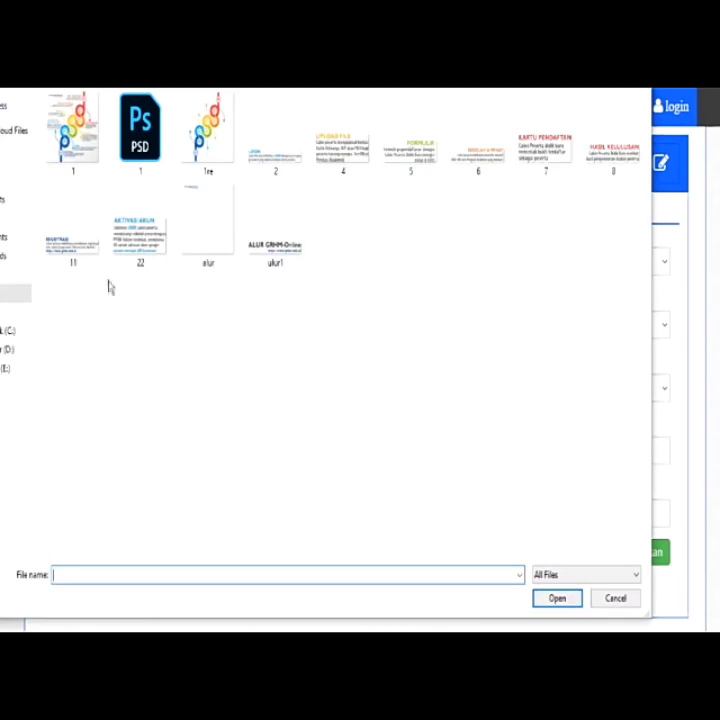
{"action": "left_click", "coordinate": [210, 240]}
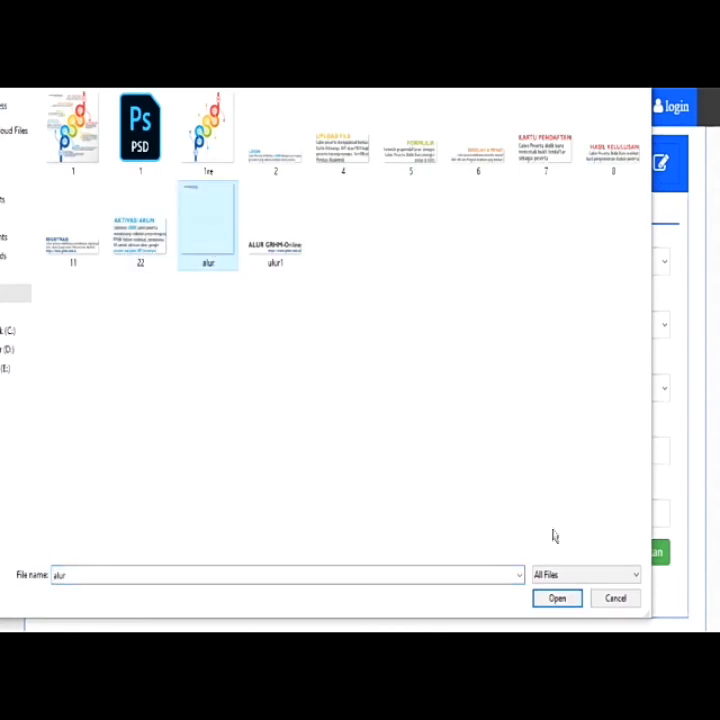
{"action": "left_click", "coordinate": [557, 599]}
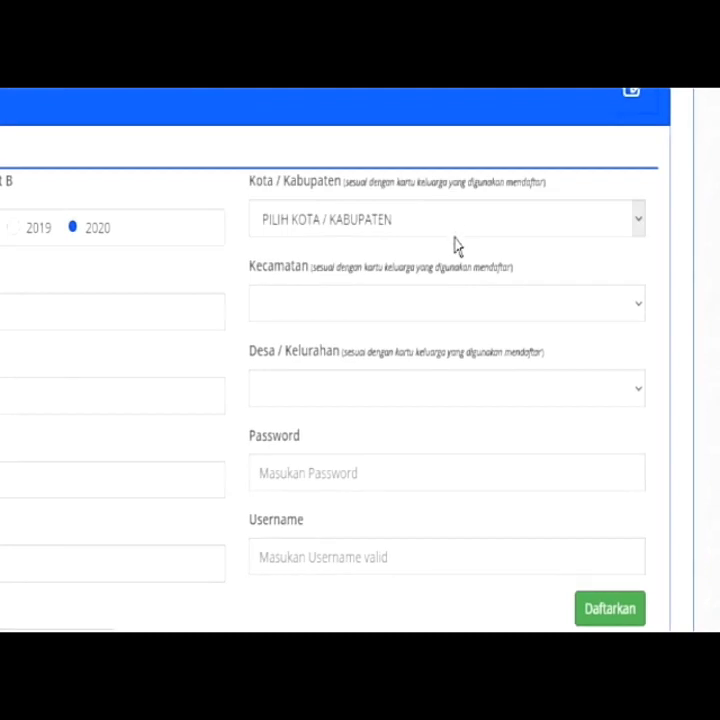
Set the address to Kab. Gorontalo, Kecamatan Mootilango, Desa Sukamaju
{"action": "left_click", "coordinate": [456, 245]}
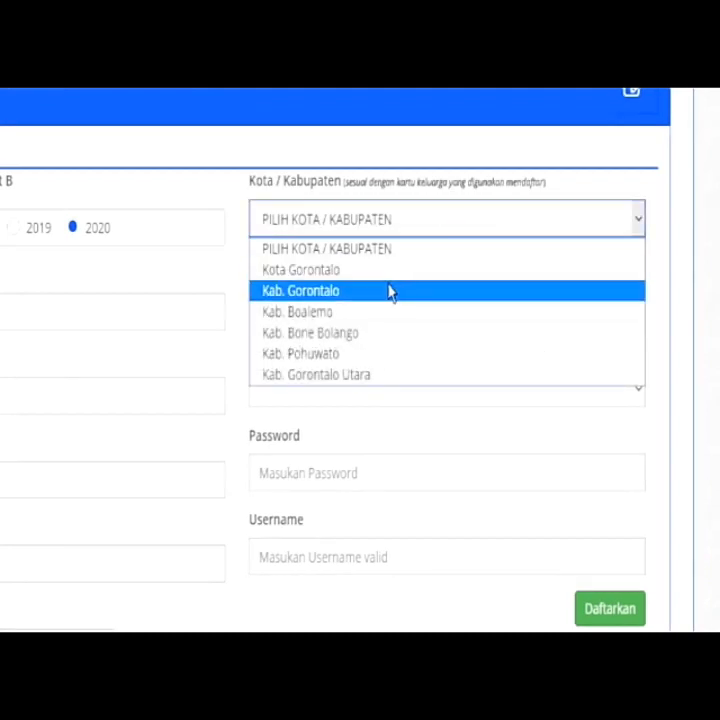
{"action": "left_click", "coordinate": [390, 291]}
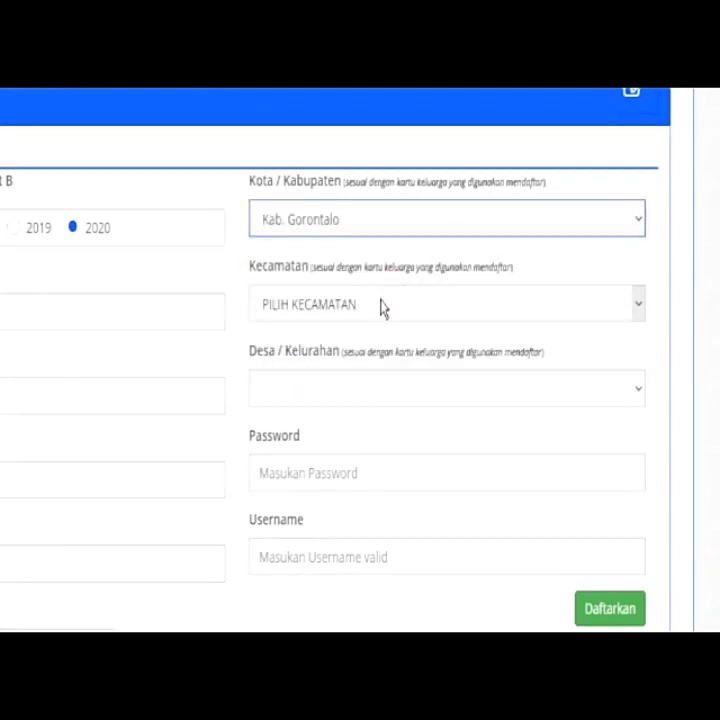
{"action": "left_click", "coordinate": [381, 306]}
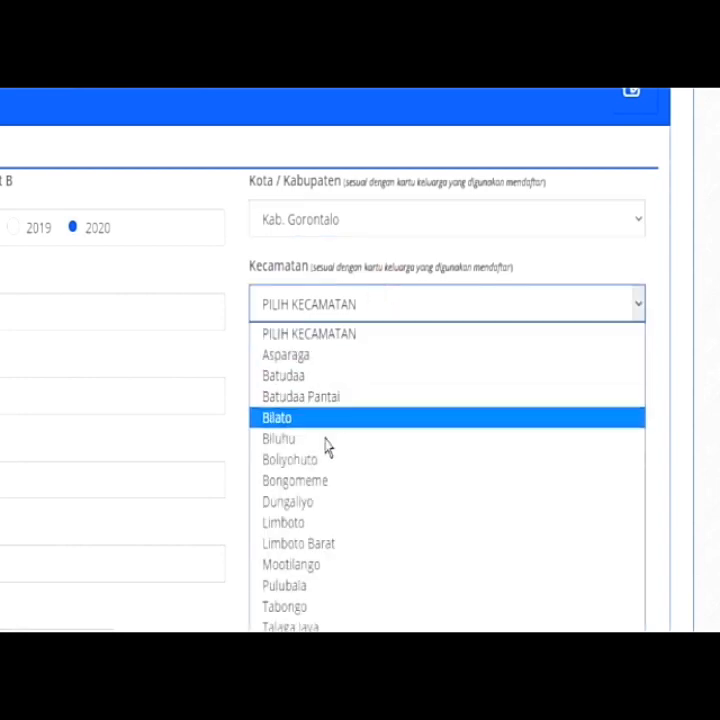
{"action": "left_click", "coordinate": [305, 566]}
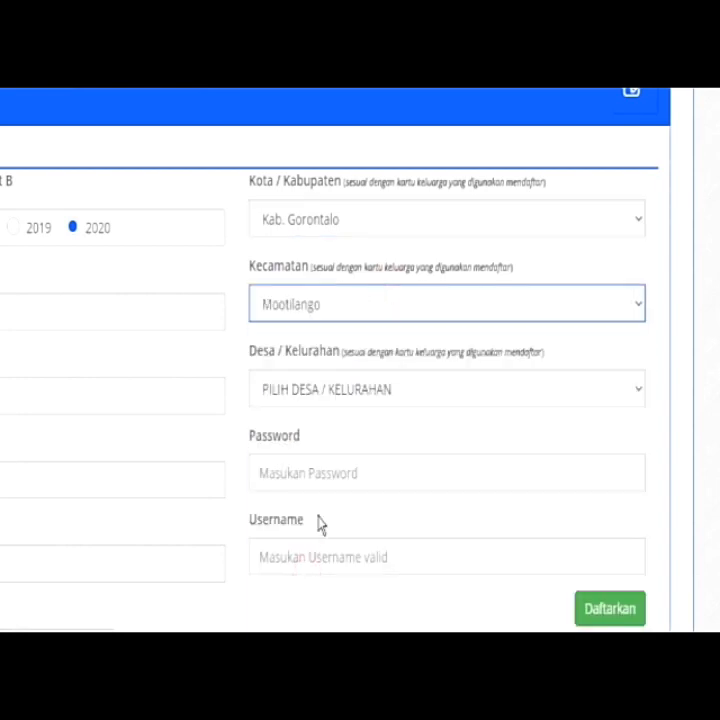
{"action": "left_click", "coordinate": [348, 400]}
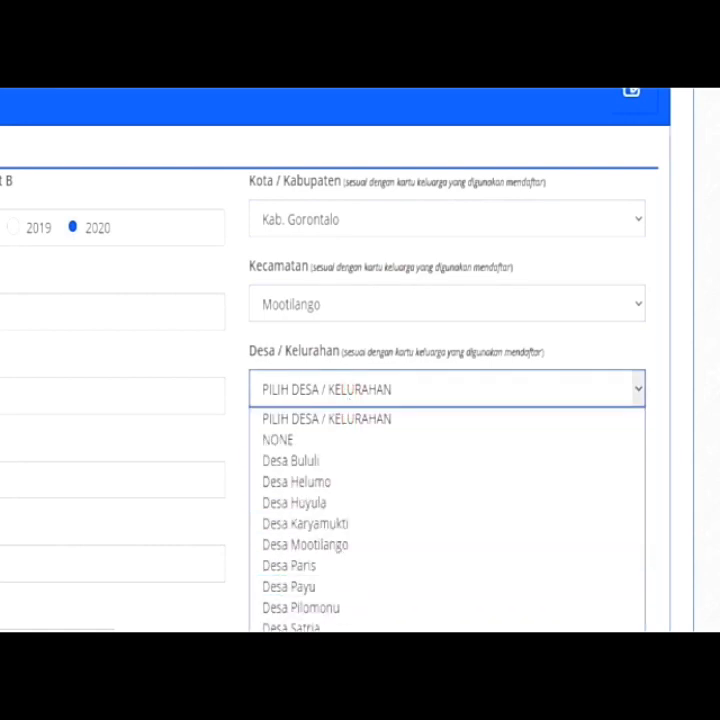
{"action": "left_click", "coordinate": [300, 648]}
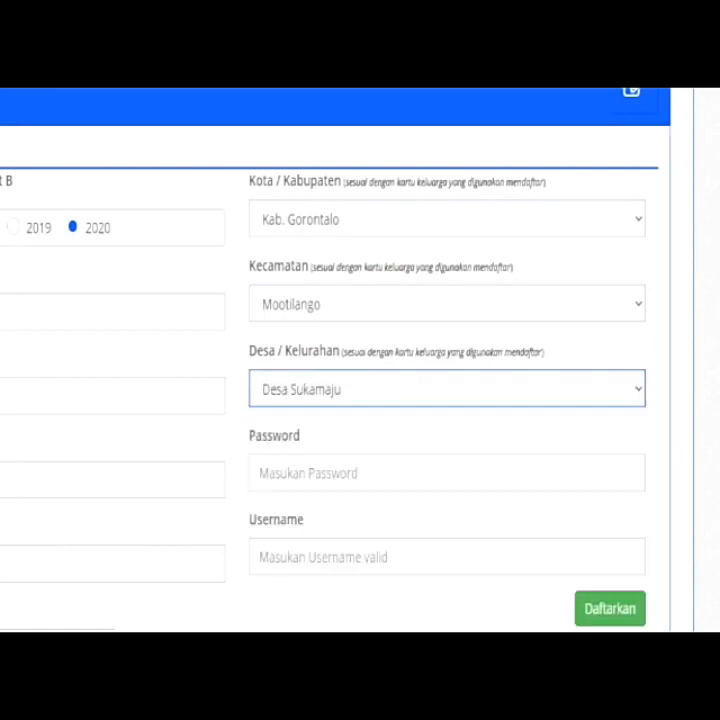
Enter the account password and a username, then submit the registration with Daftarkan
{"action": "left_click", "coordinate": [369, 473]}
{"action": "type", "text": "•"}
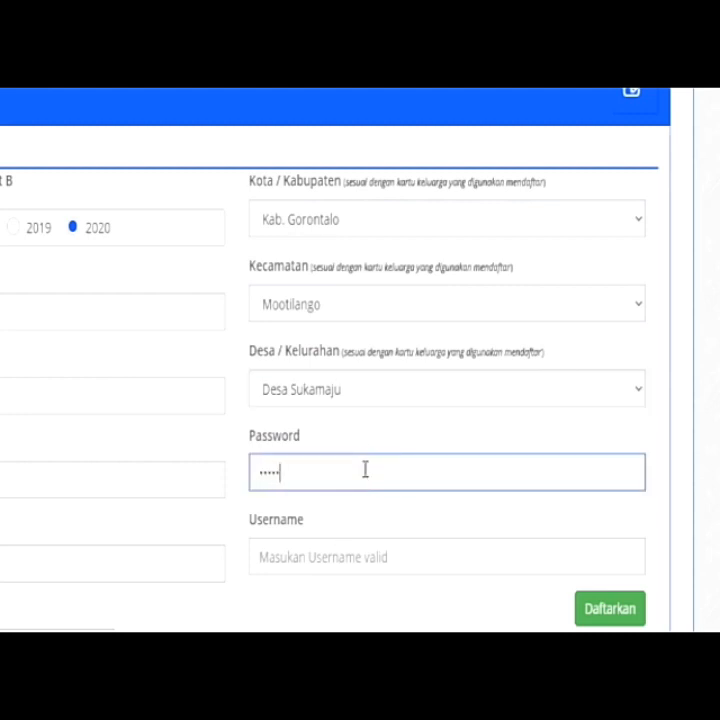
{"action": "left_click", "coordinate": [367, 562]}
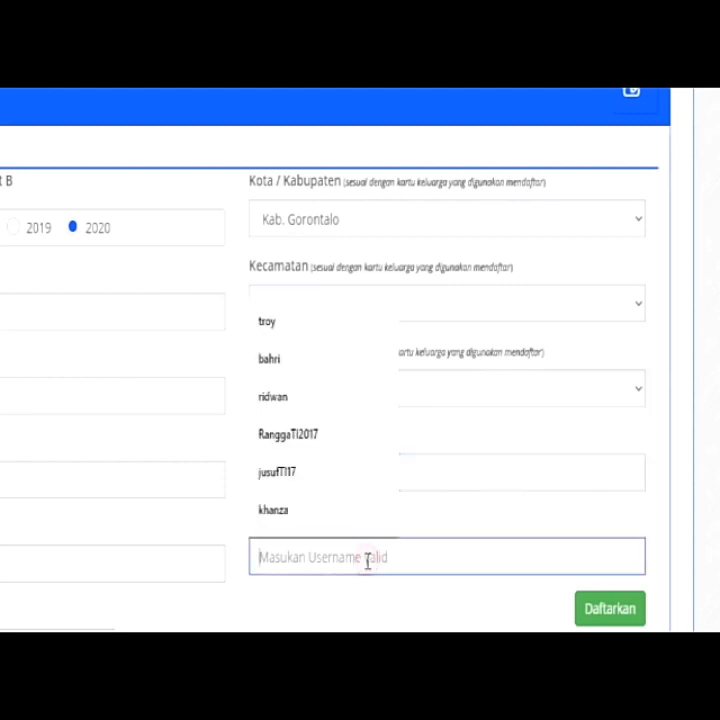
{"action": "type", "text": "firman"}
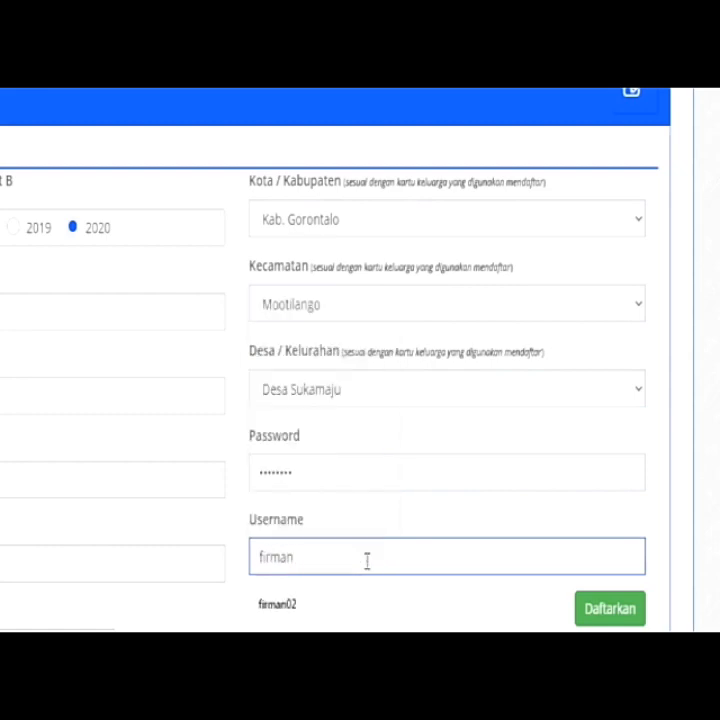
{"action": "type", "text": "n"}
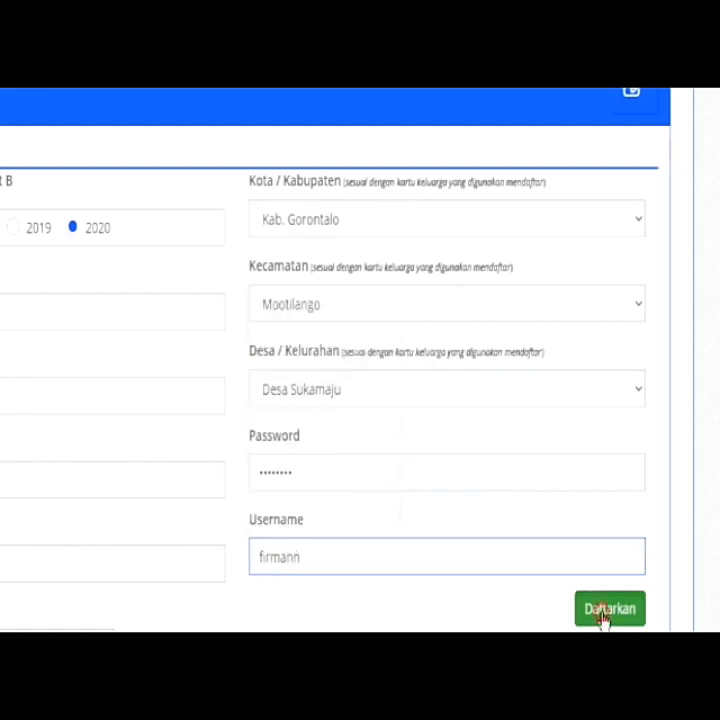
{"action": "left_click", "coordinate": [603, 617]}
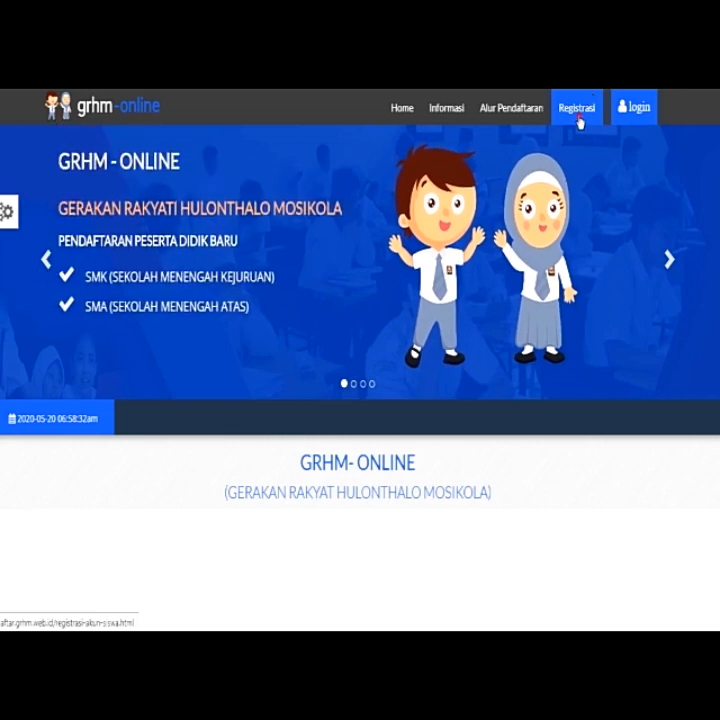
Go to the Registrasi page (Pendaftaran Akun Siswa) from the top navigation
{"action": "left_click", "coordinate": [580, 122]}
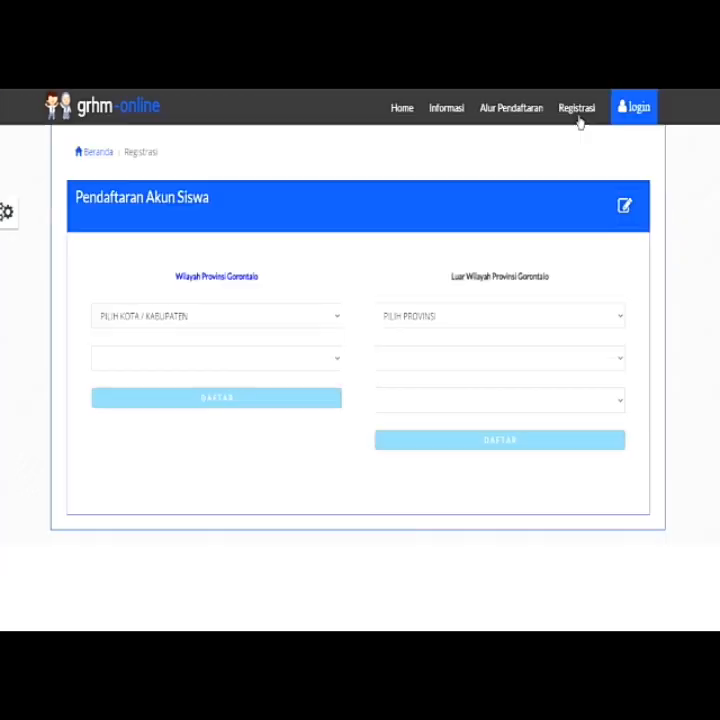
Under out-of-province, pick Prov. Aceh and Kab. Aceh Jaya, enter school 'aceh', and continue
{"action": "left_click", "coordinate": [455, 318]}
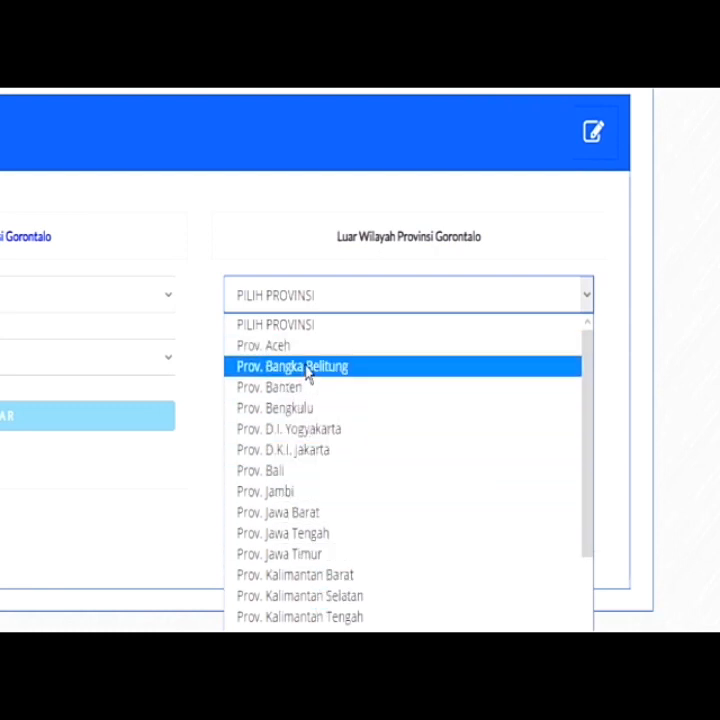
{"action": "key", "text": "Up"}
{"action": "key", "text": "Return"}
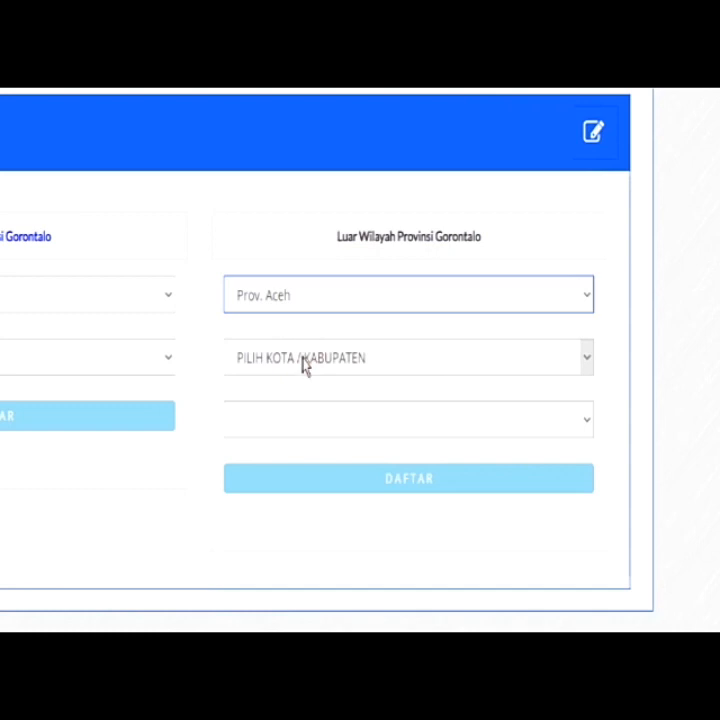
{"action": "left_click", "coordinate": [328, 368]}
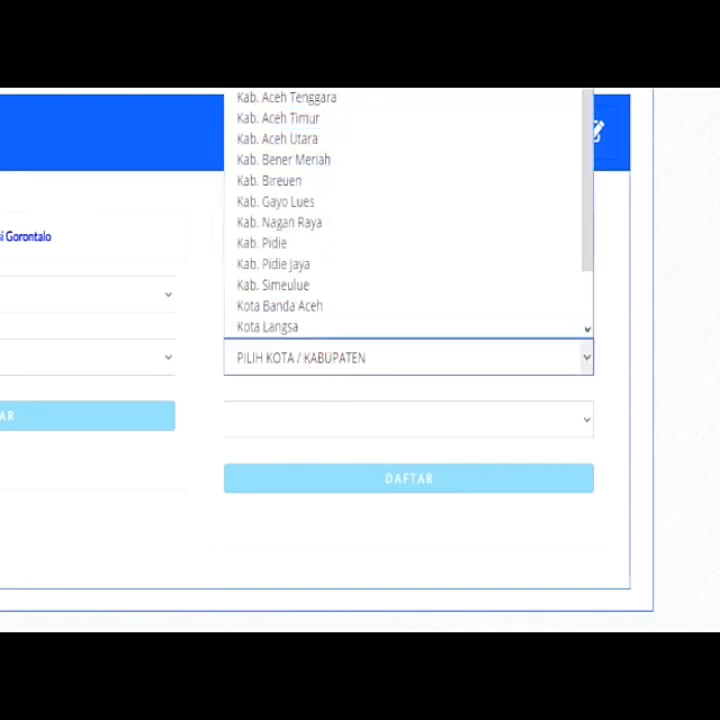
{"action": "left_click", "coordinate": [340, 2]}
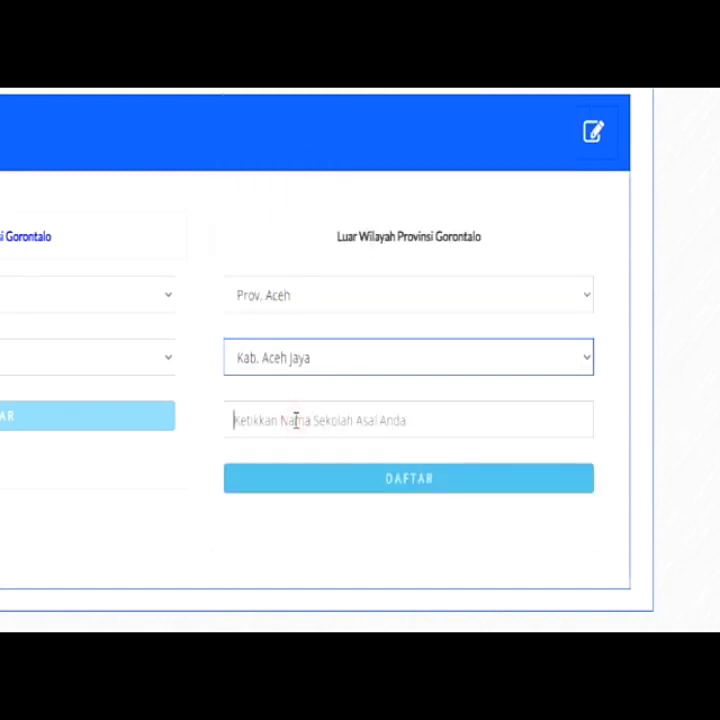
{"action": "type", "text": "aceh"}
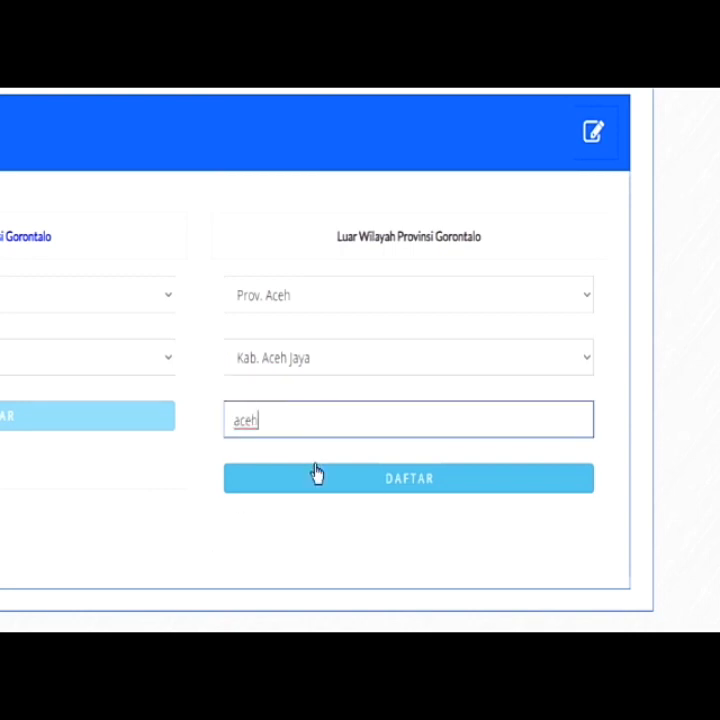
{"action": "left_click", "coordinate": [316, 474]}
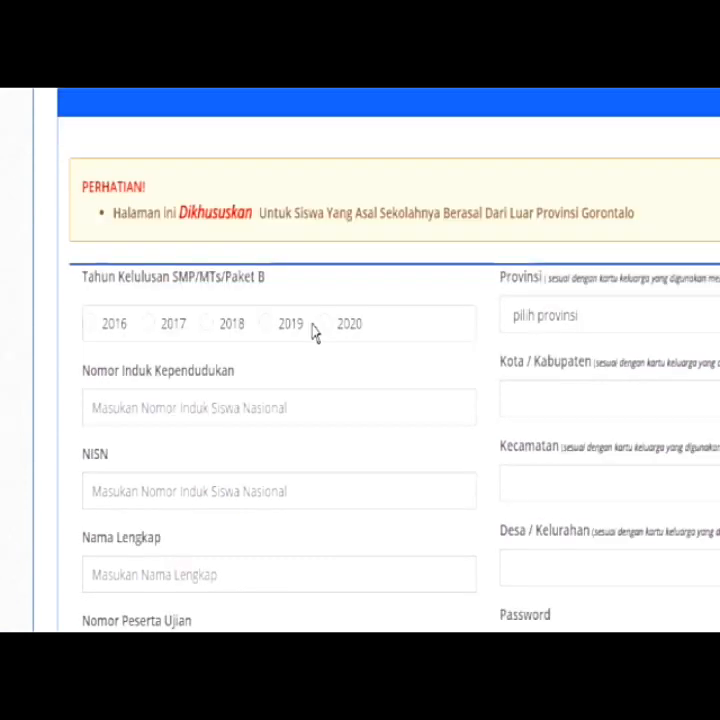
Select graduation year 2020 and enter the student's NIK and NISN
{"action": "left_click", "coordinate": [324, 327]}
{"action": "left_click", "coordinate": [124, 400]}
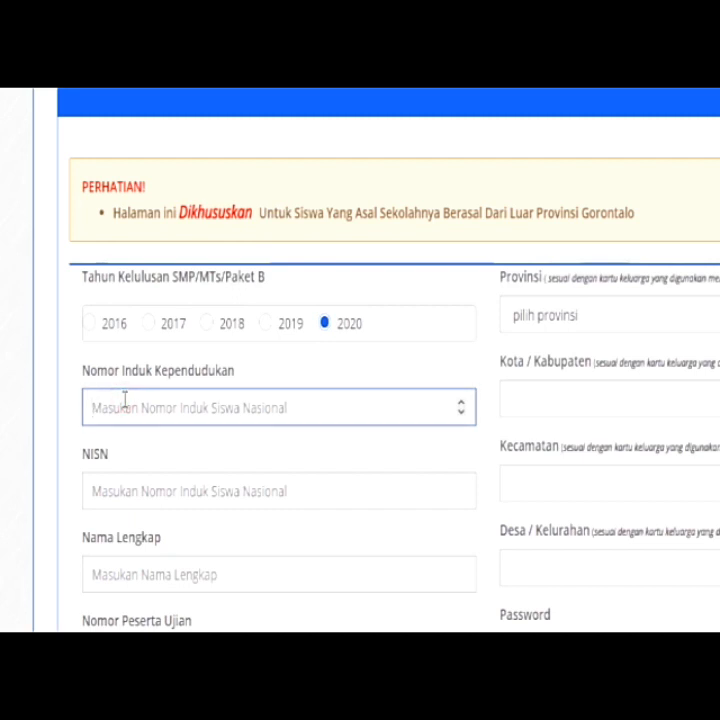
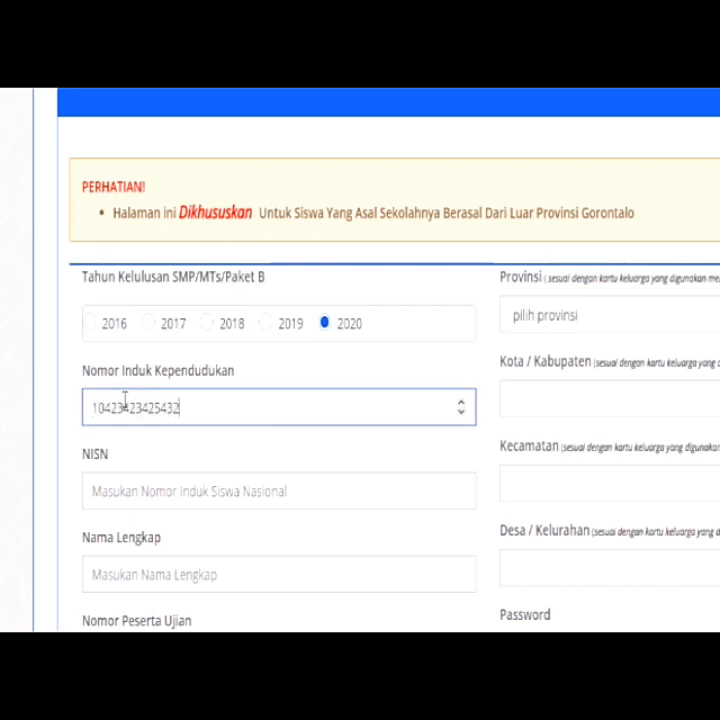
{"action": "left_click", "coordinate": [129, 492]}
{"action": "type", "text": "43"}
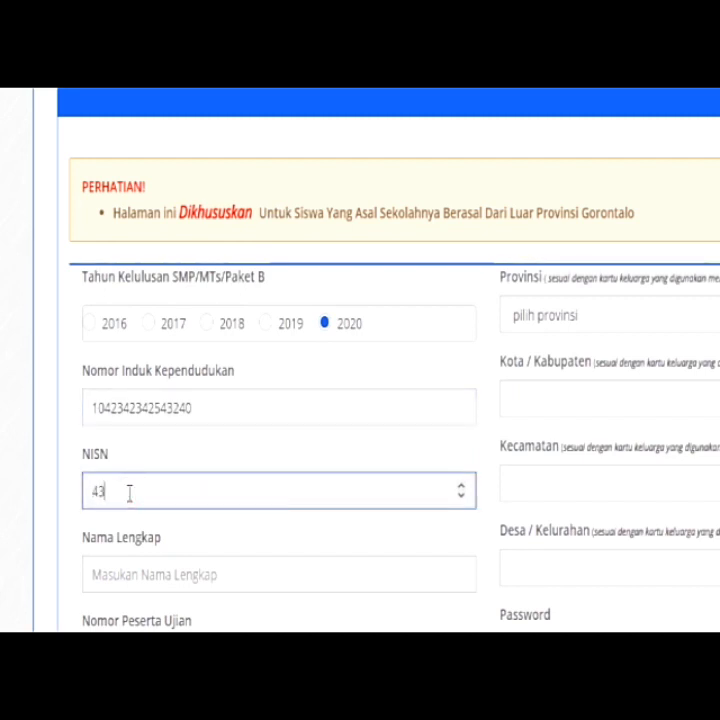
{"action": "type", "text": "24"}
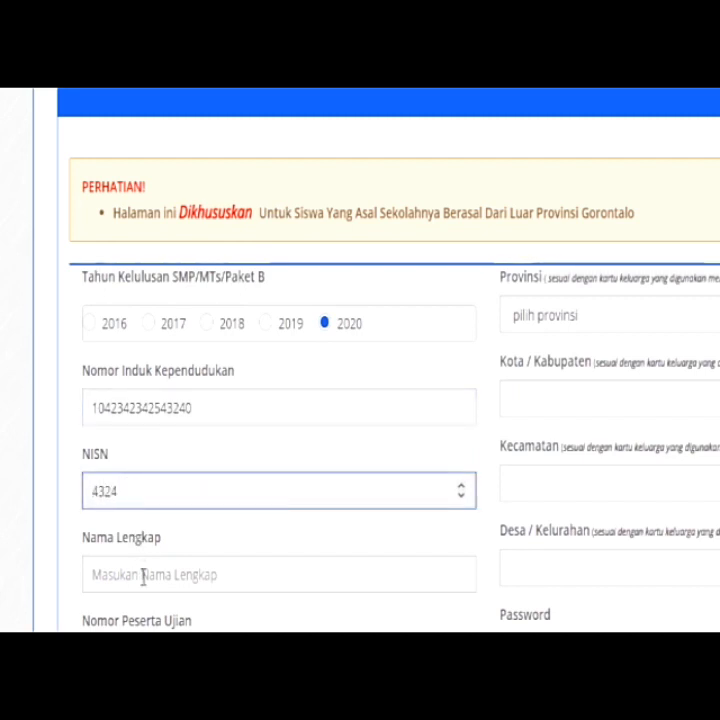
Enter the student's full name, exam participant number and family card number
{"action": "left_click", "coordinate": [143, 574]}
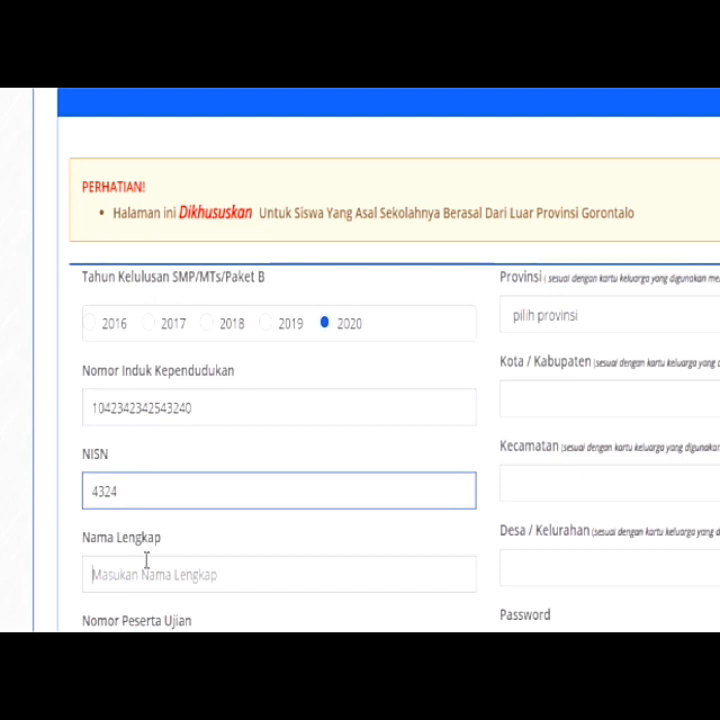
{"action": "scroll", "coordinate": [134, 574], "scroll_direction": "down", "scroll_amount": 2}
{"action": "left_click", "coordinate": [134, 574]}
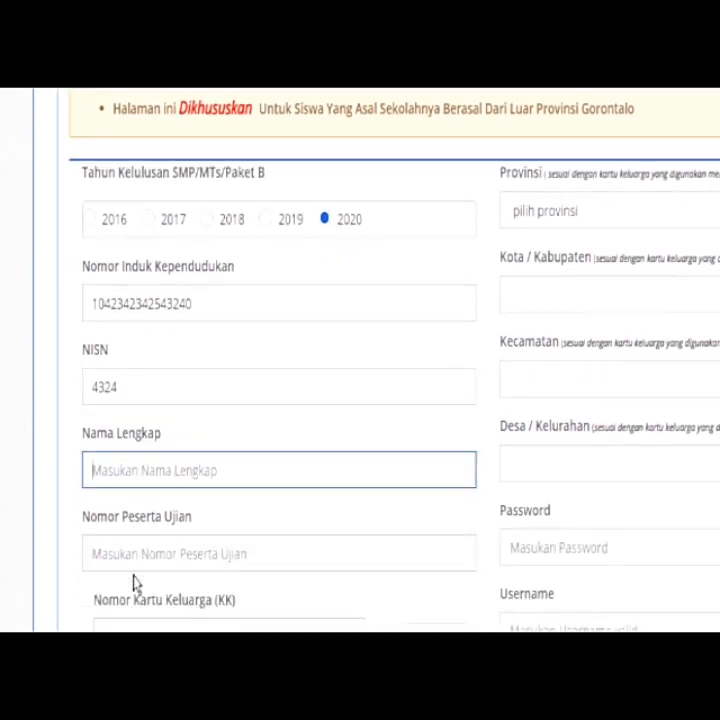
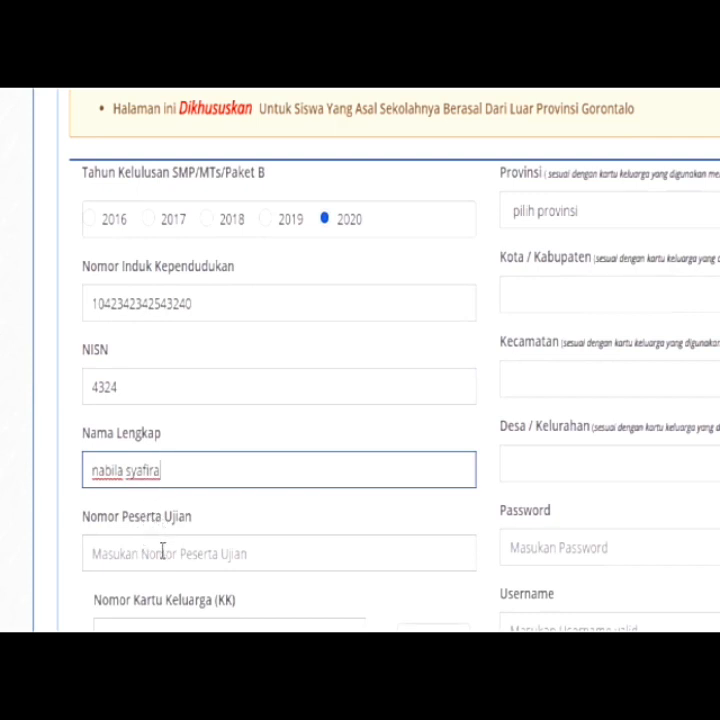
{"action": "left_click", "coordinate": [162, 552]}
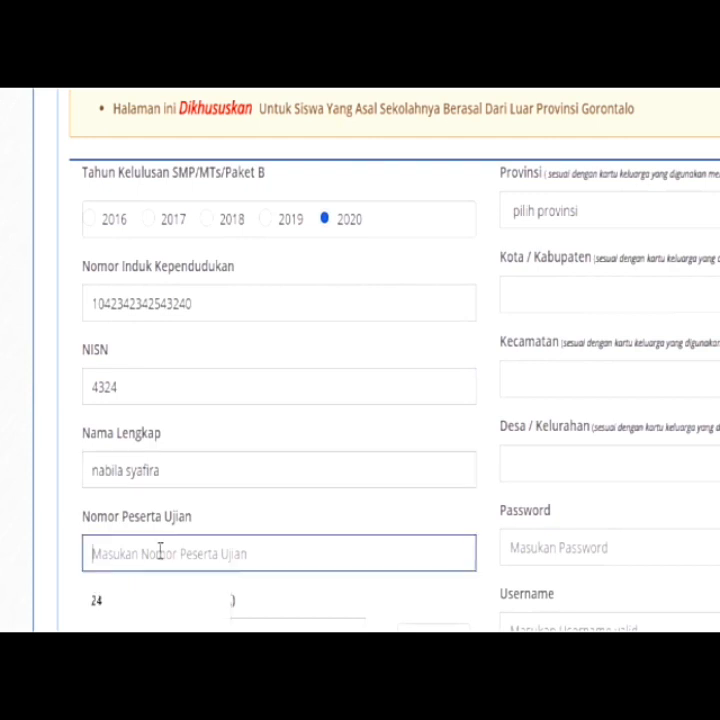
{"action": "type", "text": "45"}
{"action": "scroll", "coordinate": [170, 551], "scroll_direction": "down", "scroll_amount": 2}
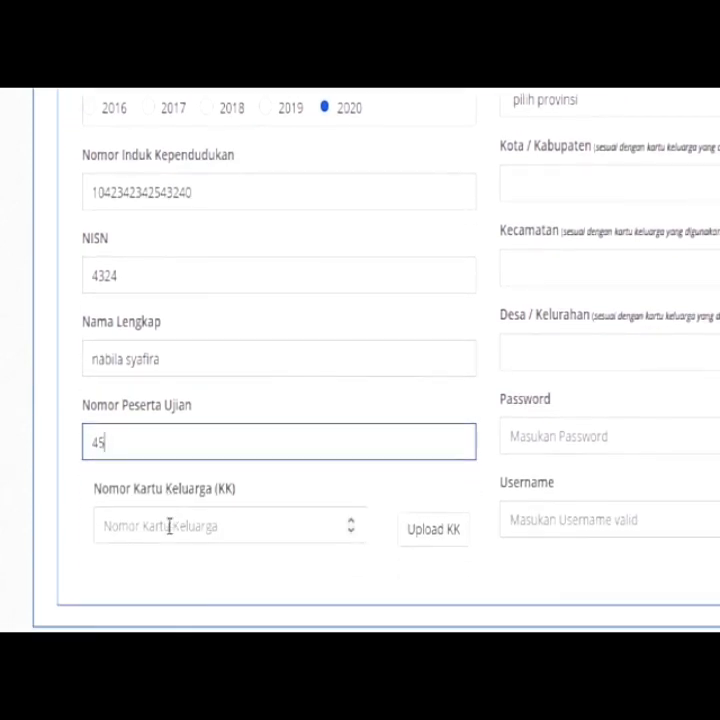
{"action": "left_click", "coordinate": [167, 534]}
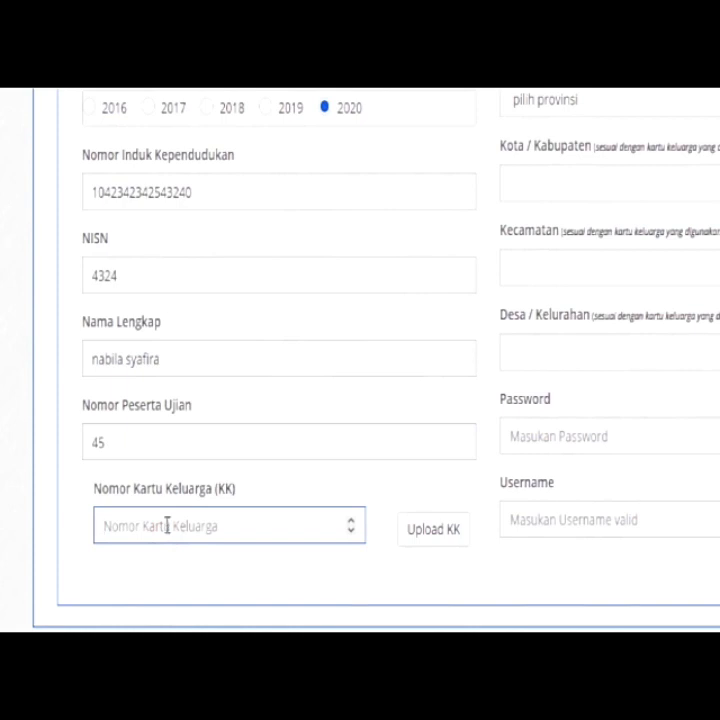
Upload the alur image file as the family card (KK) document
{"action": "left_click", "coordinate": [446, 538]}
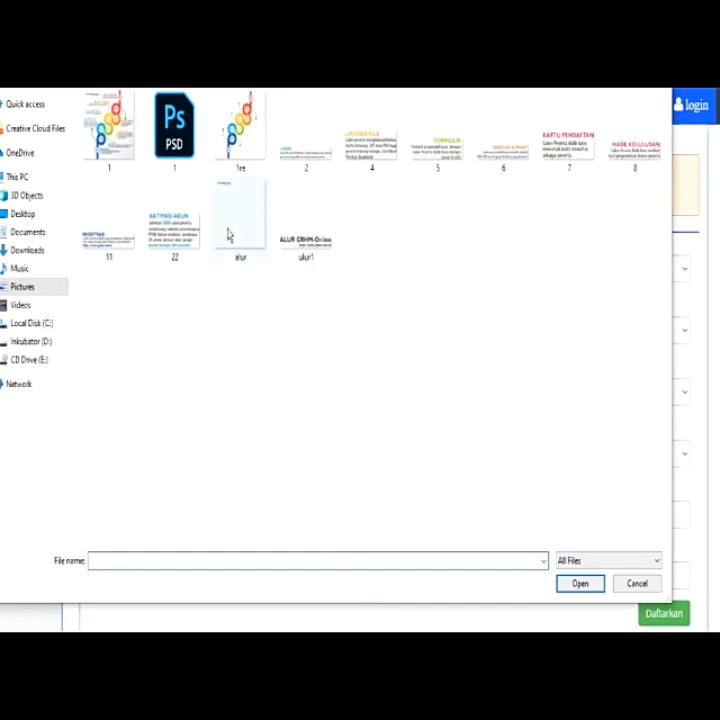
{"action": "left_click", "coordinate": [232, 233]}
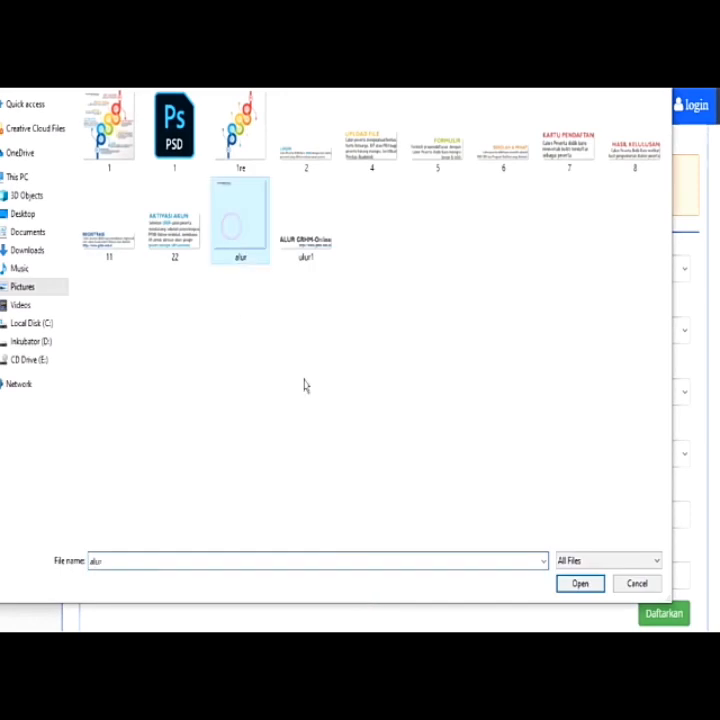
{"action": "left_click", "coordinate": [587, 585]}
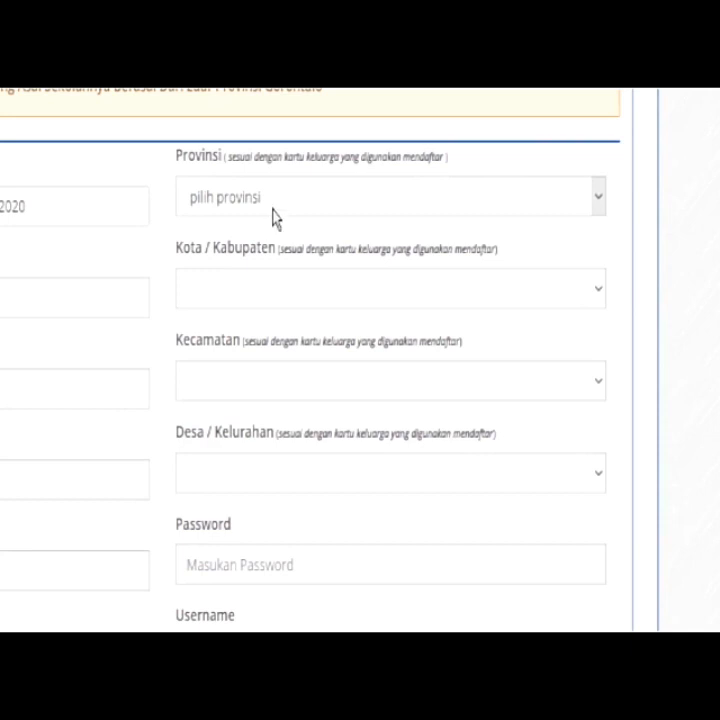
Set the home address to Prov. Aceh, Kab. Aceh Jaya, Kec. Setia Bakti, village NONE
{"action": "left_click", "coordinate": [278, 208]}
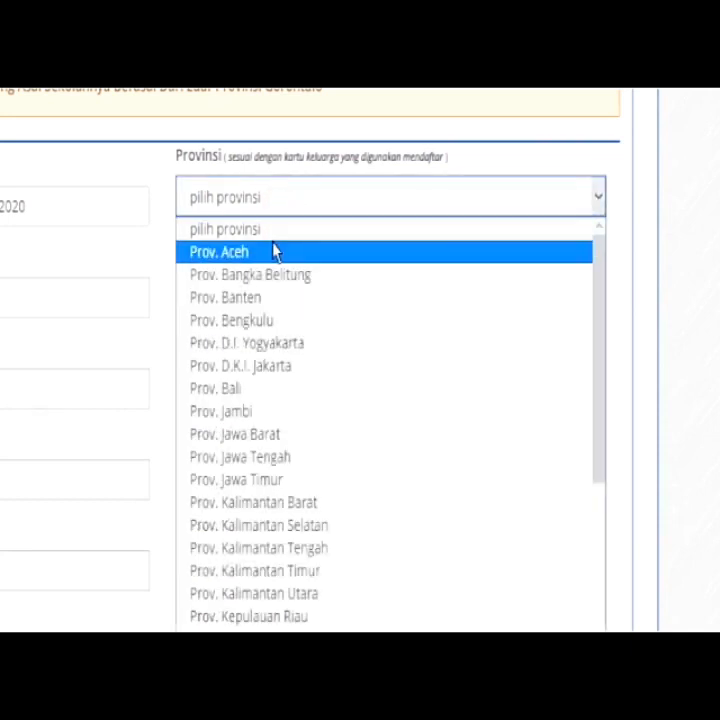
{"action": "left_click", "coordinate": [276, 252]}
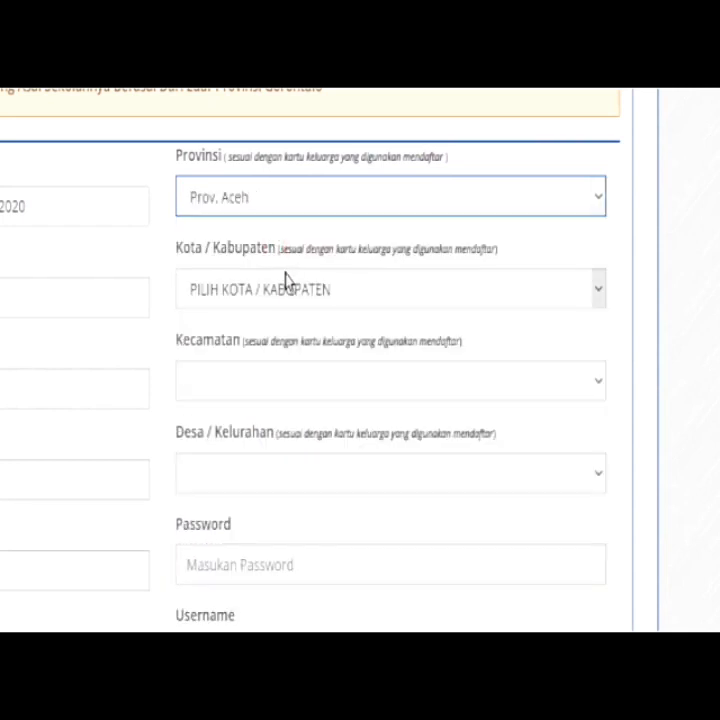
{"action": "left_click", "coordinate": [288, 284]}
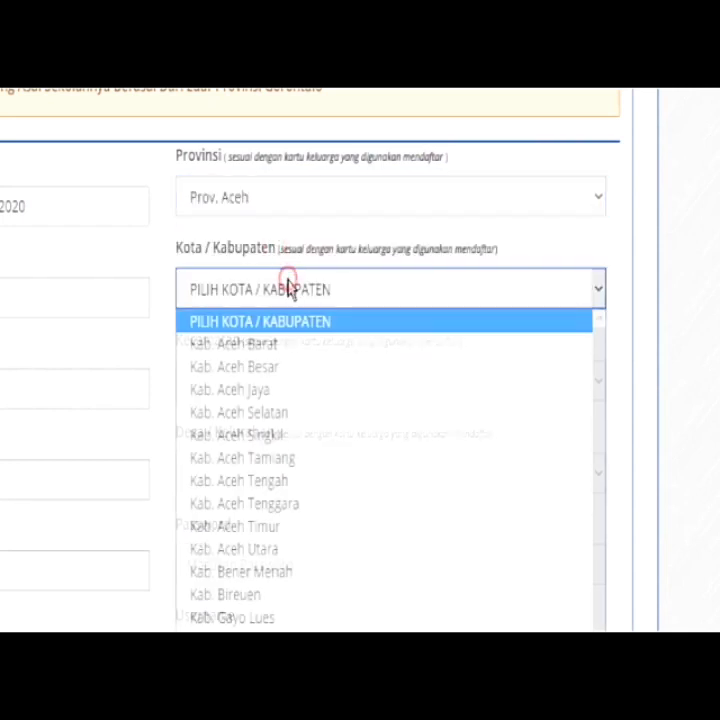
{"action": "left_click", "coordinate": [277, 395]}
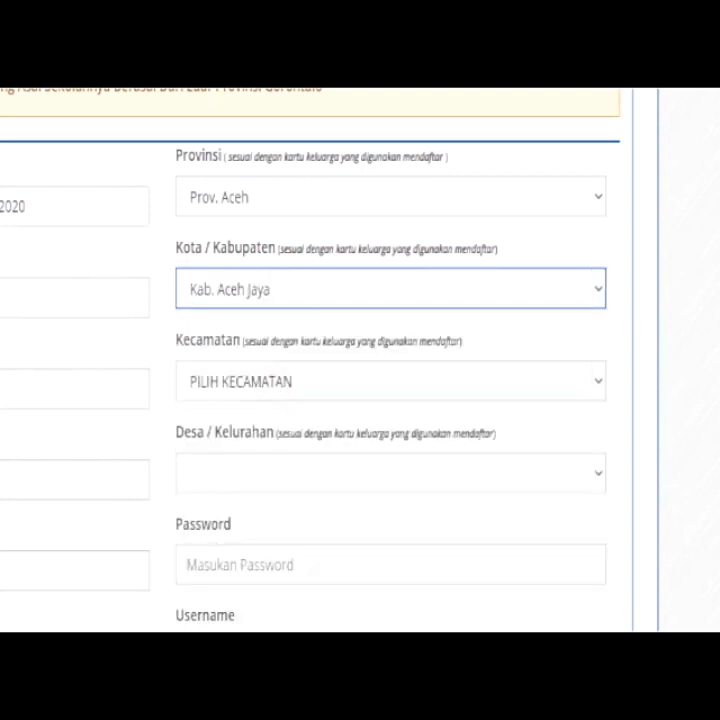
{"action": "left_click", "coordinate": [317, 382]}
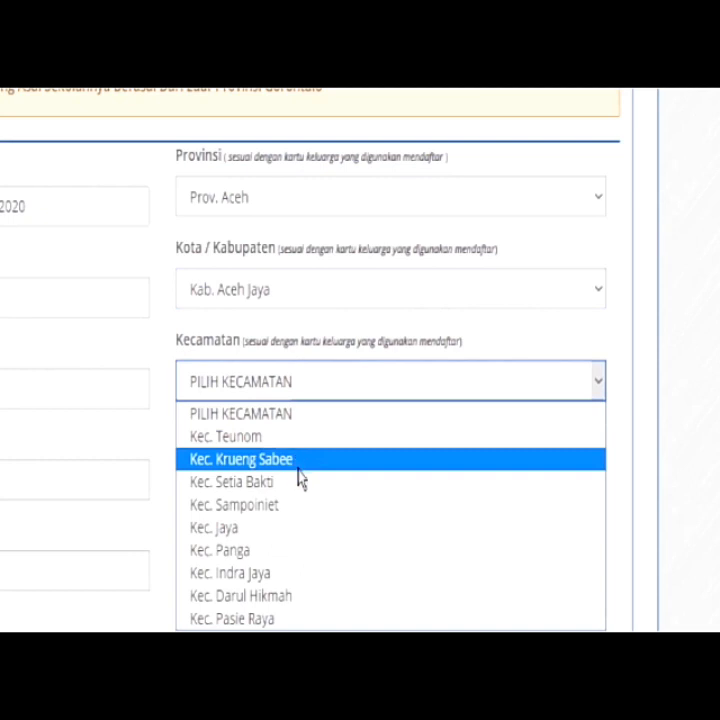
{"action": "left_click", "coordinate": [306, 487]}
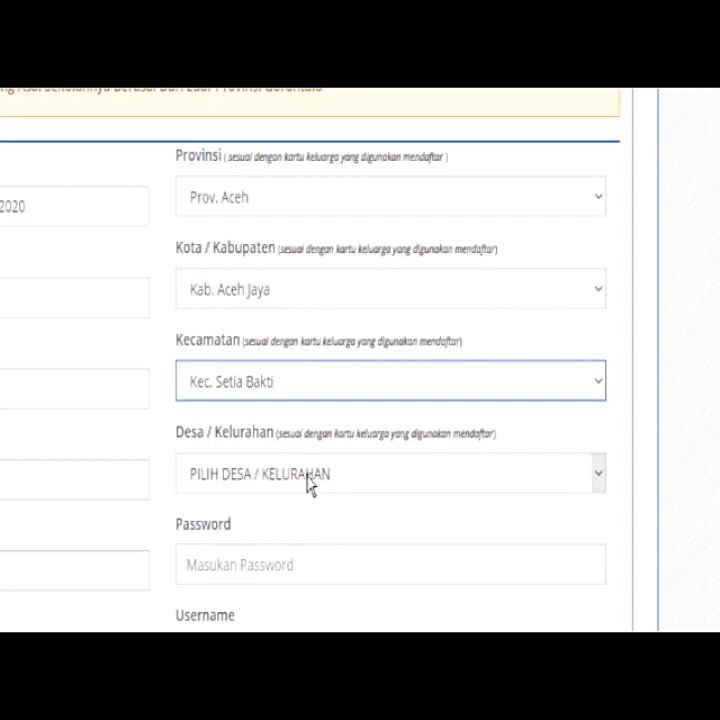
{"action": "left_click", "coordinate": [308, 475]}
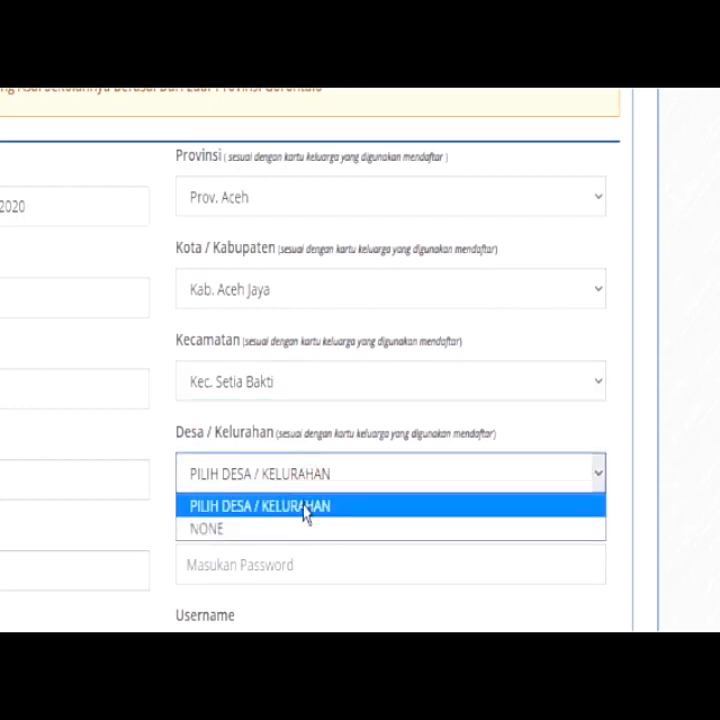
{"action": "left_click", "coordinate": [296, 529]}
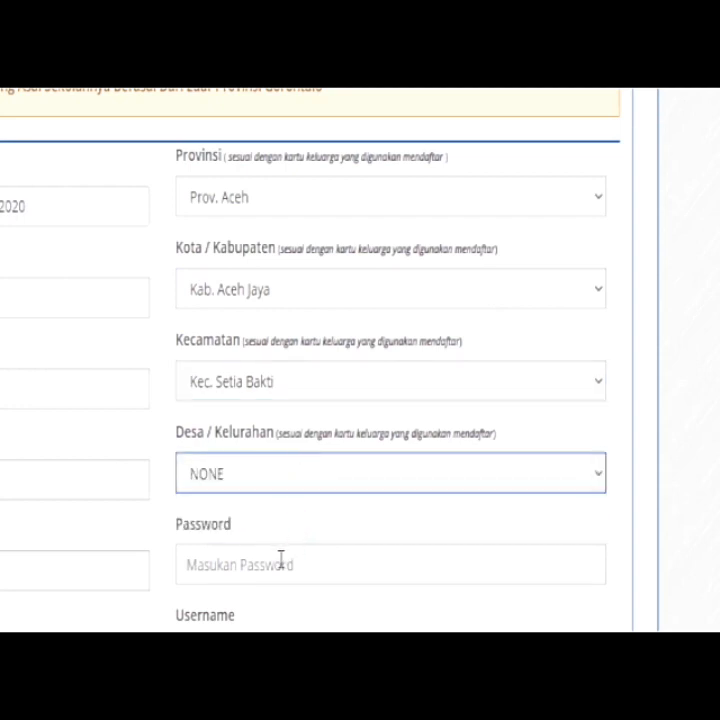
Enter the account password and begin typing the username
{"action": "left_click", "coordinate": [281, 565]}
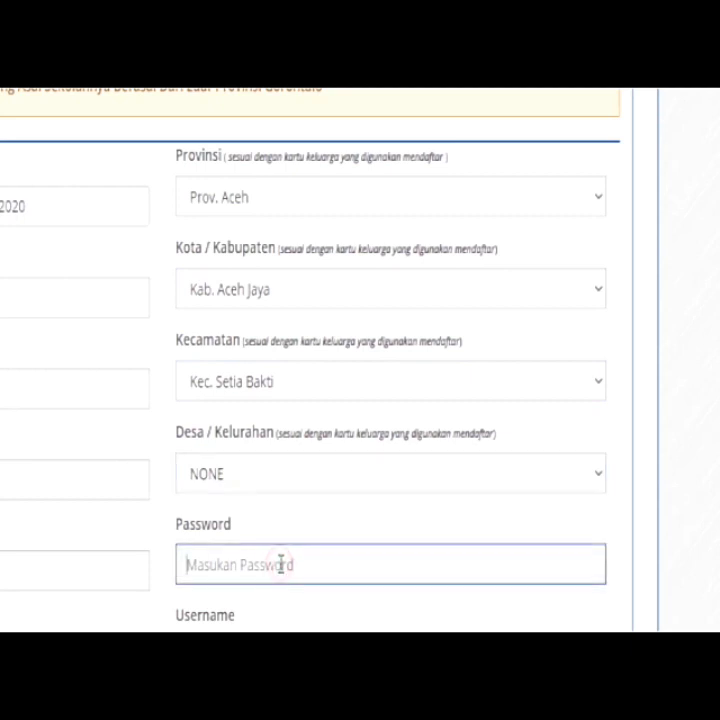
{"action": "type", "text": "•••••"}
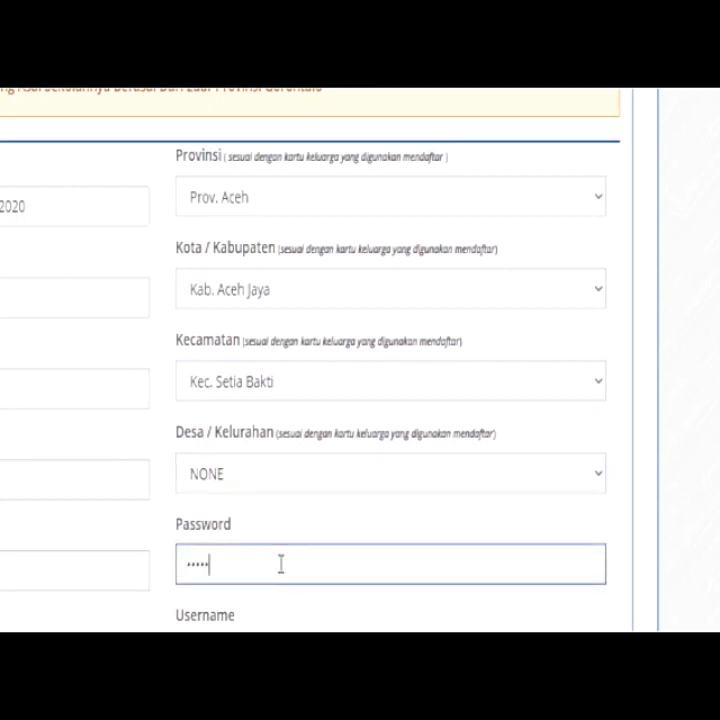
{"action": "type", "text": "•••"}
{"action": "scroll", "coordinate": [286, 560], "scroll_direction": "down", "scroll_amount": 2}
{"action": "left_click", "coordinate": [288, 540]}
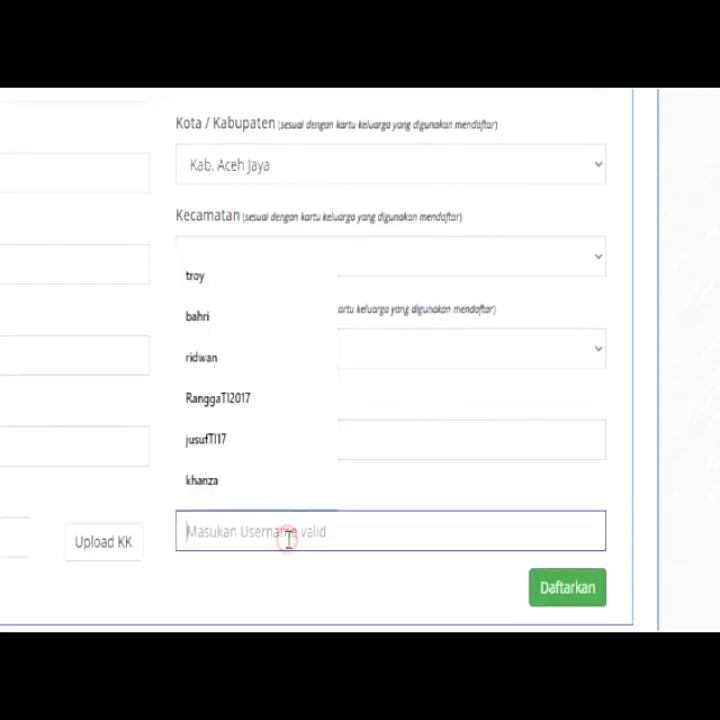
{"action": "type", "text": "nabila"}
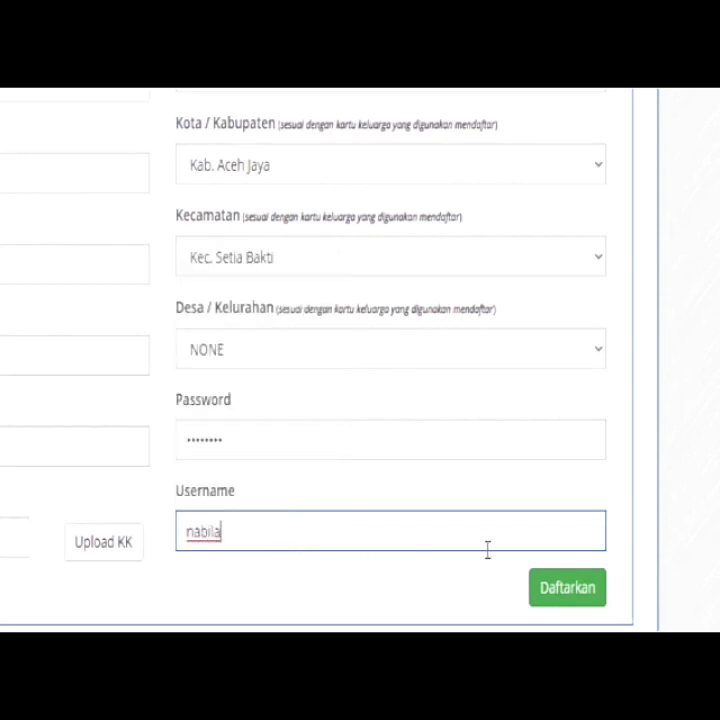
Submit the out-of-province registration with Daftarkan and return to the home page
{"action": "left_click", "coordinate": [553, 589]}
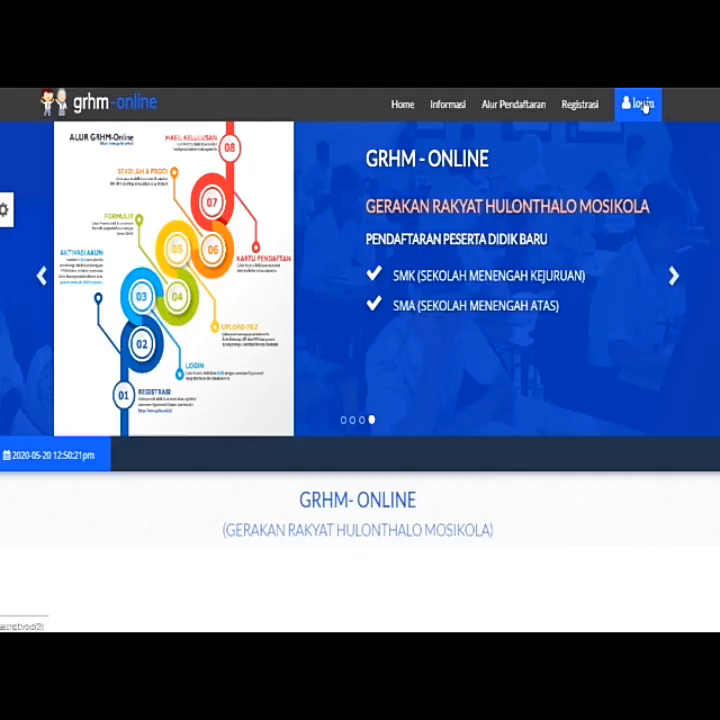
Log in to the student account with the saved username suggestion and the account password
{"action": "left_click", "coordinate": [632, 114]}
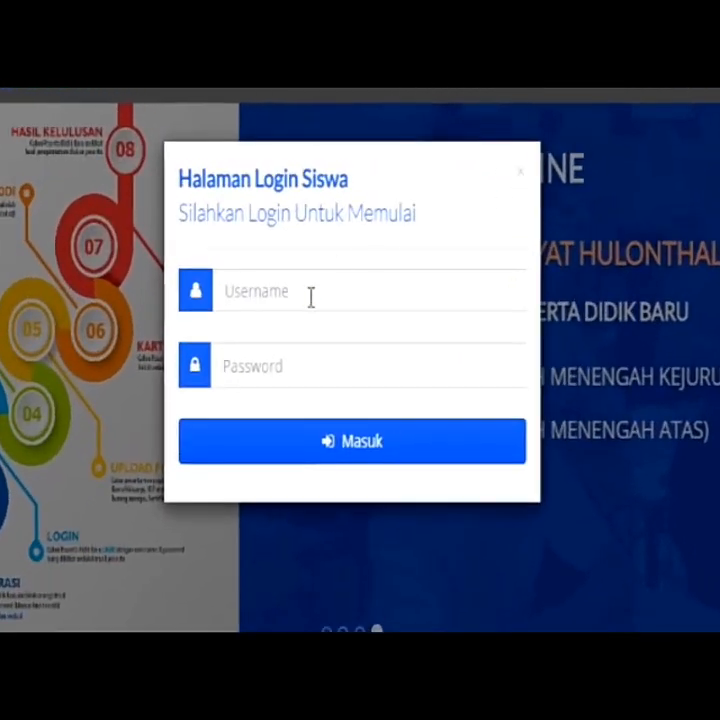
{"action": "left_click", "coordinate": [333, 218]}
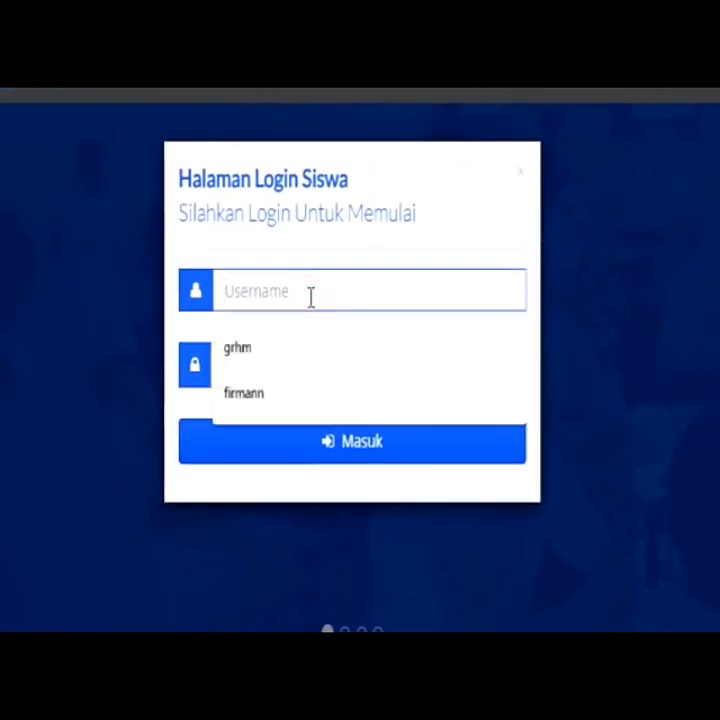
{"action": "type", "text": "firma"}
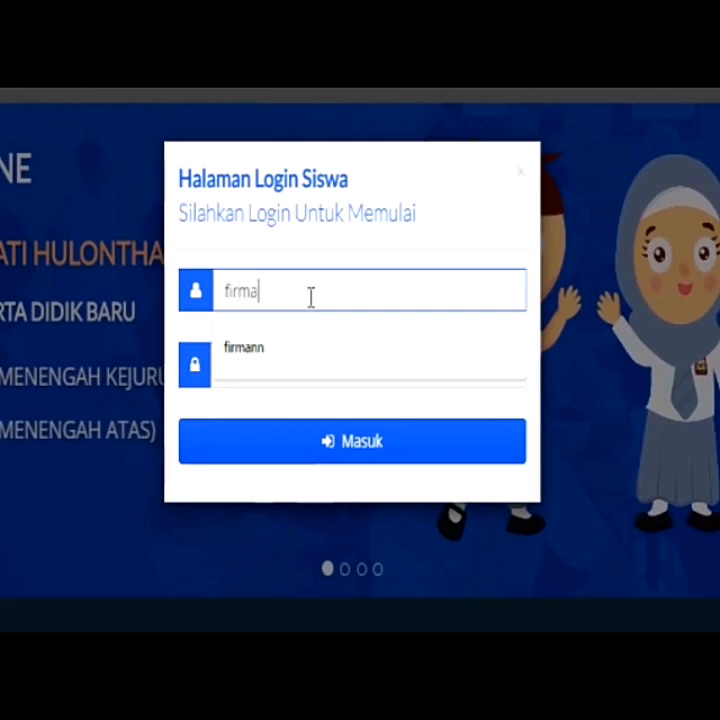
{"action": "left_click", "coordinate": [299, 360]}
{"action": "left_click", "coordinate": [296, 365]}
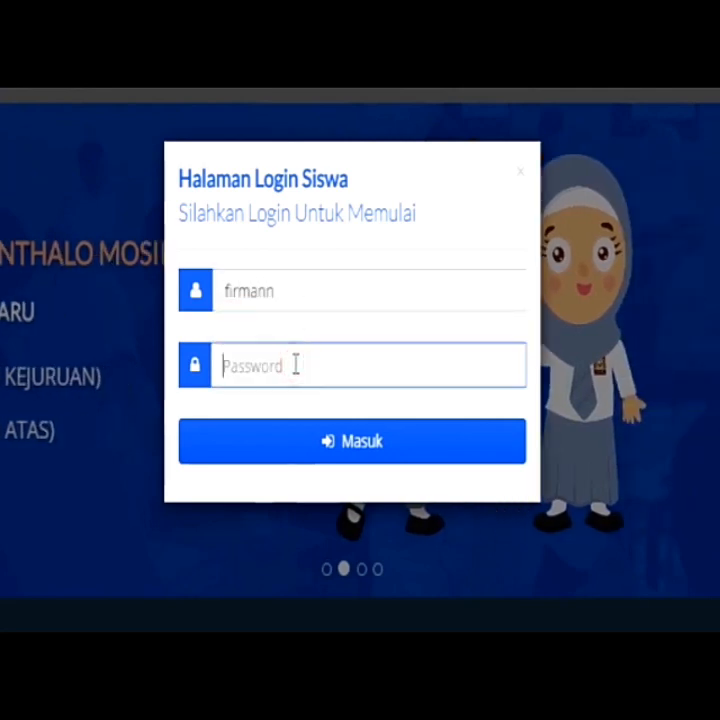
{"action": "type", "text": "***"}
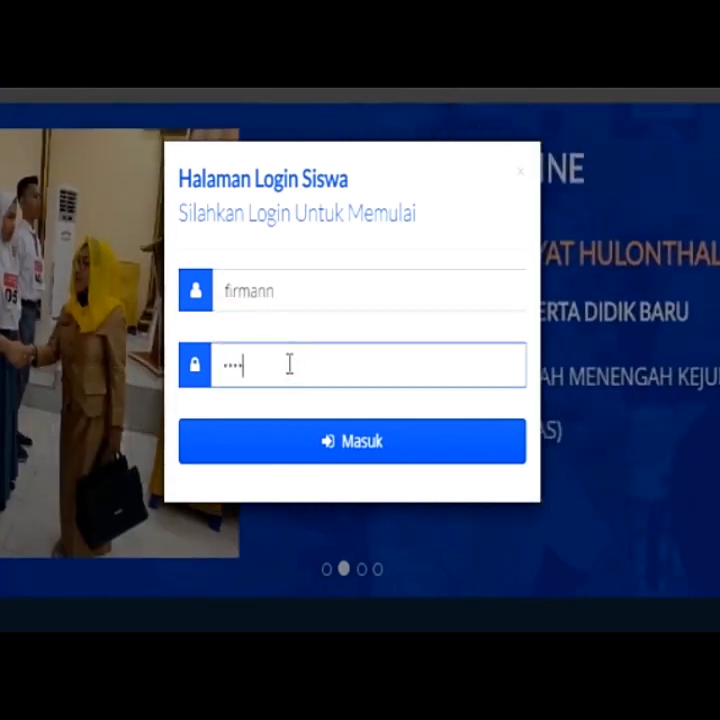
{"action": "type", "text": "*****"}
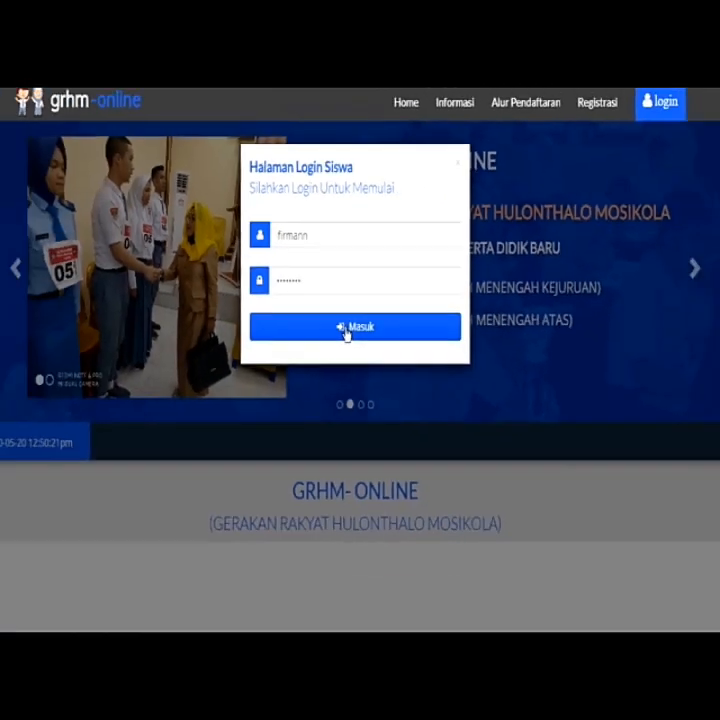
{"action": "left_click", "coordinate": [333, 448]}
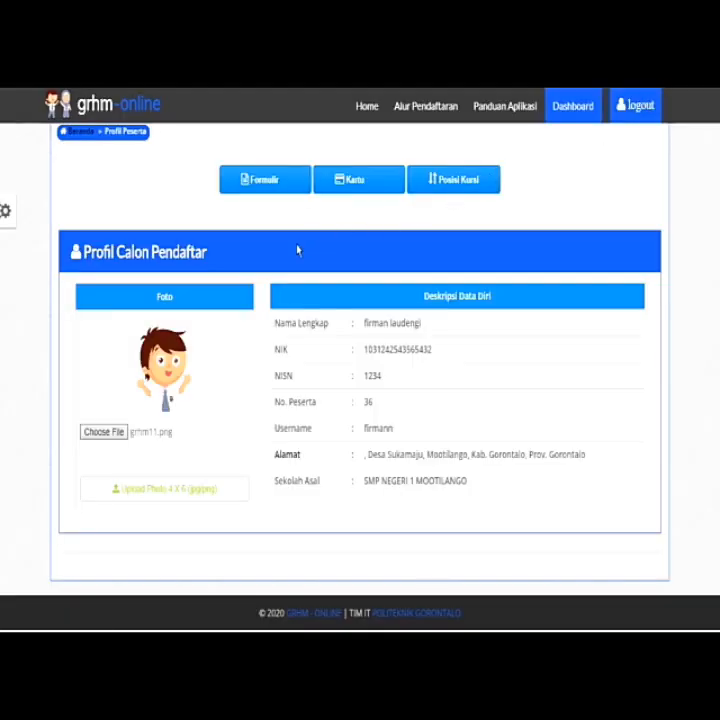
Choose grhm11 from Pictures and upload it as the 4x6 profile photo
{"action": "left_click", "coordinate": [96, 437]}
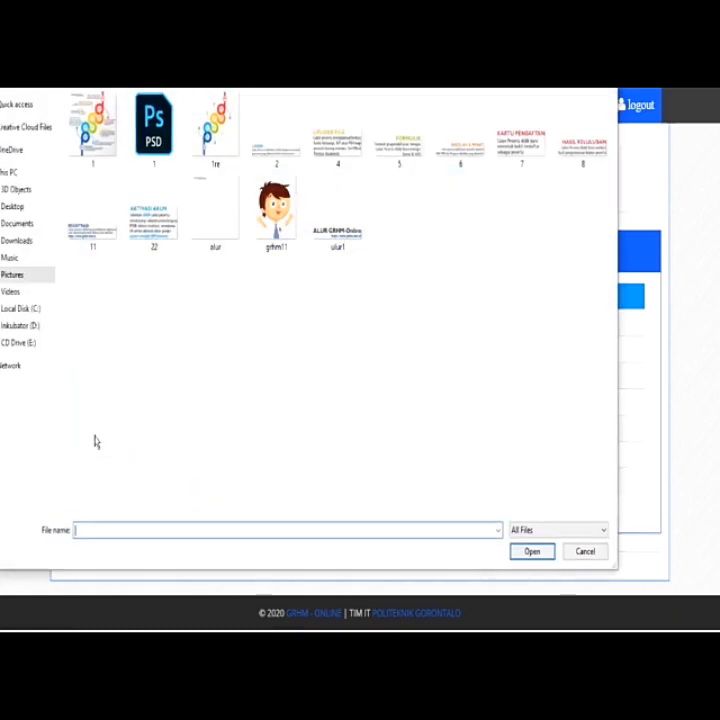
{"action": "left_click", "coordinate": [285, 224]}
{"action": "left_click", "coordinate": [518, 556]}
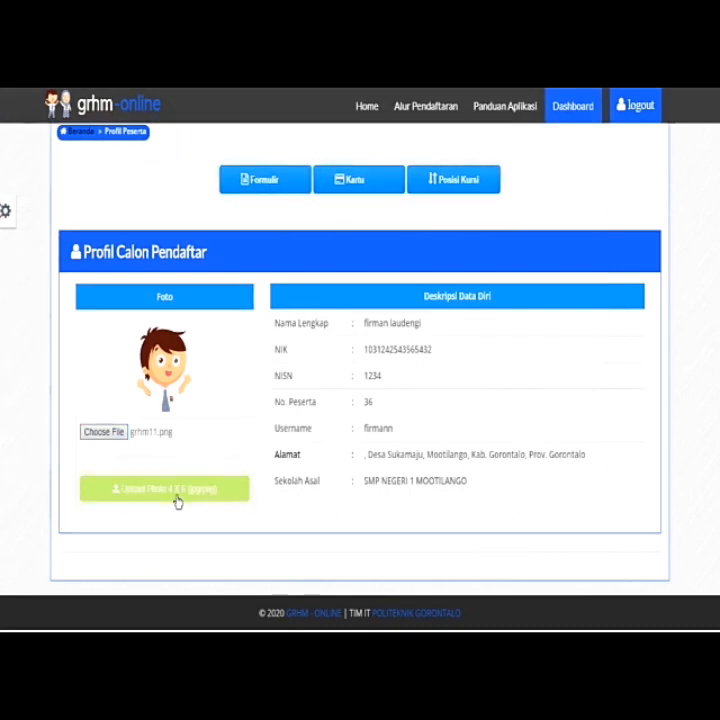
{"action": "left_click", "coordinate": [176, 500]}
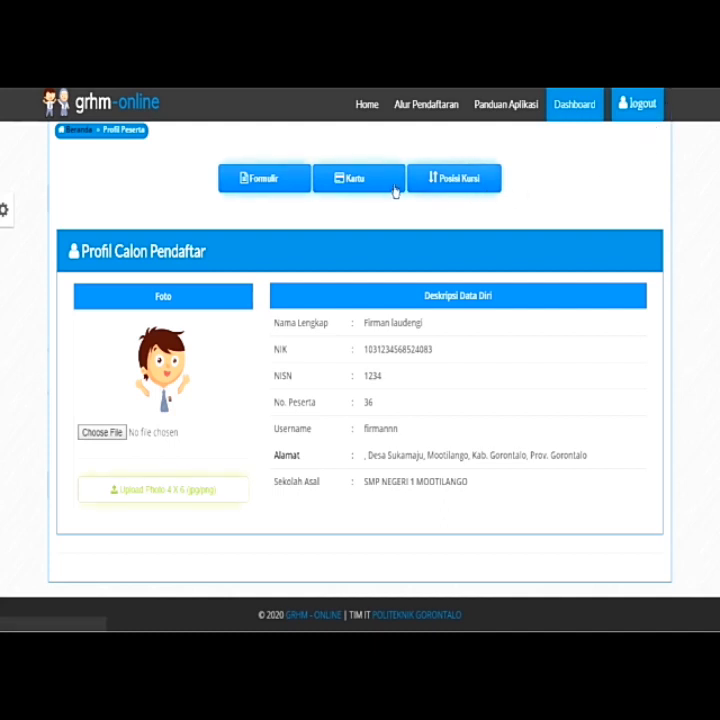
Open the registration form and go through the family card, NISN and exam number fields
{"action": "left_click", "coordinate": [257, 180]}
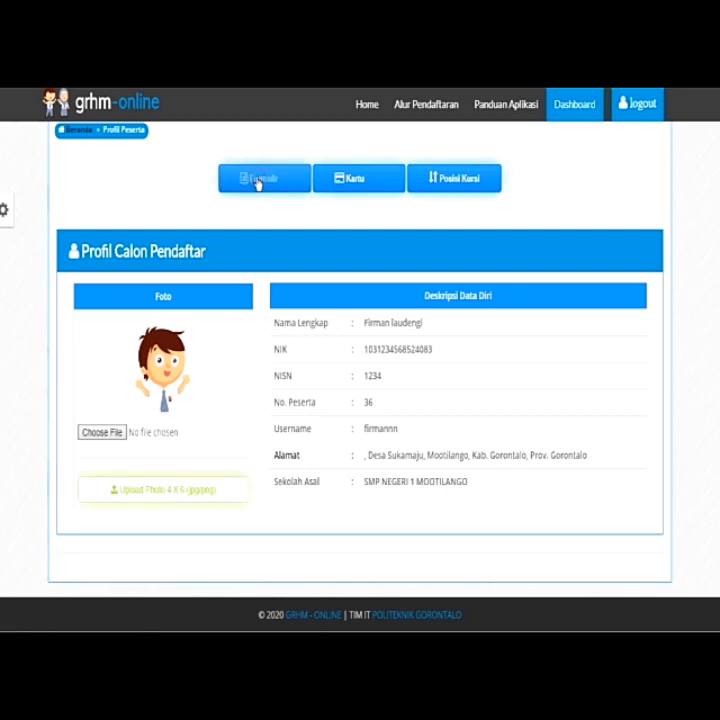
{"action": "scroll", "coordinate": [187, 345], "scroll_direction": "down", "scroll_amount": 4}
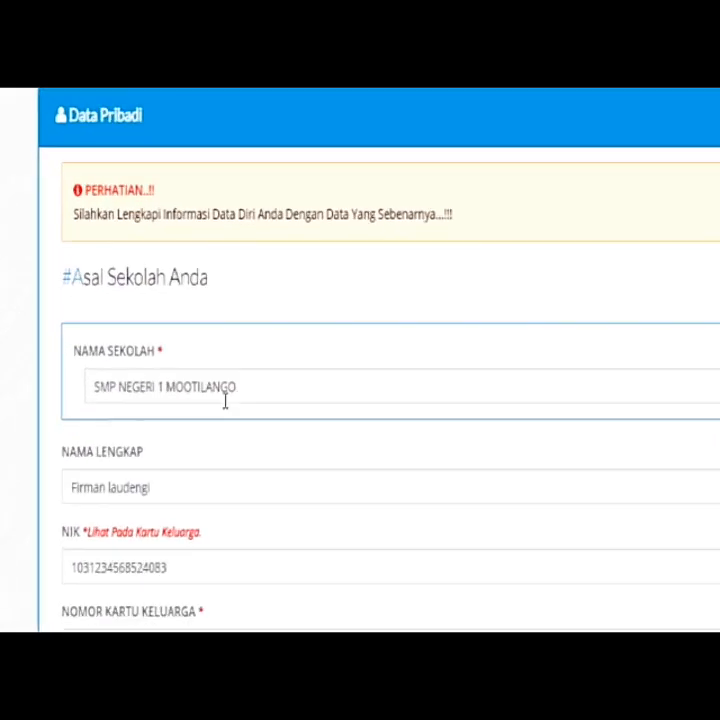
{"action": "scroll", "coordinate": [236, 418], "scroll_direction": "down", "scroll_amount": 3}
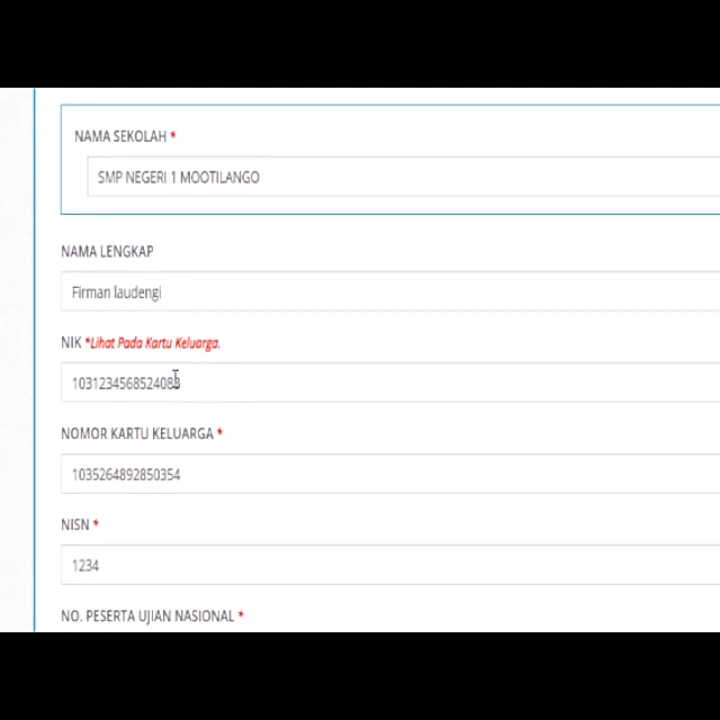
{"action": "scroll", "coordinate": [175, 379], "scroll_direction": "down", "scroll_amount": 3}
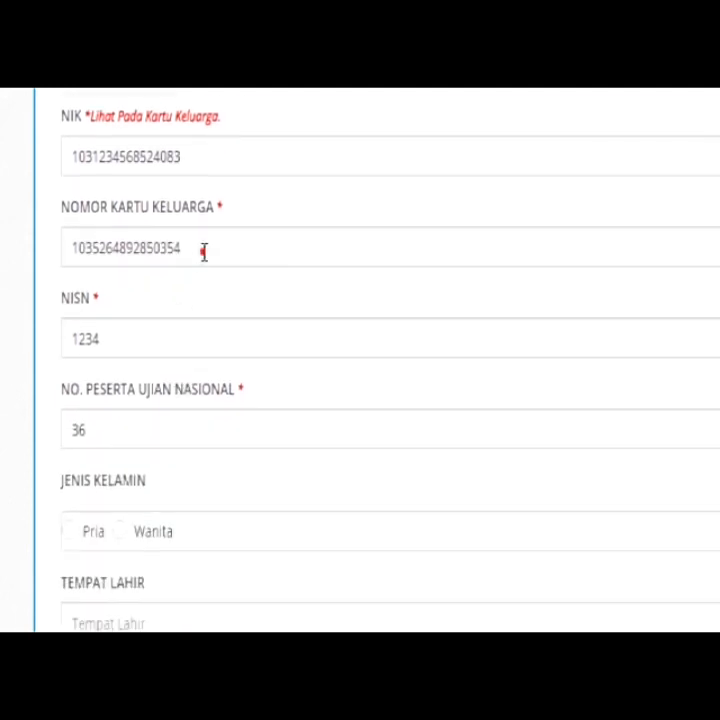
{"action": "left_click", "coordinate": [203, 252]}
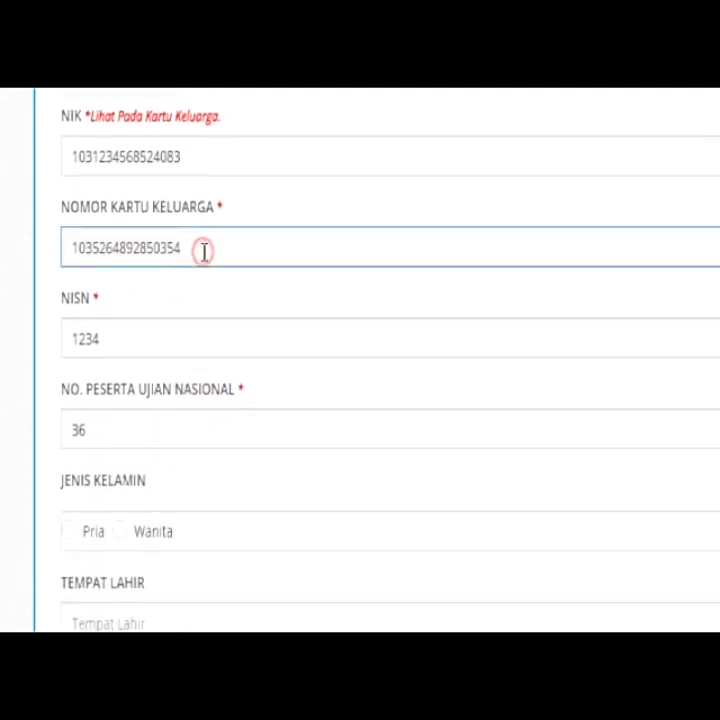
{"action": "left_click", "coordinate": [186, 340]}
{"action": "scroll", "coordinate": [186, 331], "scroll_direction": "down", "scroll_amount": 2}
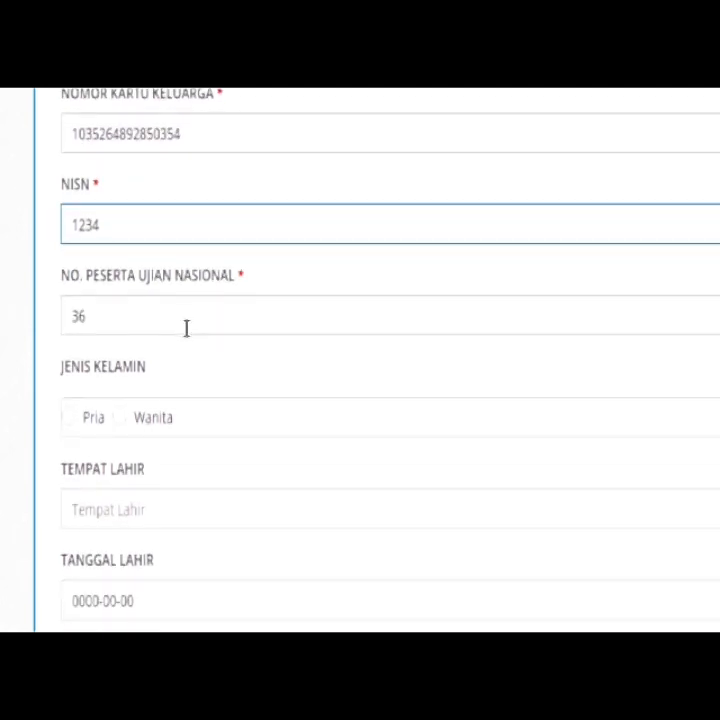
{"action": "left_click", "coordinate": [186, 322]}
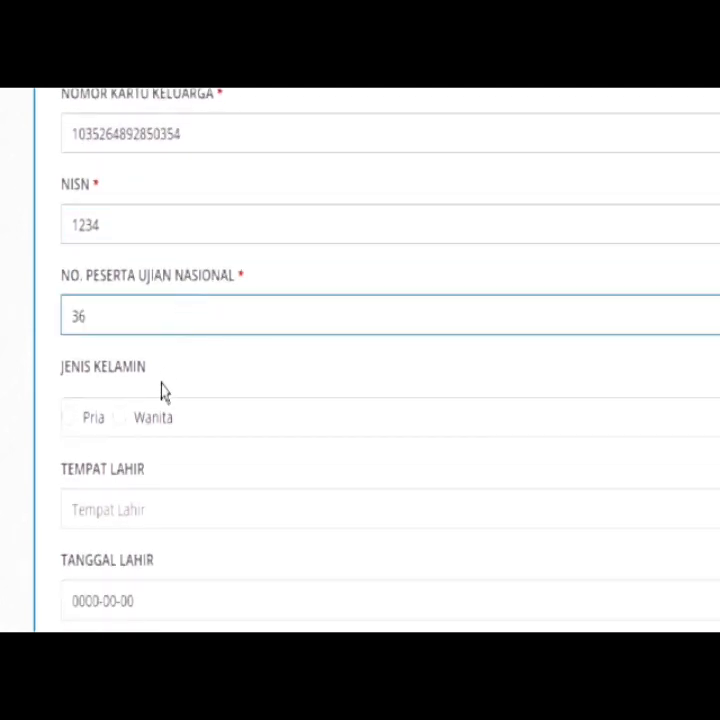
{"action": "scroll", "coordinate": [163, 395], "scroll_direction": "down", "scroll_amount": 1}
{"action": "scroll", "coordinate": [163, 395], "scroll_direction": "down", "scroll_amount": 3}
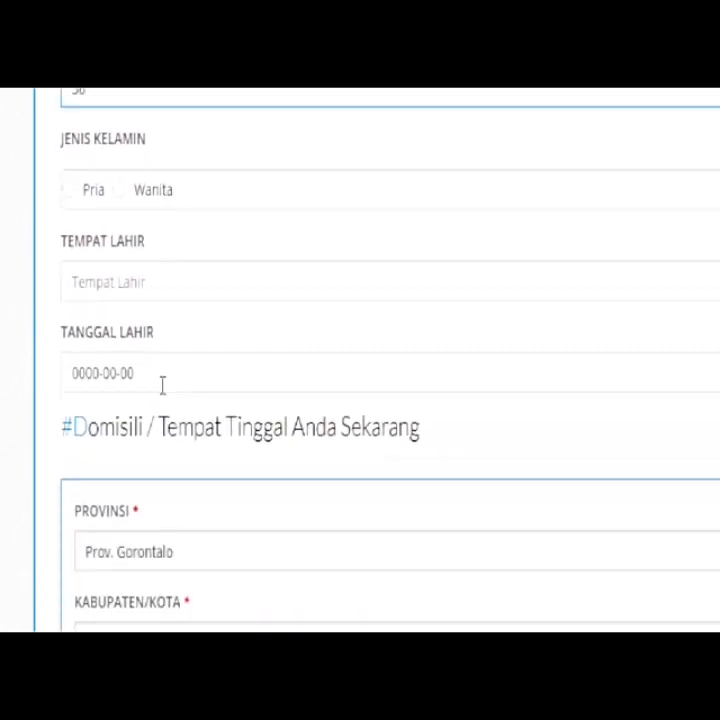
Set gender to Pria and place of birth to 'boliyohuto'
{"action": "left_click", "coordinate": [71, 190]}
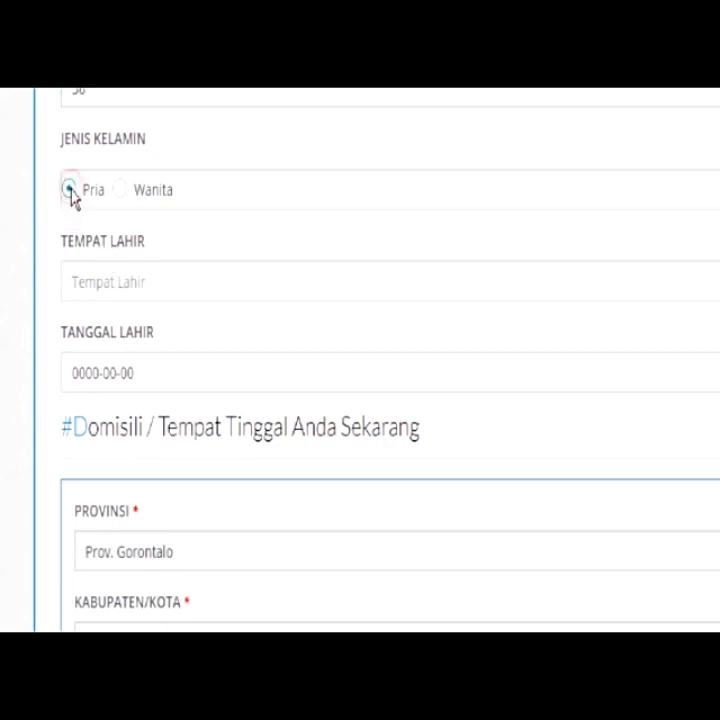
{"action": "left_click", "coordinate": [165, 288]}
{"action": "type", "text": "BOL"}
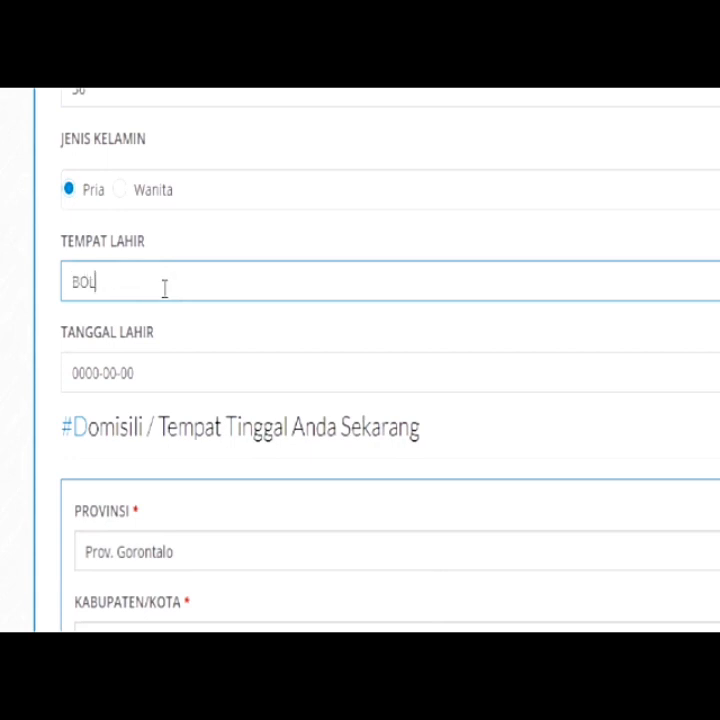
{"action": "type", "text": "IYOP"}
{"action": "key", "text": "BackSpace"}
{"action": "key", "text": "BackSpace"}
{"action": "key", "text": "BackSpace"}
{"action": "key", "text": "BackSpace"}
{"action": "key", "text": "BackSpace"}
{"action": "key", "text": "BackSpace"}
{"action": "key", "text": "BackSpace"}
{"action": "type", "text": "boliyohu"}
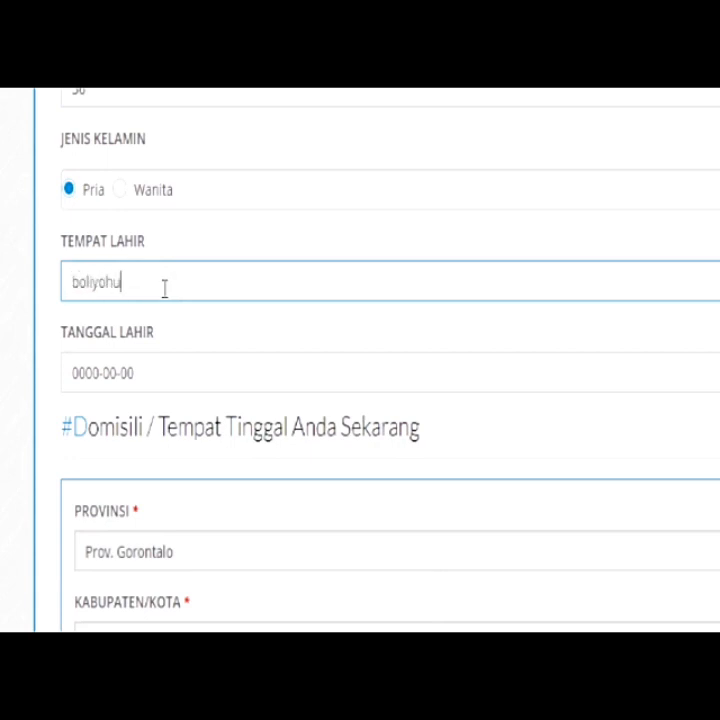
{"action": "type", "text": "to"}
Enter the birth date as year 2004, month 02, day 09
{"action": "double_click", "coordinate": [157, 374]}
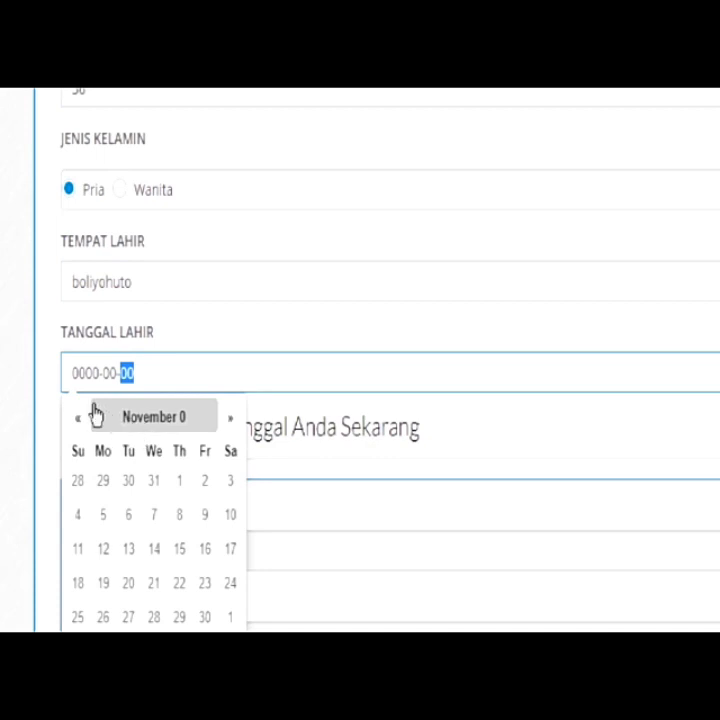
{"action": "double_click", "coordinate": [83, 374]}
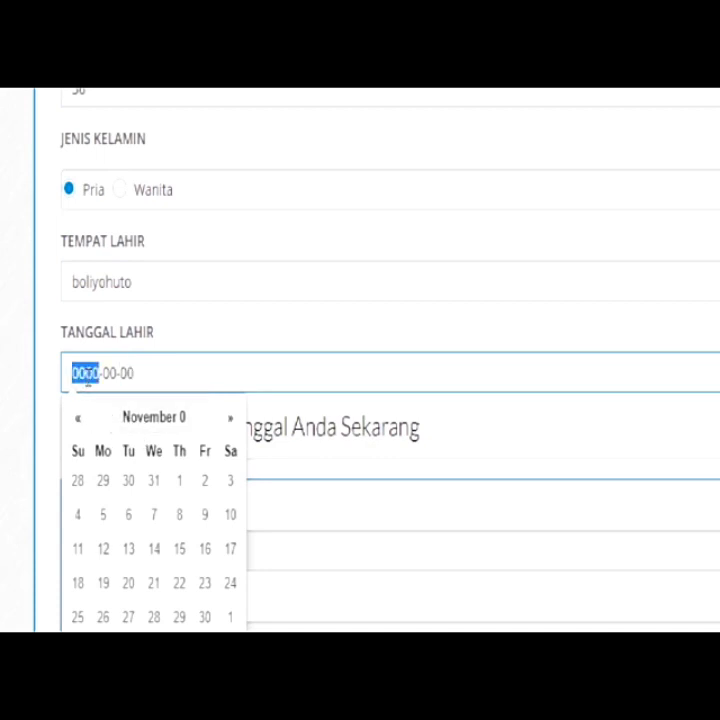
{"action": "type", "text": "1999"}
{"action": "key", "text": "BackSpace"}
{"action": "key", "text": "BackSpace"}
{"action": "key", "text": "BackSpace"}
{"action": "key", "text": "BackSpace"}
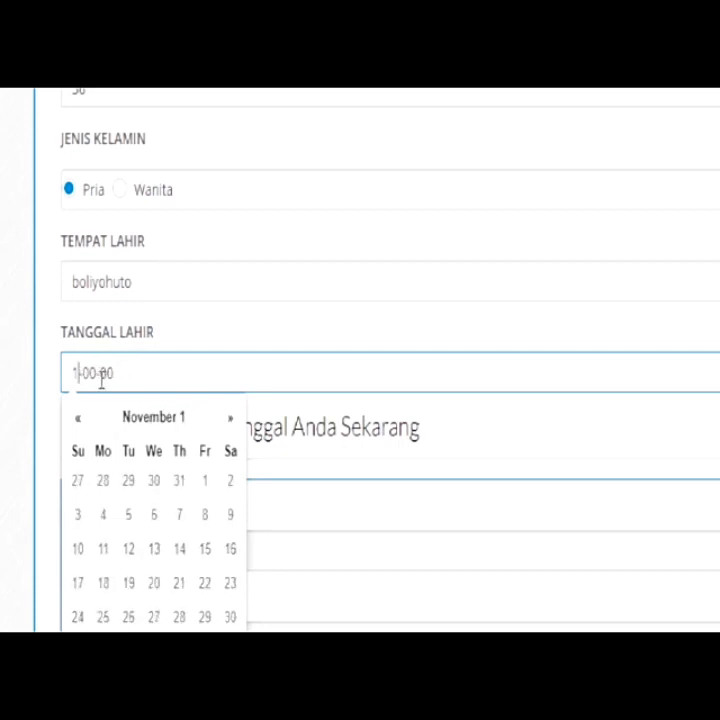
{"action": "type", "text": "2002"}
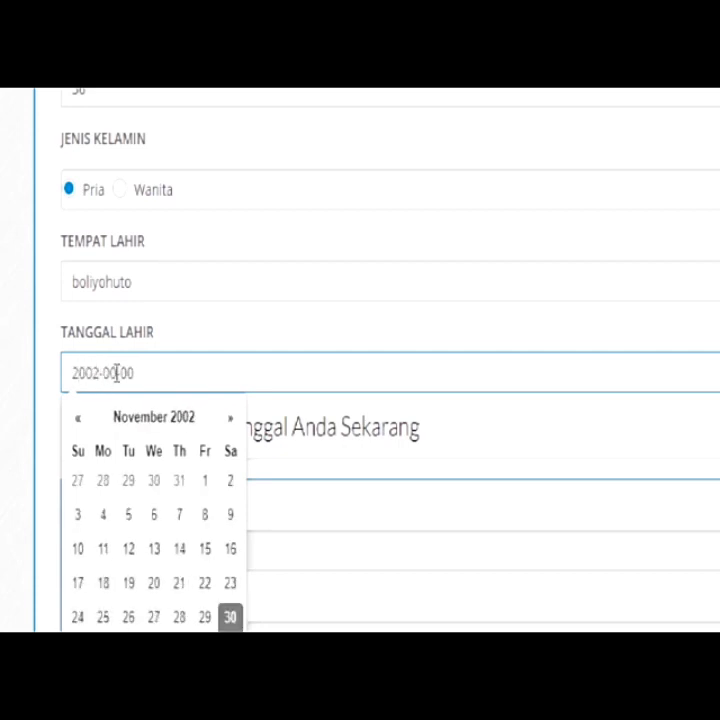
{"action": "key", "text": "BackSpace"}
{"action": "type", "text": "4"}
{"action": "double_click", "coordinate": [110, 373]}
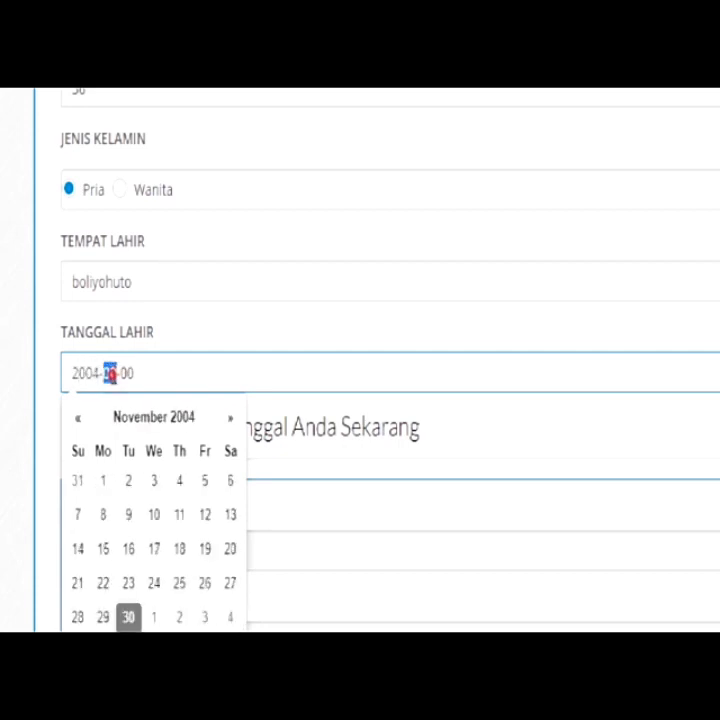
{"action": "type", "text": "02"}
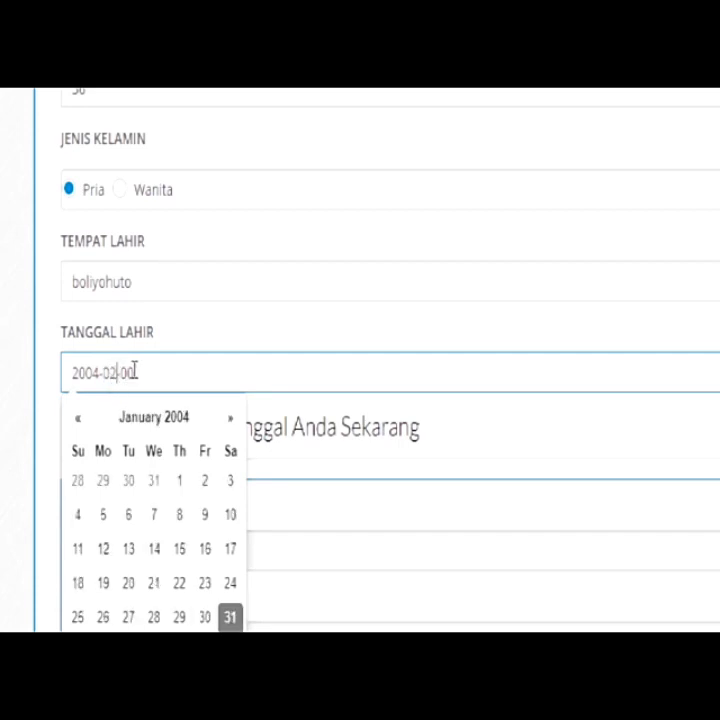
{"action": "double_click", "coordinate": [128, 373]}
{"action": "type", "text": "09"}
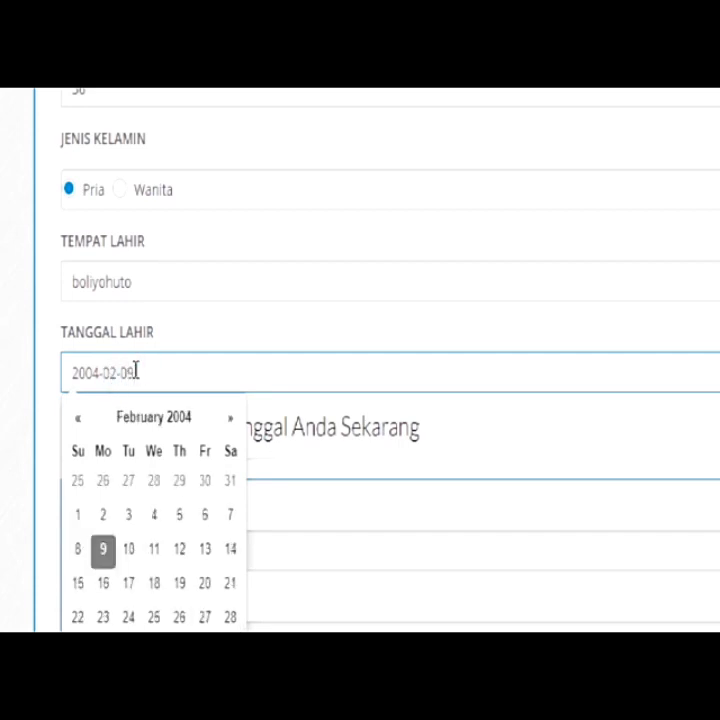
{"action": "left_click", "coordinate": [27, 383]}
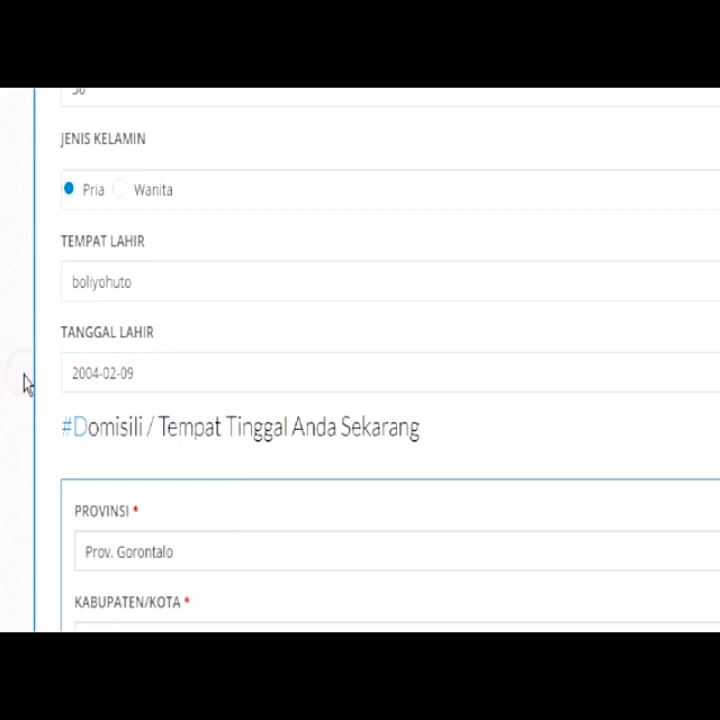
Type 'kec. mootilango, desa. sukamaju' into the Alamat field
{"action": "scroll", "coordinate": [168, 490], "scroll_direction": "down", "scroll_amount": 3}
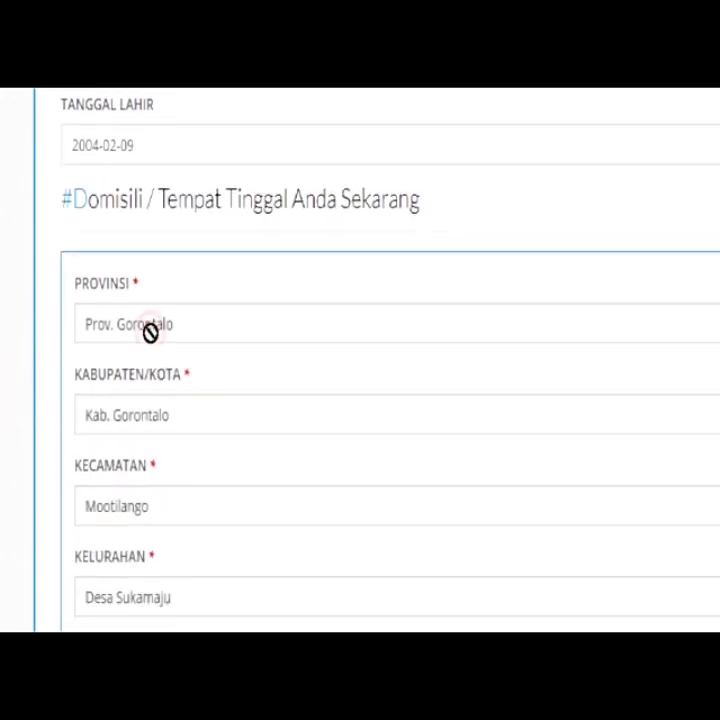
{"action": "left_click", "coordinate": [163, 511]}
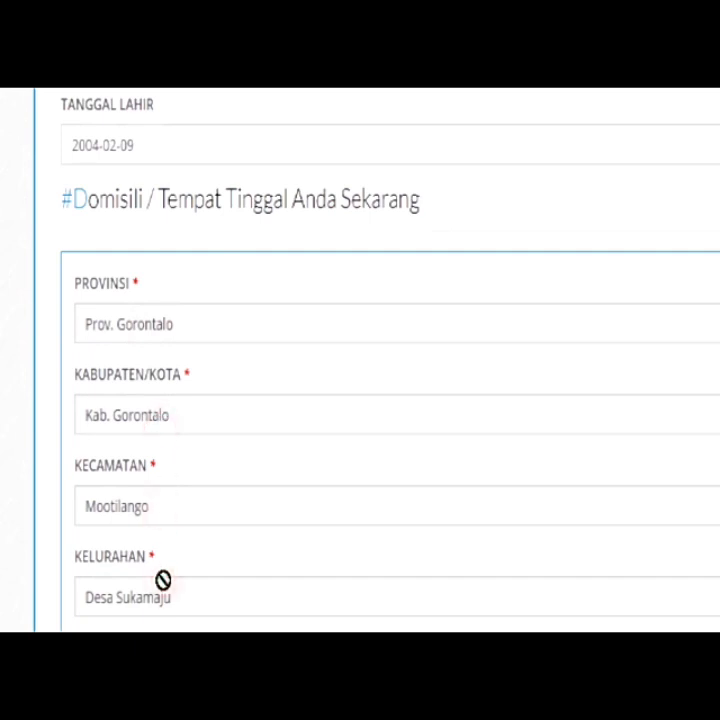
{"action": "scroll", "coordinate": [163, 580], "scroll_direction": "down", "scroll_amount": 3}
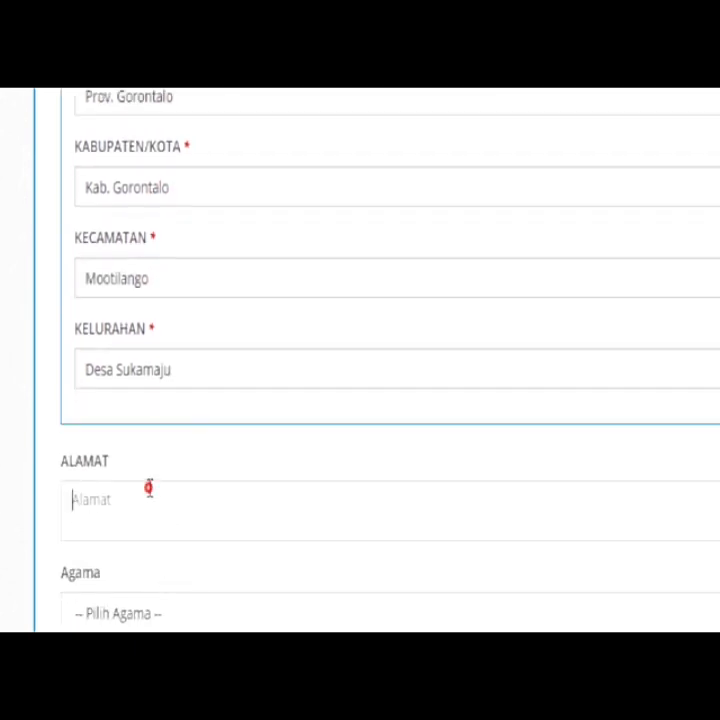
{"action": "left_click", "coordinate": [149, 487]}
{"action": "type", "text": "ke"}
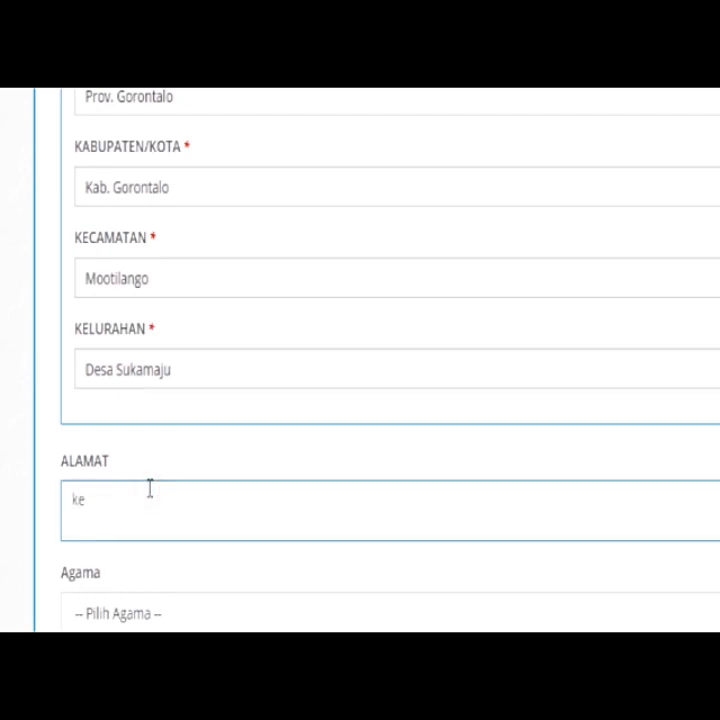
{"action": "type", "text": "c. mootilango, desa"}
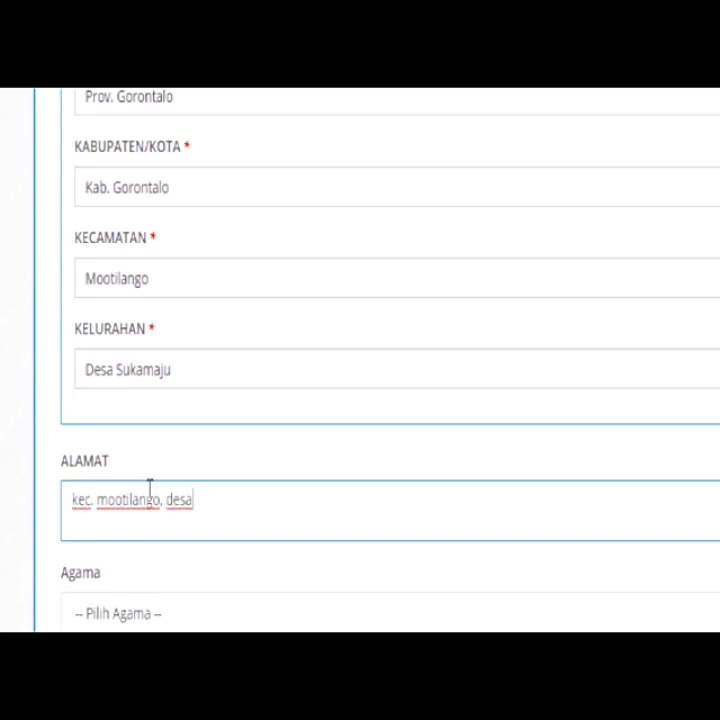
{"action": "type", "text": "ukamaju"}
{"action": "scroll", "coordinate": [150, 497], "scroll_direction": "down", "scroll_amount": 1}
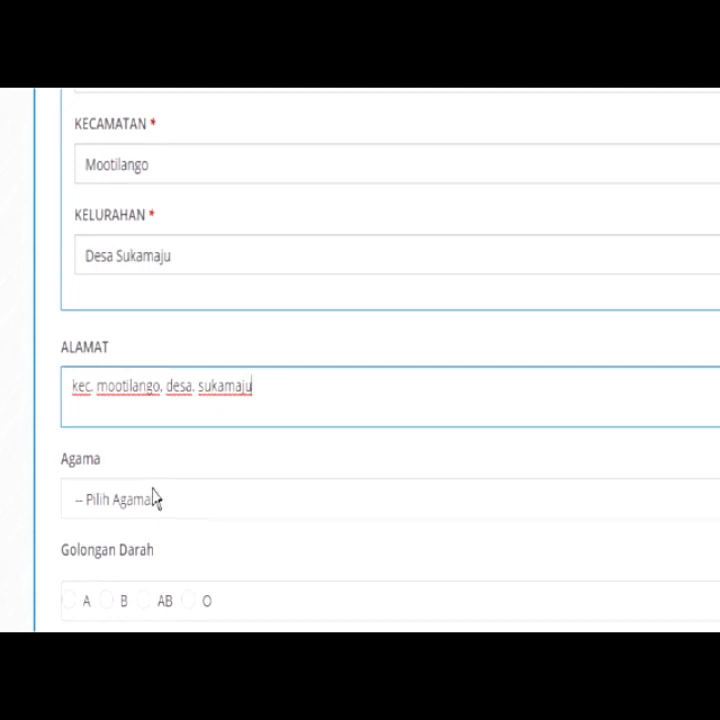
{"action": "scroll", "coordinate": [155, 499], "scroll_direction": "down", "scroll_amount": 1}
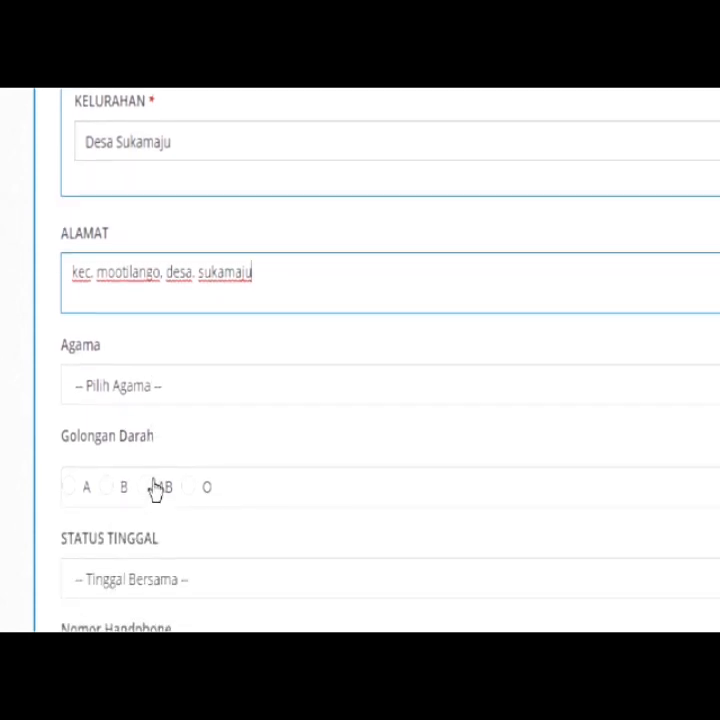
Choose the Agama religion option, blood type O, and Status Tinggal Kedua Orangtua
{"action": "left_click", "coordinate": [158, 391]}
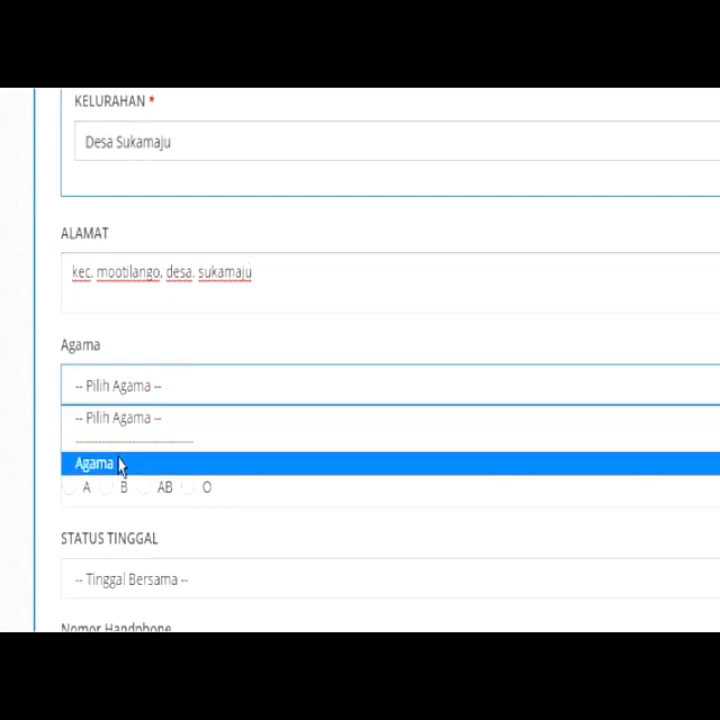
{"action": "left_click", "coordinate": [120, 465]}
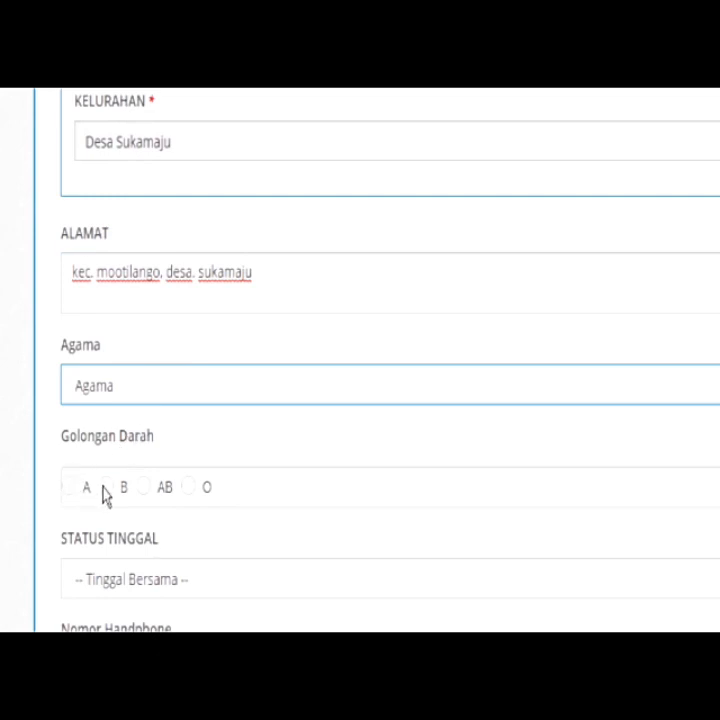
{"action": "left_click", "coordinate": [190, 489]}
{"action": "scroll", "coordinate": [178, 555], "scroll_direction": "down", "scroll_amount": 2}
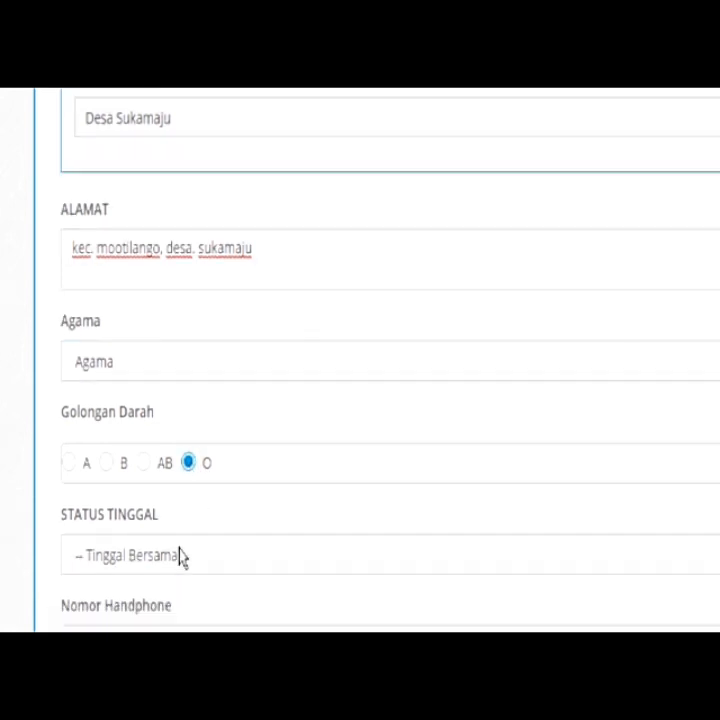
{"action": "left_click", "coordinate": [179, 487]}
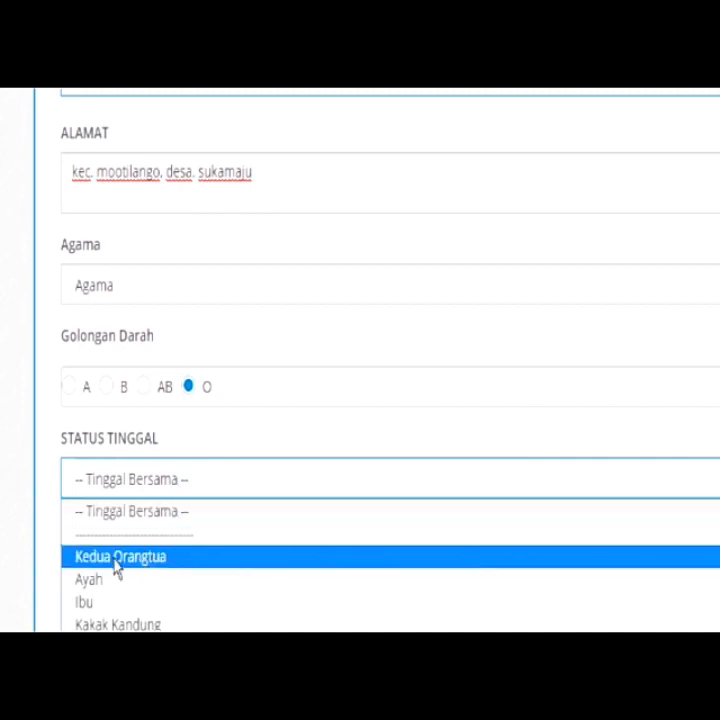
{"action": "left_click", "coordinate": [116, 558]}
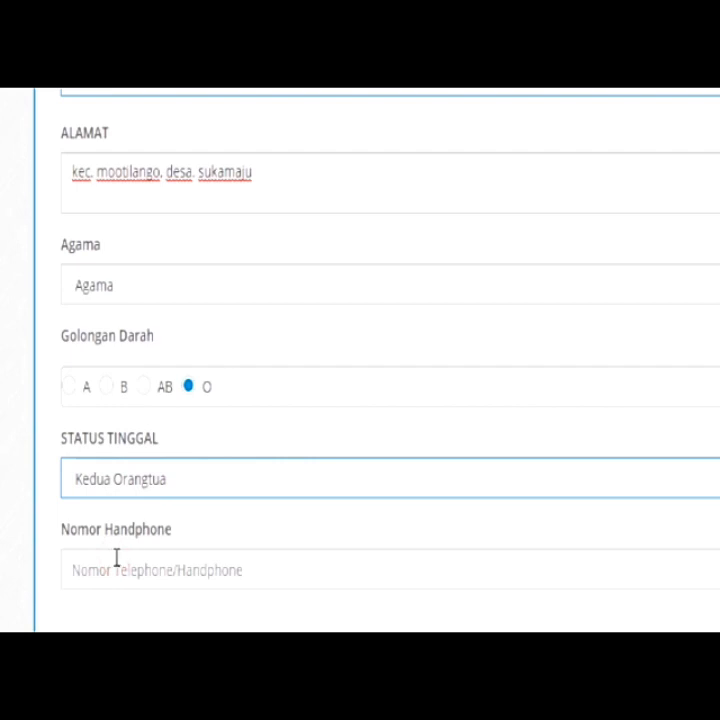
Enter the student's mobile number in Nomor Handphone
{"action": "left_click", "coordinate": [248, 575]}
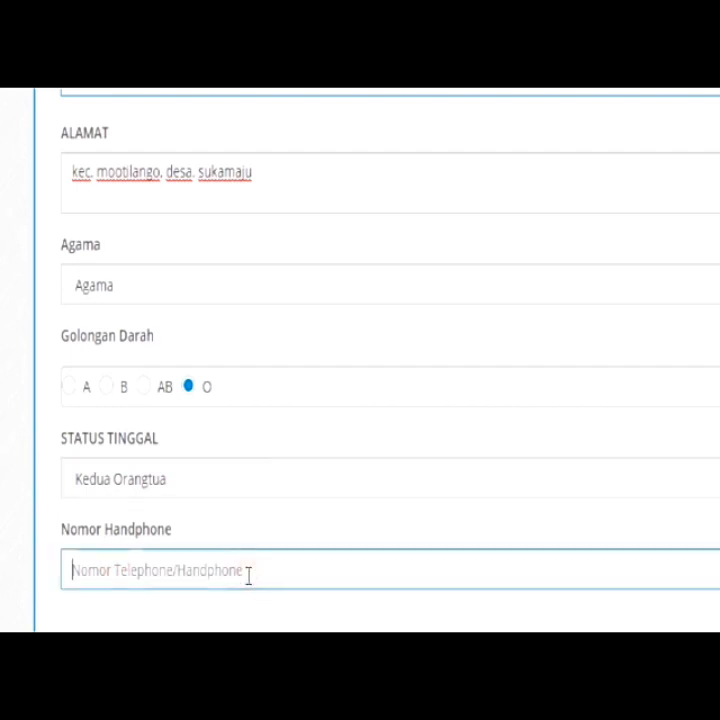
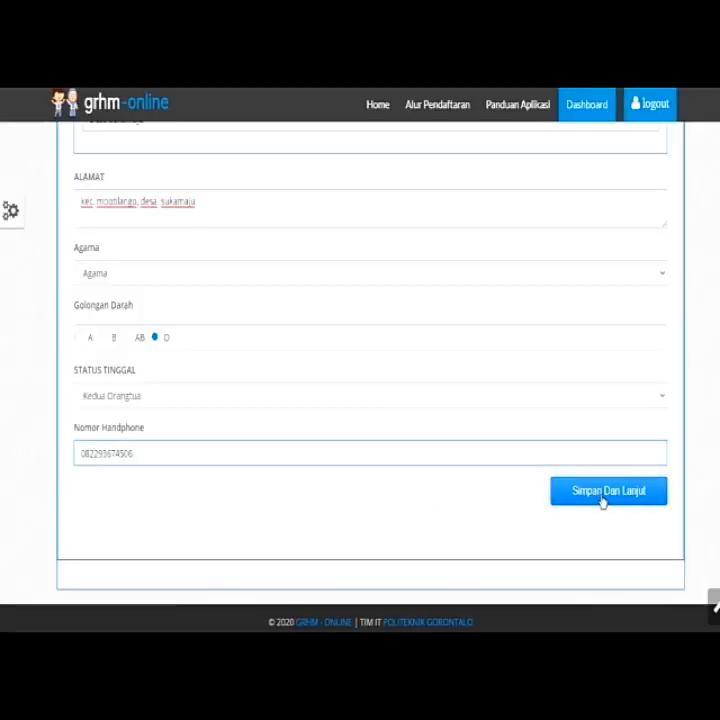
Submit the personal data with Simpan Dan Lanjut and view the father's section
{"action": "left_click", "coordinate": [603, 500]}
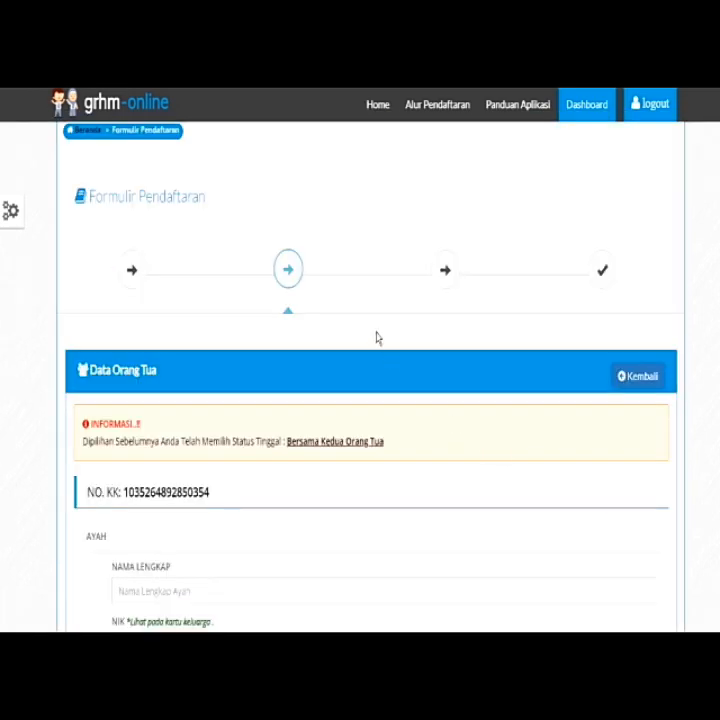
{"action": "scroll", "coordinate": [377, 338], "scroll_direction": "down", "scroll_amount": 3}
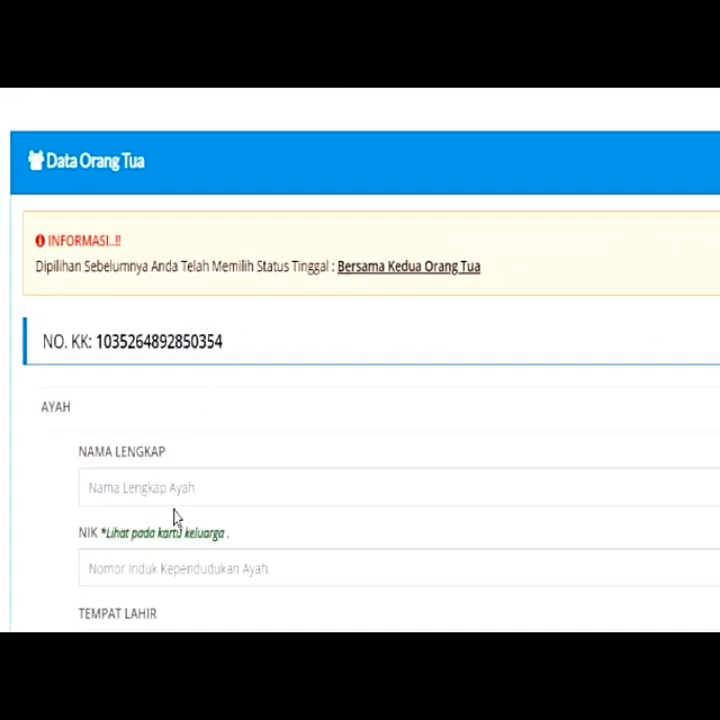
Enter the father's full name, NIK, and birthplace 'gorontalo'
{"action": "left_click", "coordinate": [177, 490]}
{"action": "scroll", "coordinate": [178, 495], "scroll_direction": "down", "scroll_amount": 2}
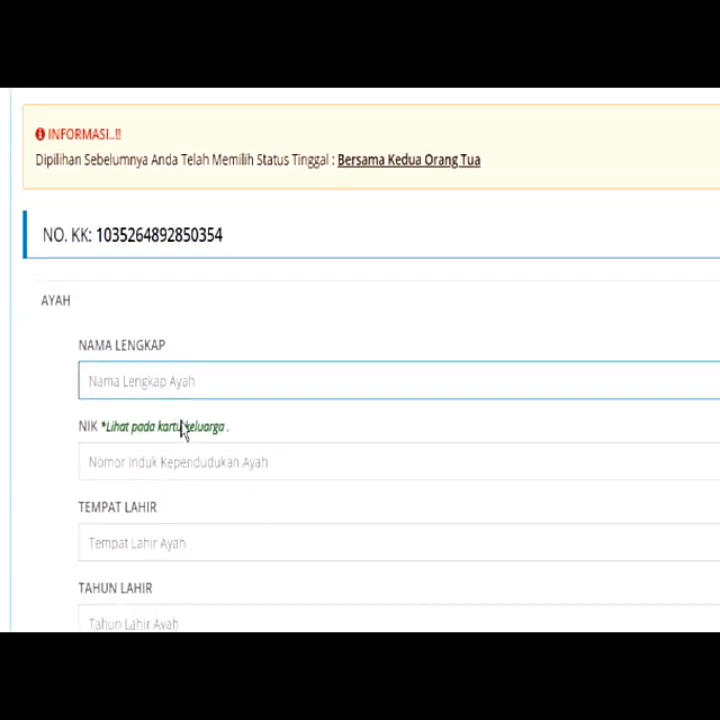
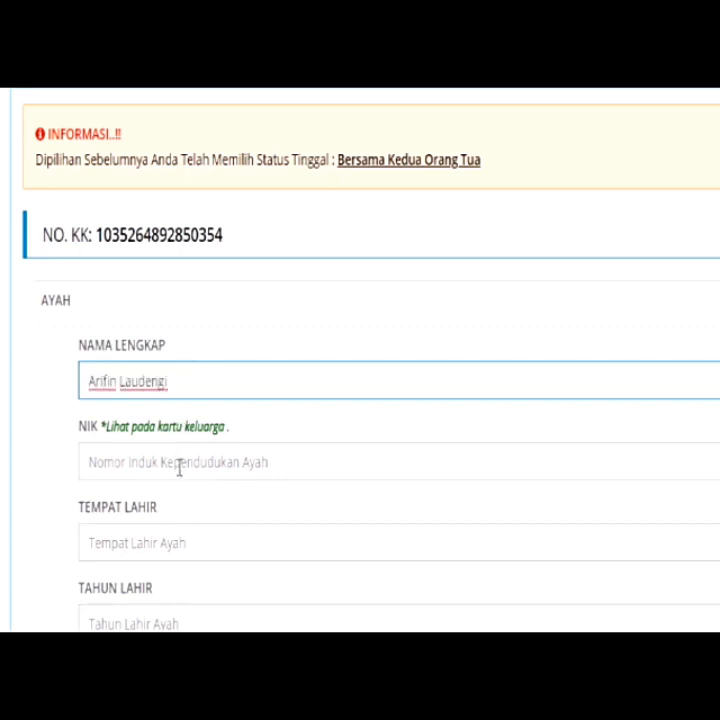
{"action": "left_click", "coordinate": [177, 465]}
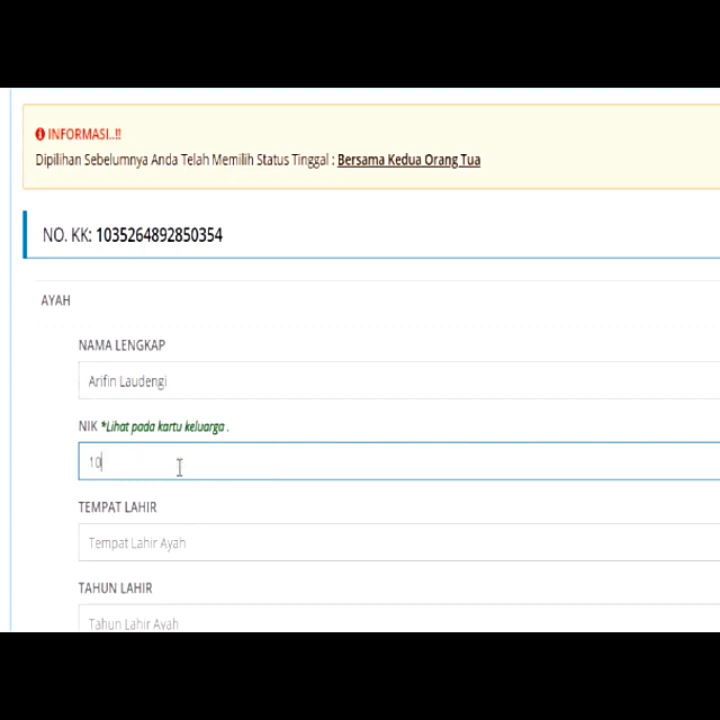
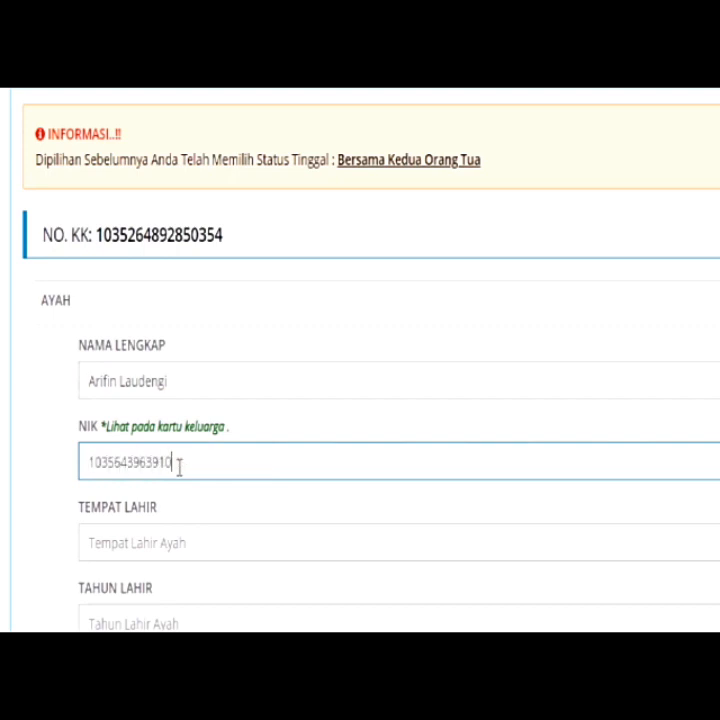
{"action": "left_click", "coordinate": [180, 534]}
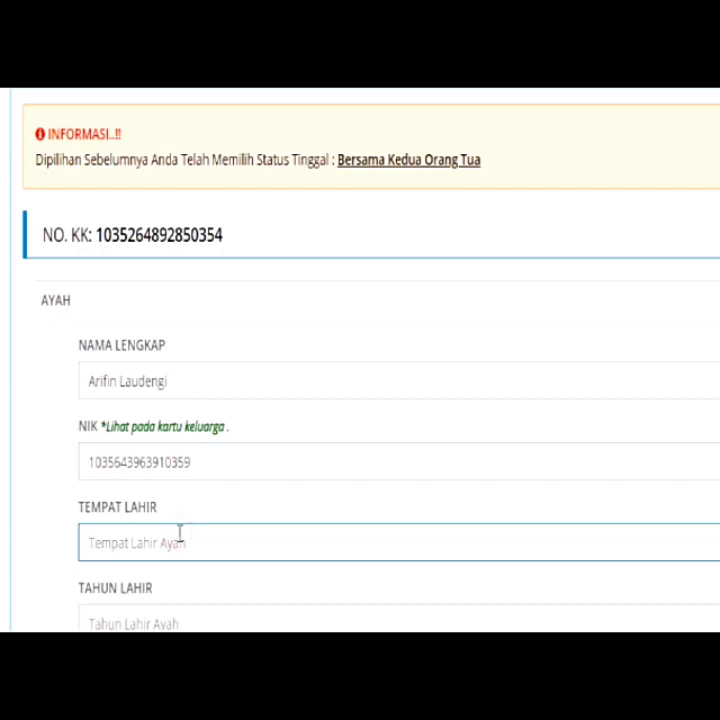
{"action": "type", "text": "gorontalo"}
Set the father's birth date to 2020-07-23 in the date chooser
{"action": "scroll", "coordinate": [172, 532], "scroll_direction": "down", "scroll_amount": 3}
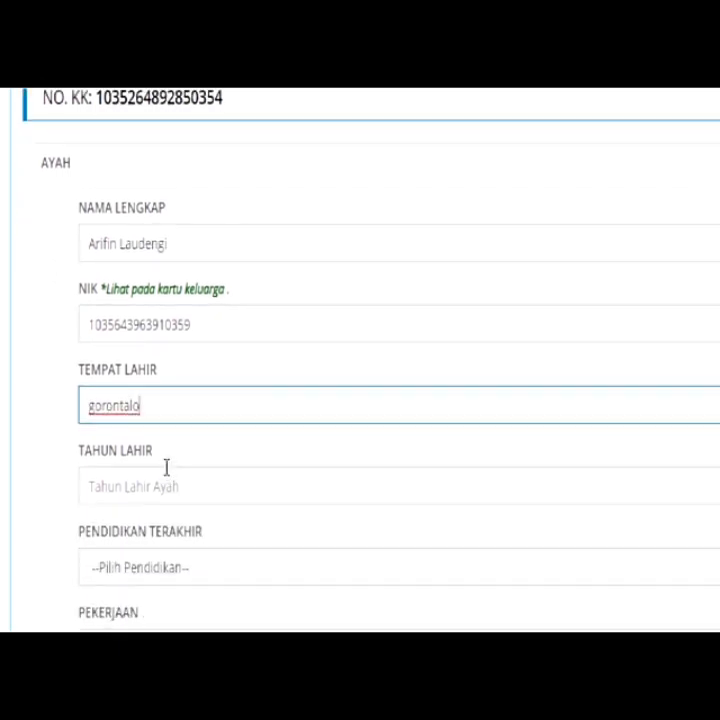
{"action": "left_click", "coordinate": [167, 487]}
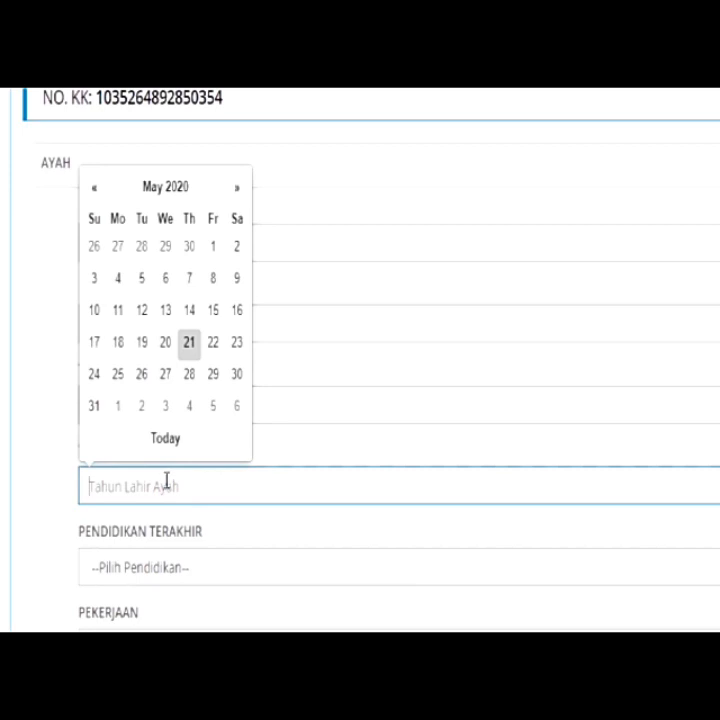
{"action": "type", "text": "1987"}
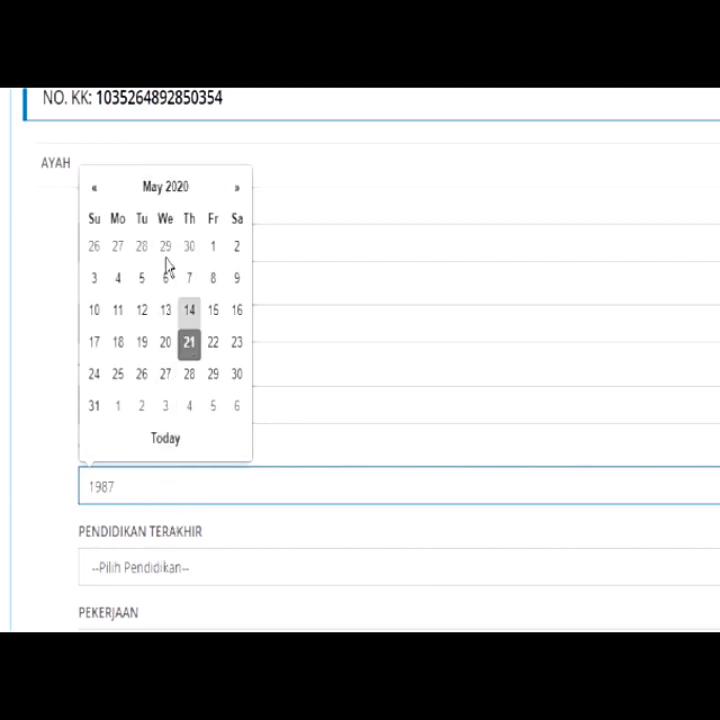
{"action": "left_click", "coordinate": [237, 187]}
{"action": "left_click", "coordinate": [237, 187]}
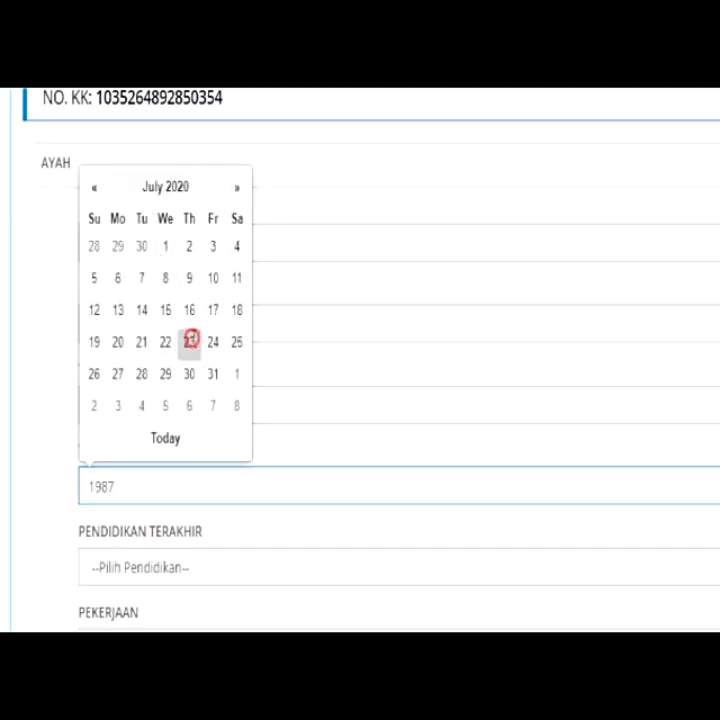
{"action": "left_click", "coordinate": [190, 343]}
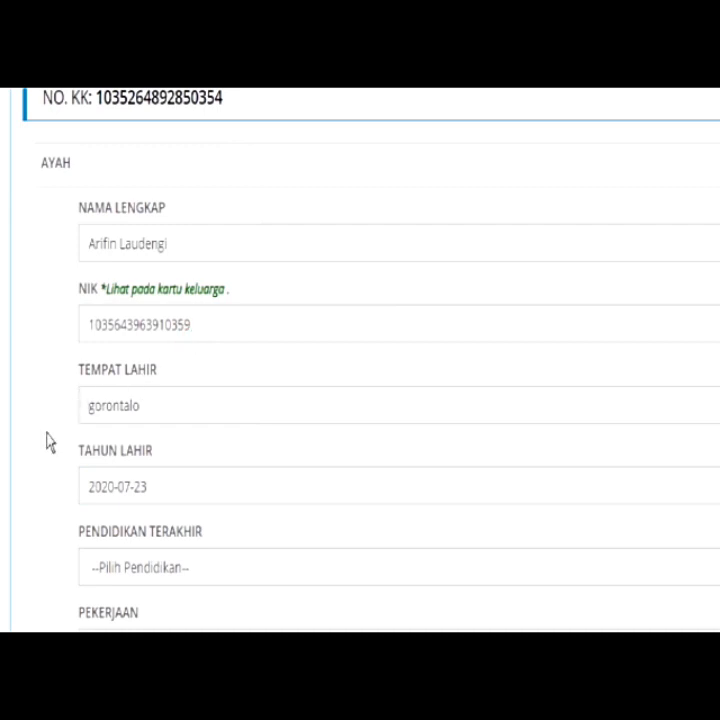
Set the father's education to SMP, occupation Petani, and monthly income 1000000
{"action": "scroll", "coordinate": [48, 442], "scroll_direction": "down", "scroll_amount": 3}
{"action": "left_click", "coordinate": [130, 366]}
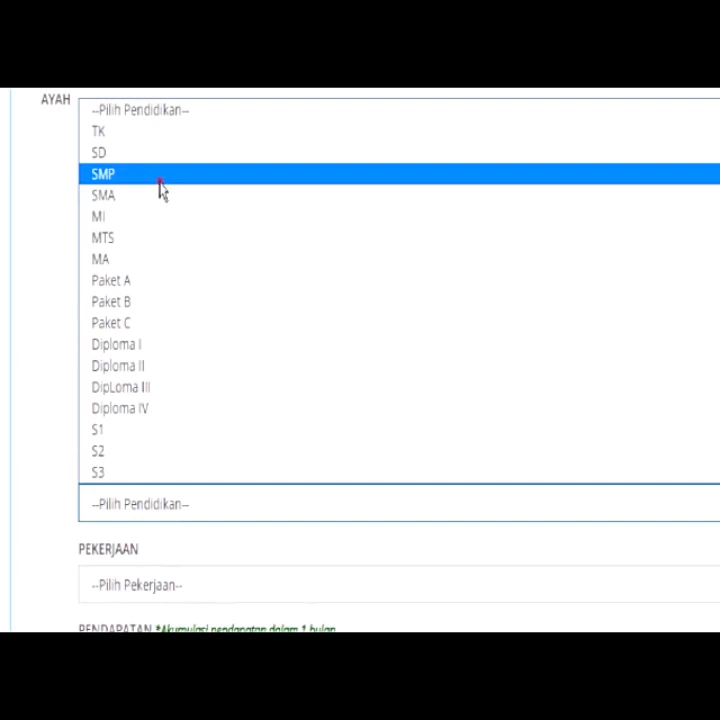
{"action": "left_click", "coordinate": [160, 186]}
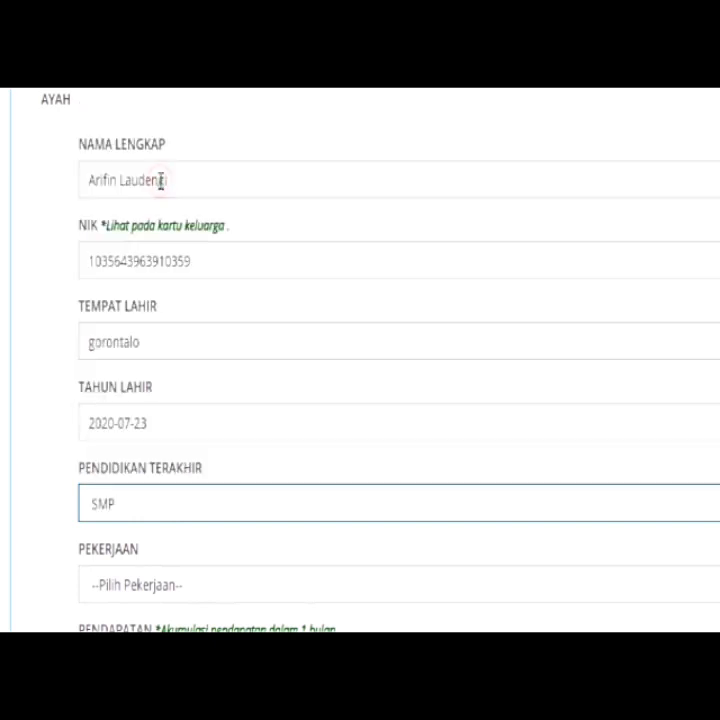
{"action": "left_click", "coordinate": [127, 595]}
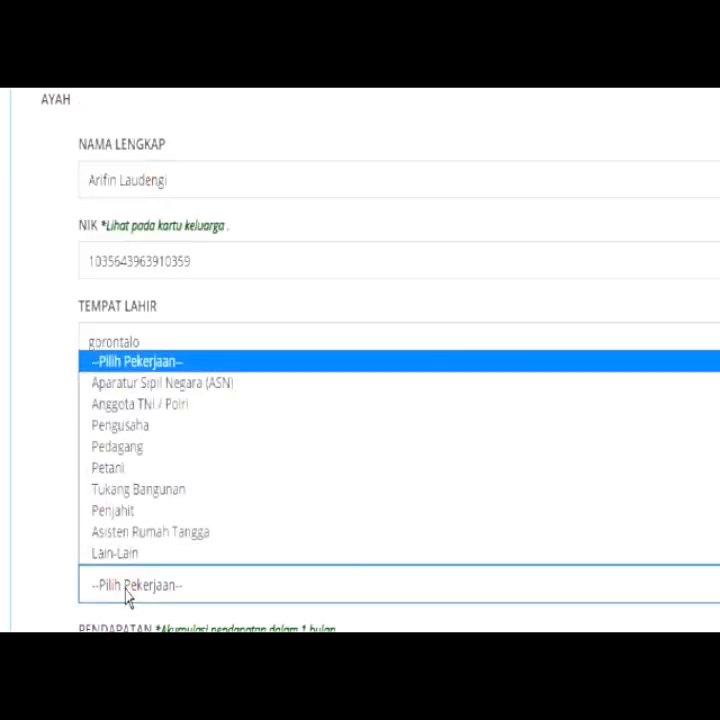
{"action": "left_click", "coordinate": [138, 468]}
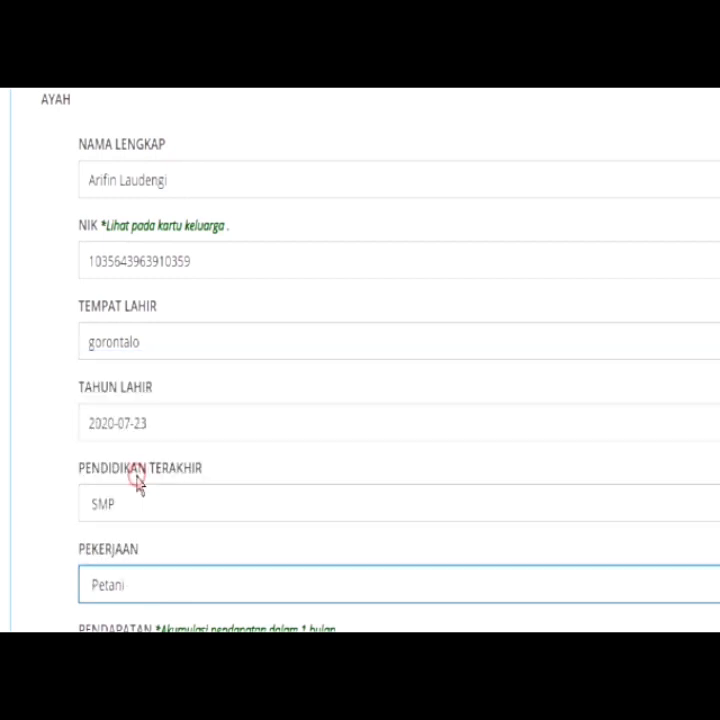
{"action": "scroll", "coordinate": [138, 476], "scroll_direction": "down", "scroll_amount": 3}
{"action": "scroll", "coordinate": [230, 503], "scroll_direction": "down", "scroll_amount": 2}
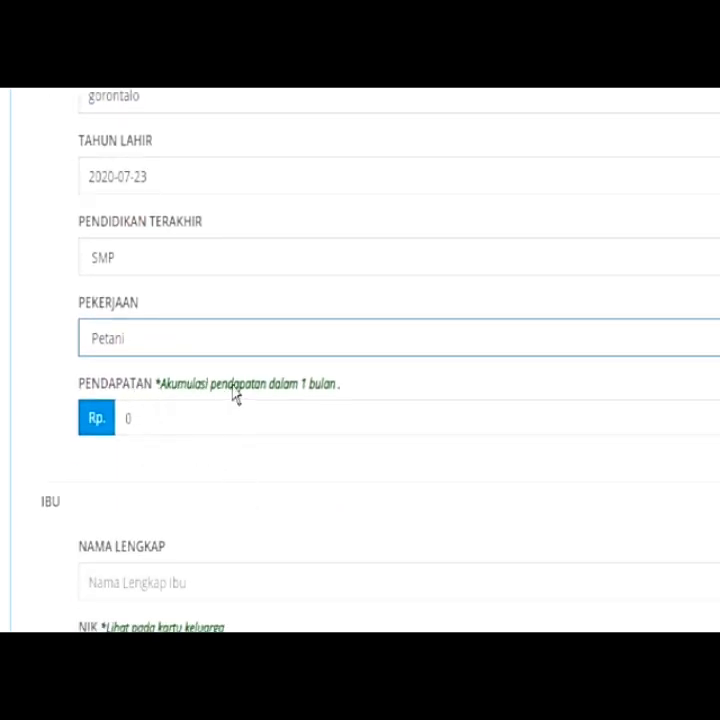
{"action": "left_click", "coordinate": [211, 416]}
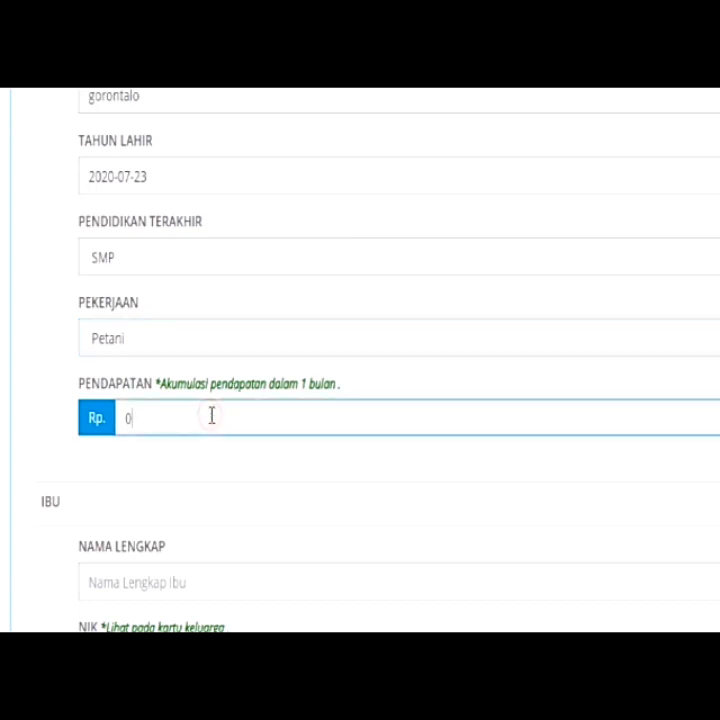
{"action": "type", "text": "1000000000"}
{"action": "scroll", "coordinate": [211, 416], "scroll_direction": "down", "scroll_amount": 3}
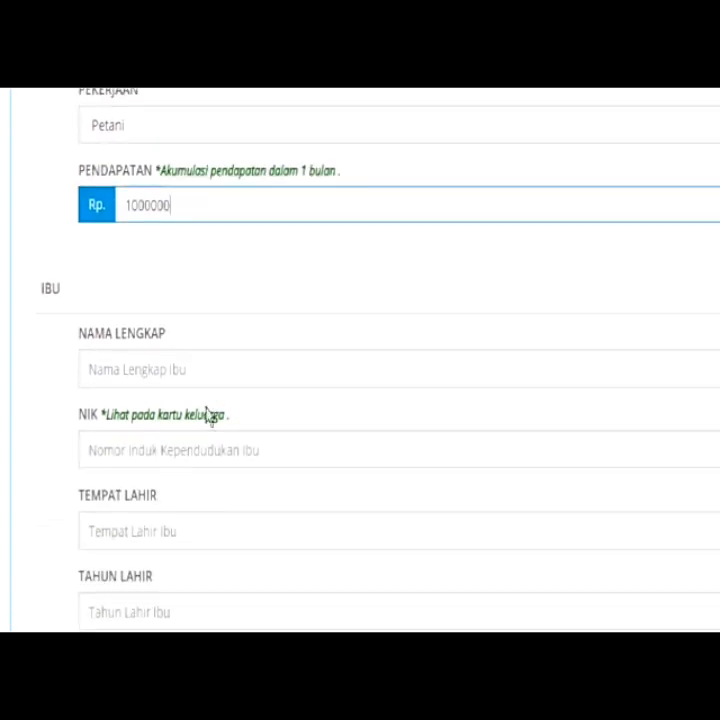
Enter the mother's full name, NIK, and birthplace 'gorontalo'
{"action": "left_click", "coordinate": [170, 364]}
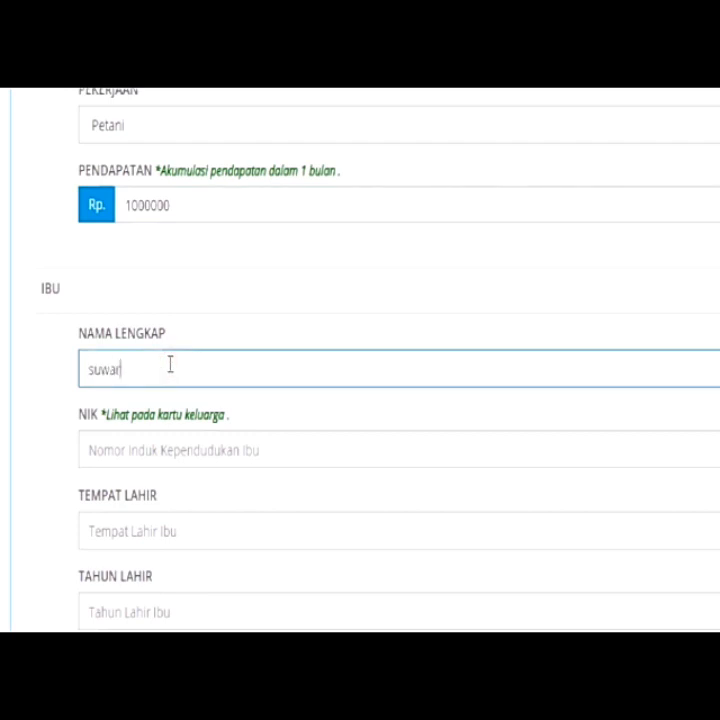
{"action": "left_click", "coordinate": [160, 436]}
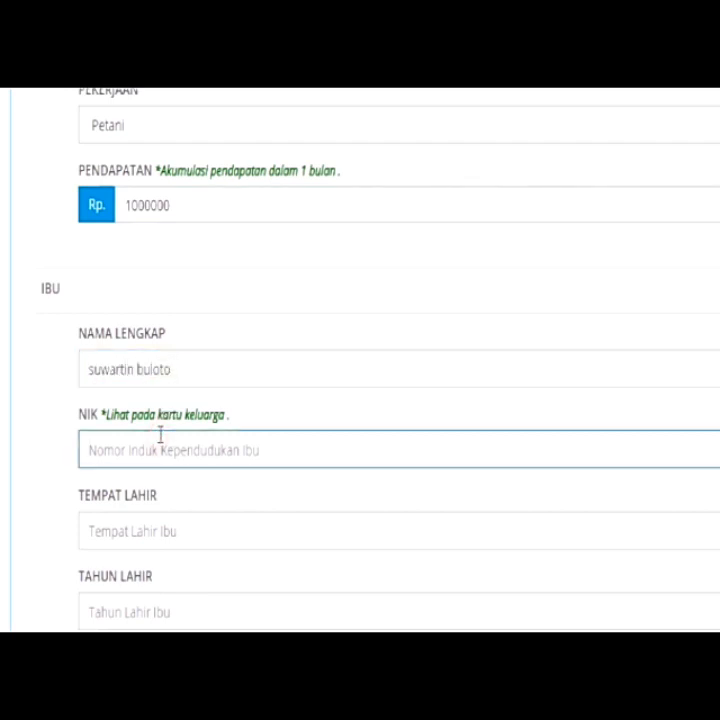
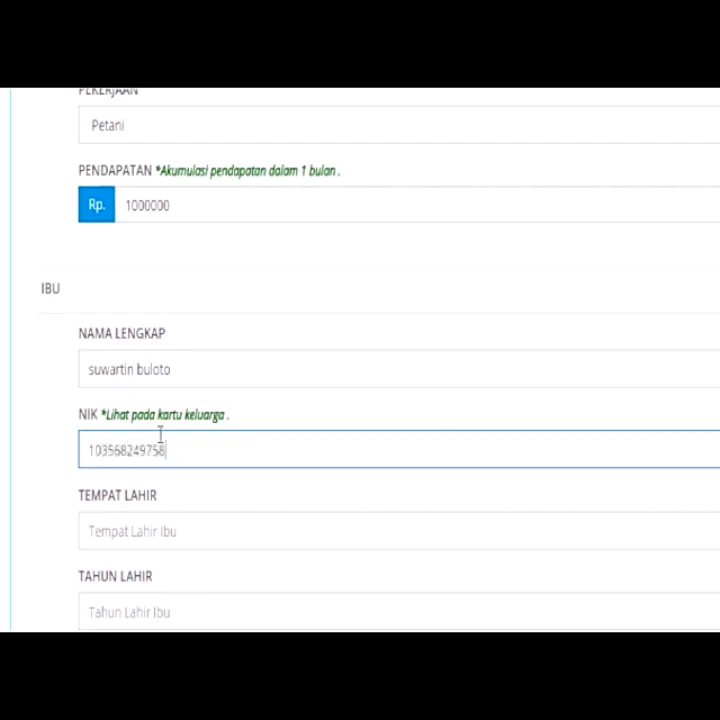
{"action": "left_click", "coordinate": [175, 527]}
{"action": "type", "text": "gorontalo"}
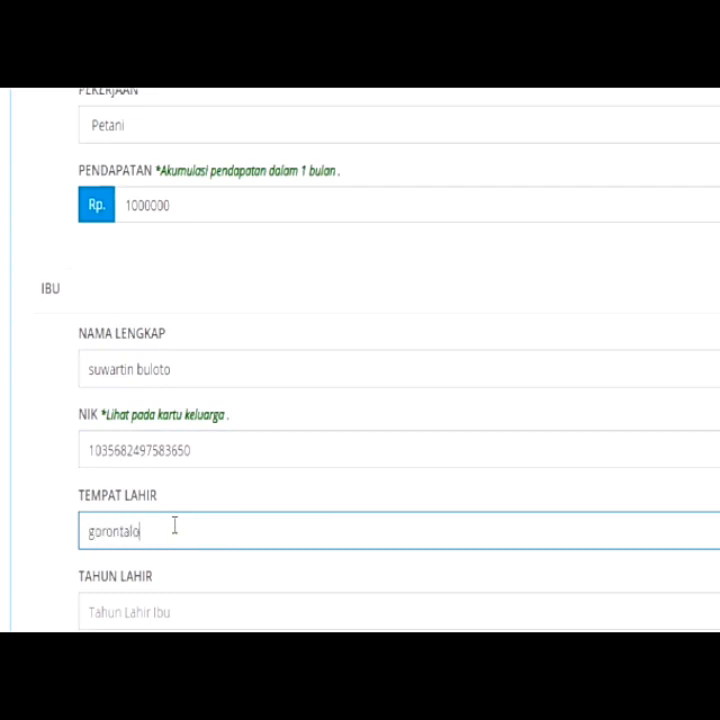
Set the mother's birth date to 2020-05-21
{"action": "scroll", "coordinate": [175, 527], "scroll_direction": "down", "scroll_amount": 1}
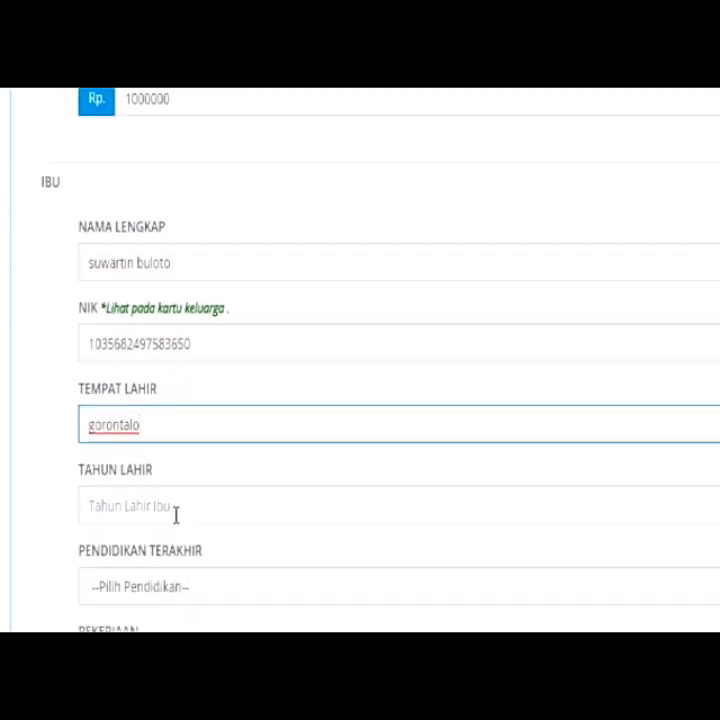
{"action": "left_click", "coordinate": [175, 512]}
{"action": "type", "text": "199"}
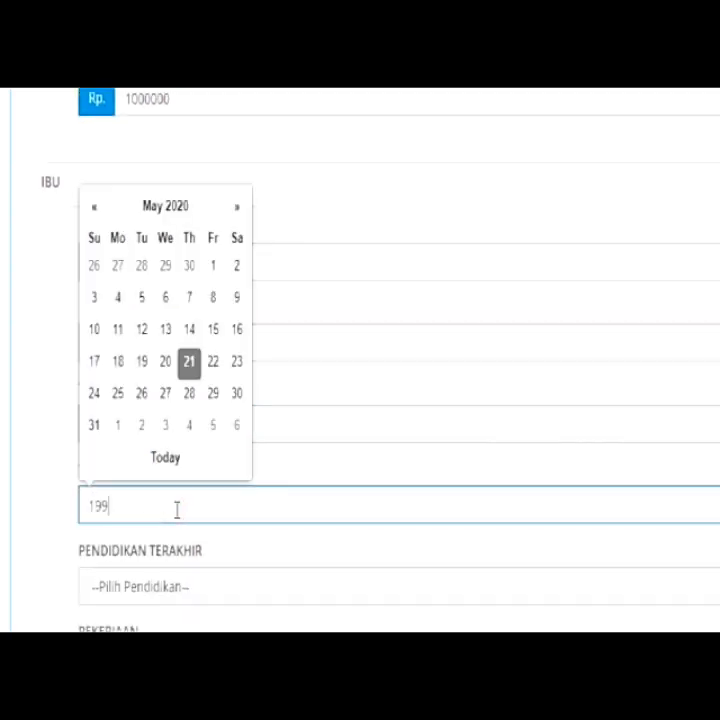
{"action": "left_click", "coordinate": [162, 588]}
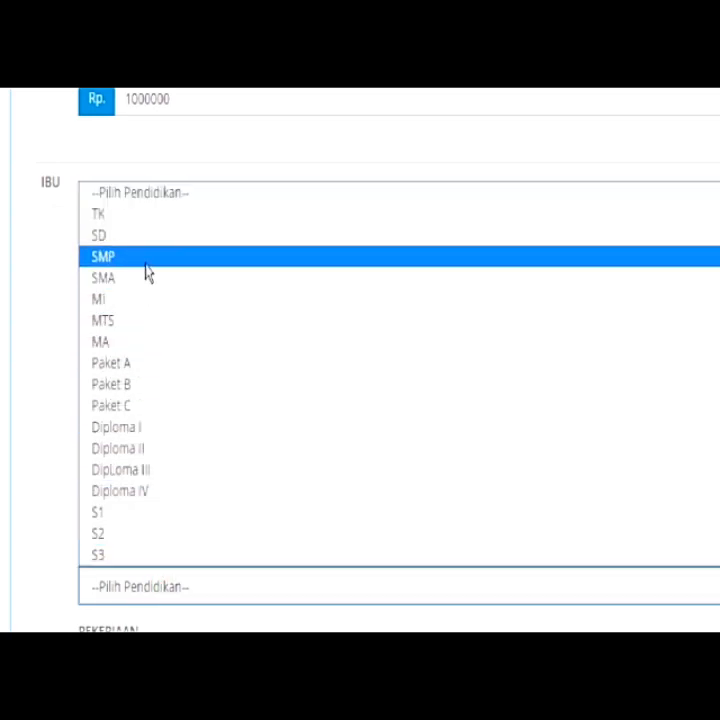
Set the mother's education to SMP, occupation Asisten Rumah Tangga, and income 1000000
{"action": "left_click", "coordinate": [146, 263]}
{"action": "scroll", "coordinate": [174, 469], "scroll_direction": "down", "scroll_amount": 3}
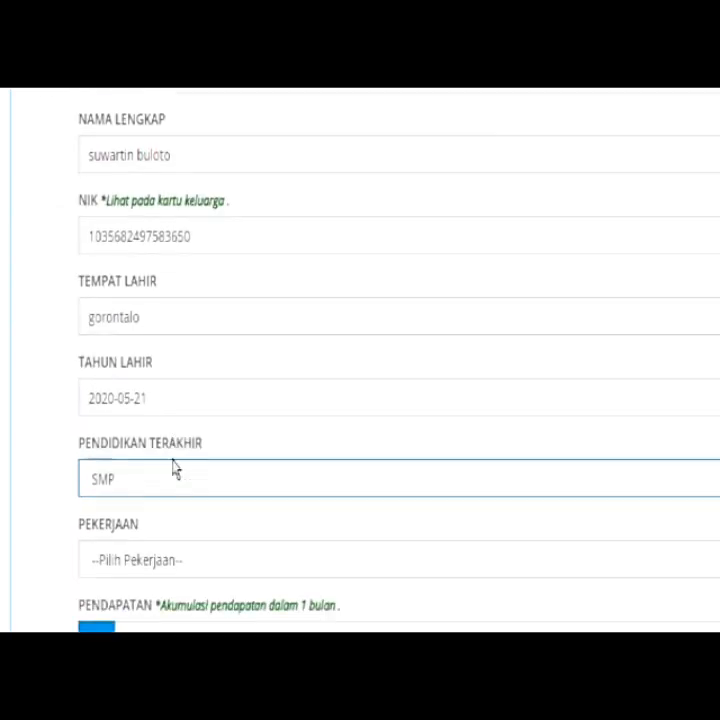
{"action": "left_click", "coordinate": [170, 468]}
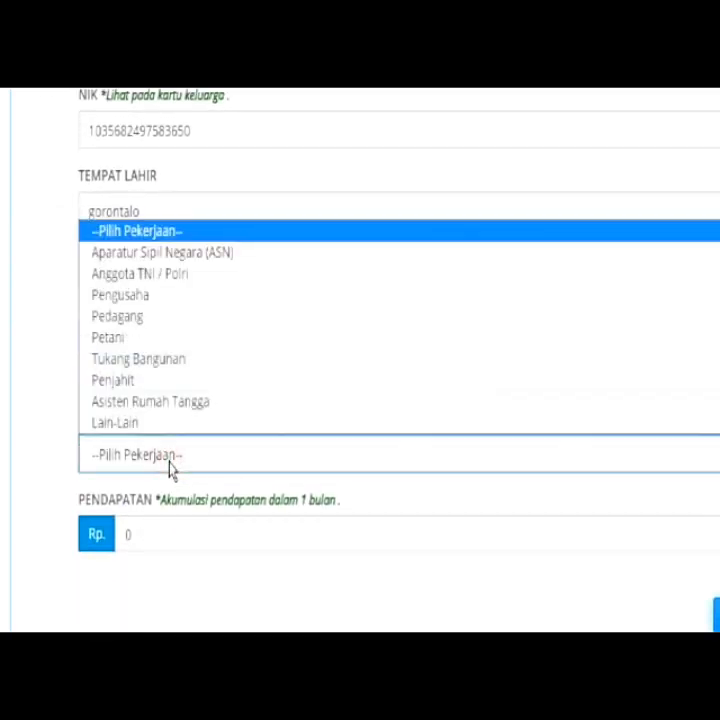
{"action": "left_click", "coordinate": [164, 404]}
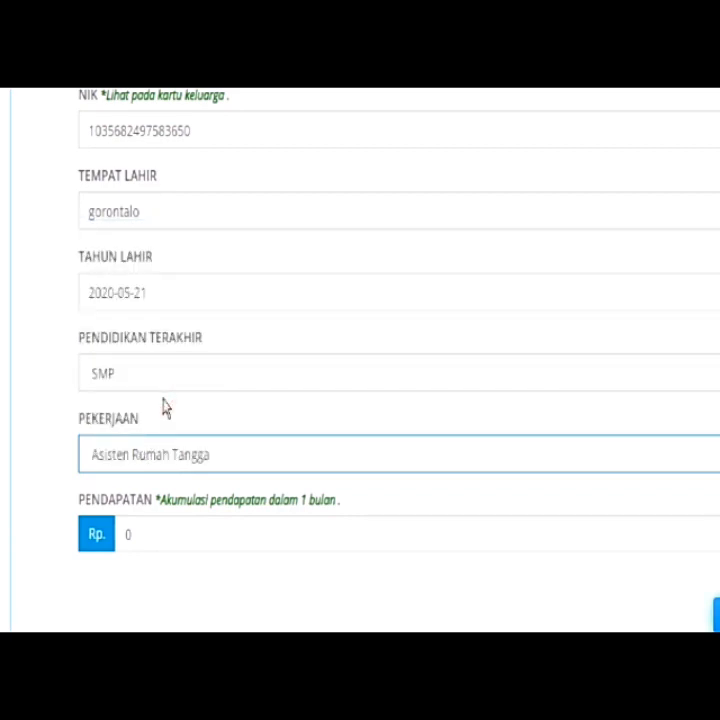
{"action": "scroll", "coordinate": [166, 416], "scroll_direction": "down", "scroll_amount": 2}
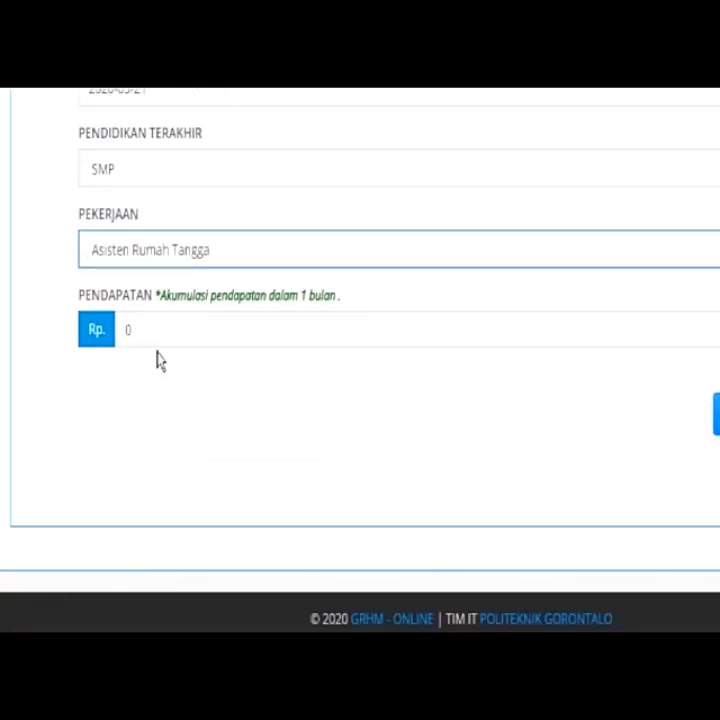
{"action": "left_click", "coordinate": [157, 336]}
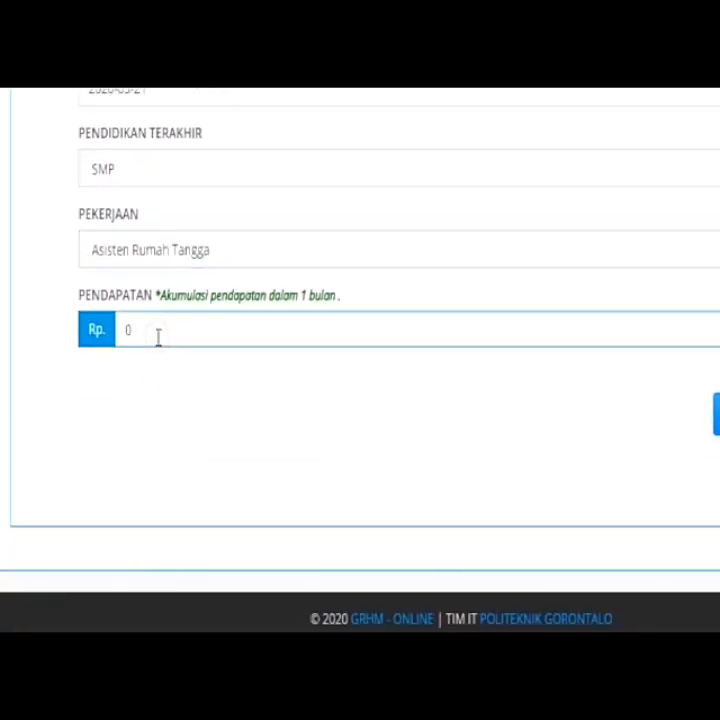
{"action": "key", "text": "BackSpace"}
{"action": "type", "text": "1000000"}
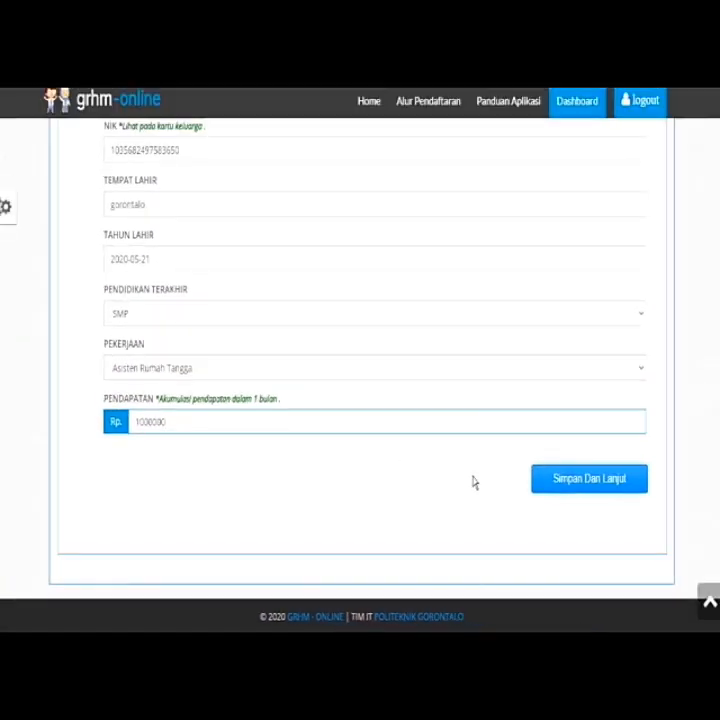
Save the parents' data and continue to the Upload Berkas page
{"action": "left_click", "coordinate": [546, 480]}
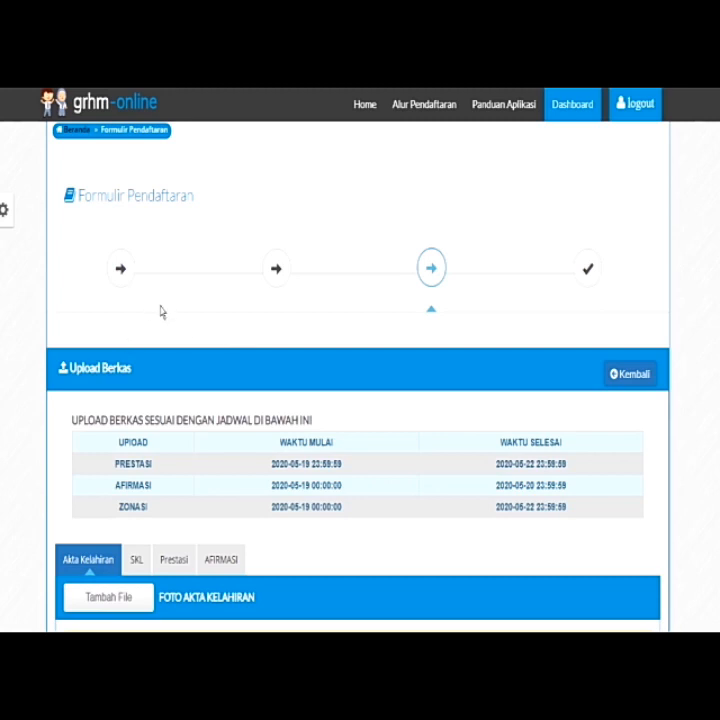
{"action": "scroll", "coordinate": [161, 312], "scroll_direction": "down", "scroll_amount": 3}
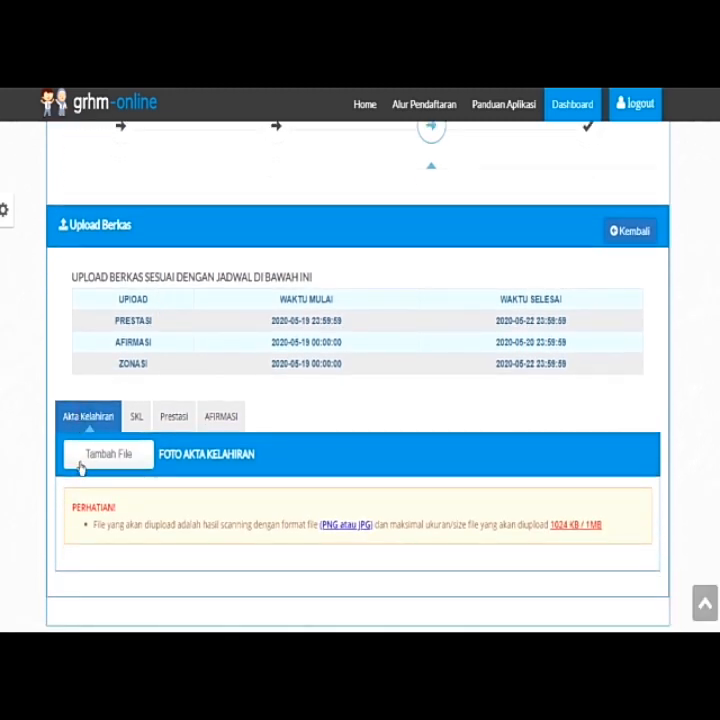
{"action": "scroll", "coordinate": [114, 471], "scroll_direction": "down", "scroll_amount": 1}
Add a file under Akta Kelahiran and upload the birth certificate scan
{"action": "left_click", "coordinate": [108, 421]}
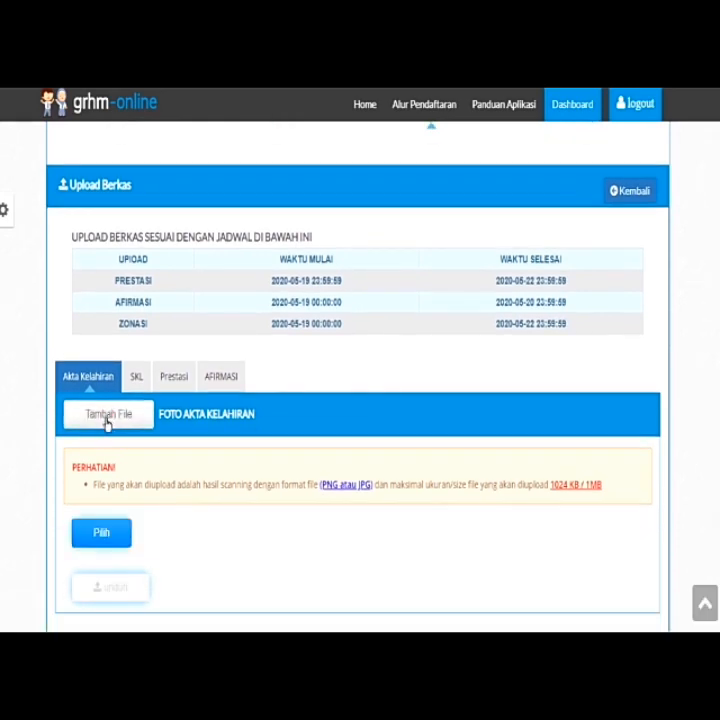
{"action": "left_click", "coordinate": [100, 541]}
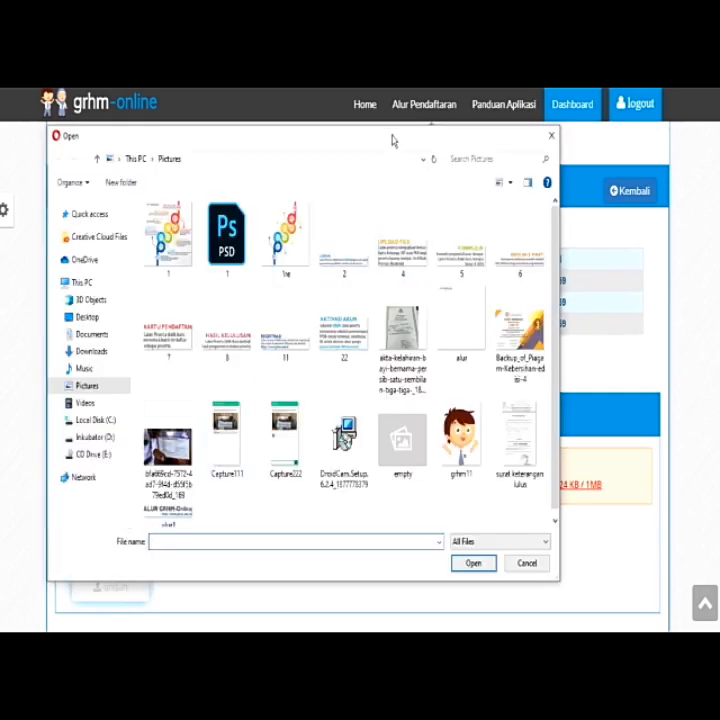
{"action": "left_click_drag", "start_coordinate": [395, 138], "coordinate": [423, 162]}
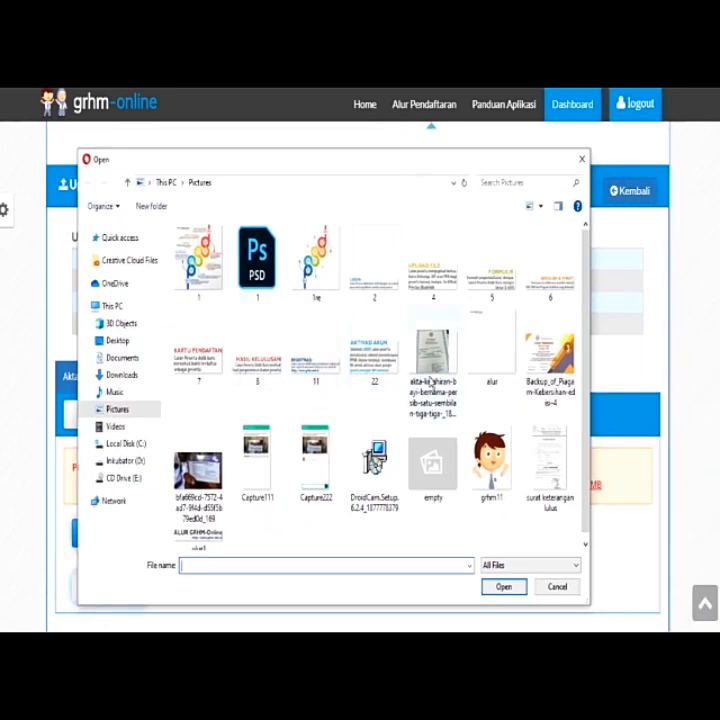
{"action": "left_click", "coordinate": [435, 379]}
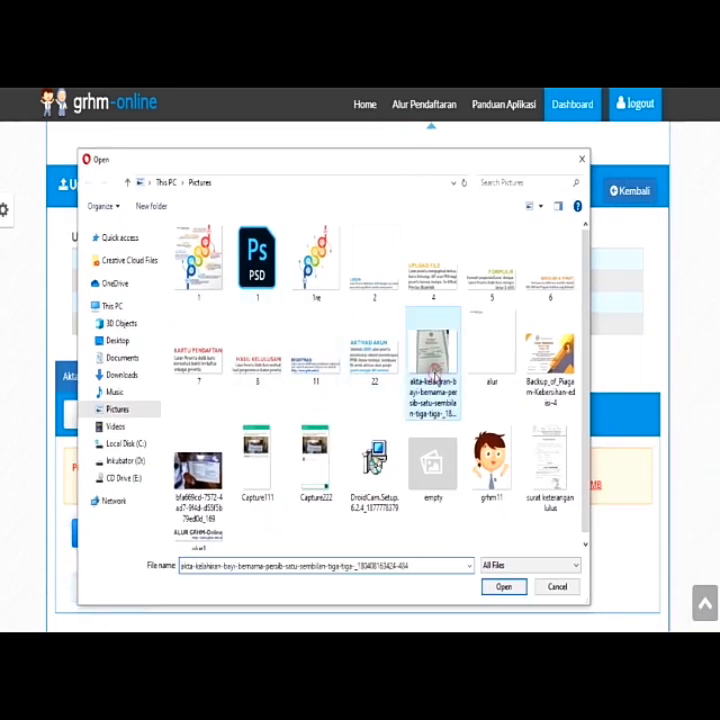
{"action": "left_click", "coordinate": [500, 594]}
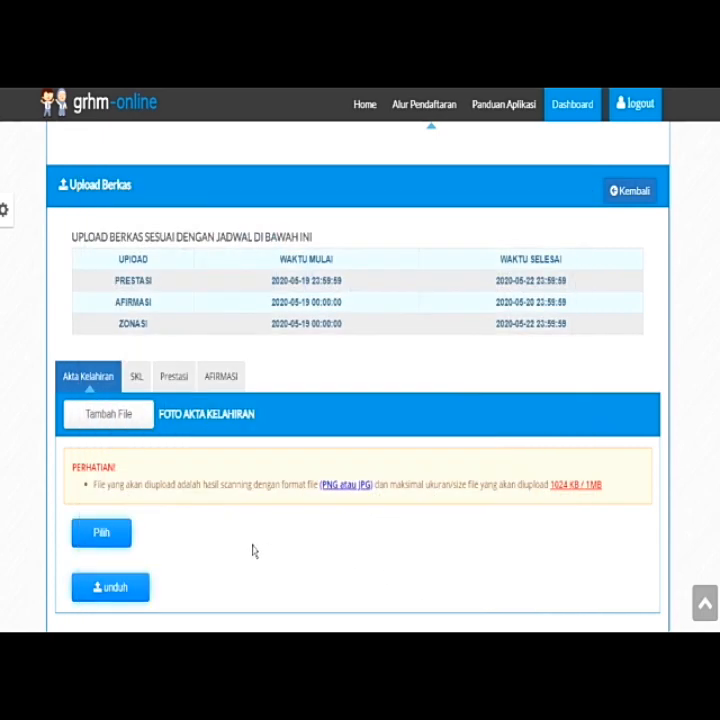
{"action": "left_click", "coordinate": [123, 591]}
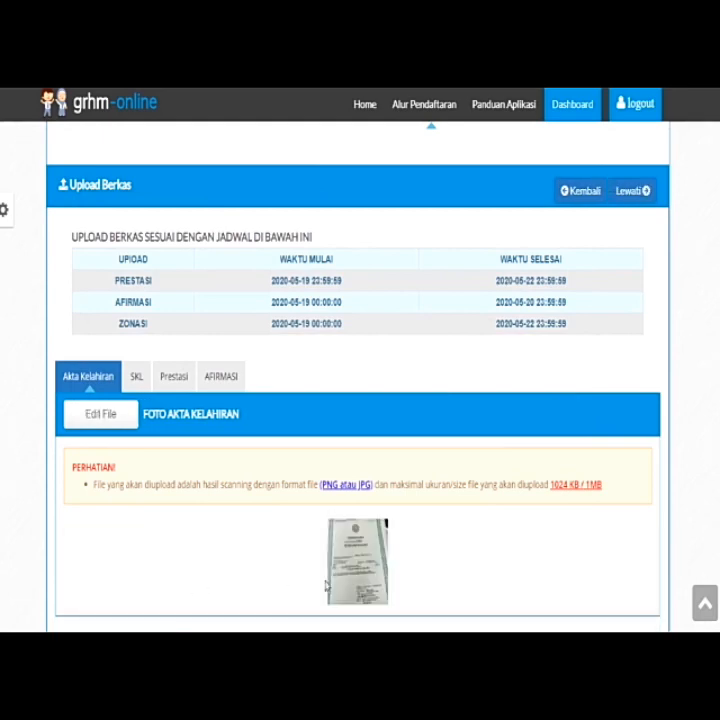
{"action": "mouse_move", "coordinate": [378, 565]}
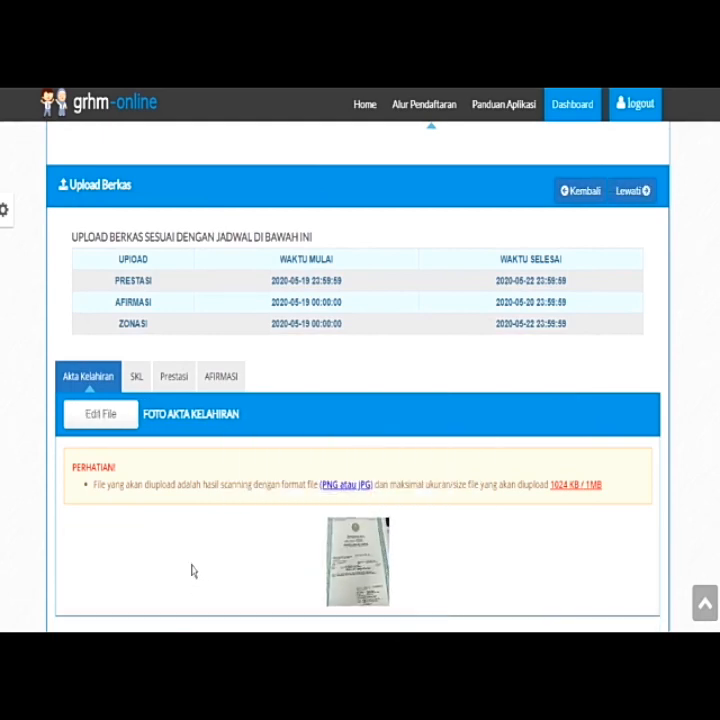
{"action": "scroll", "coordinate": [252, 582], "scroll_direction": "down", "scroll_amount": 1}
{"action": "mouse_move", "coordinate": [366, 470]}
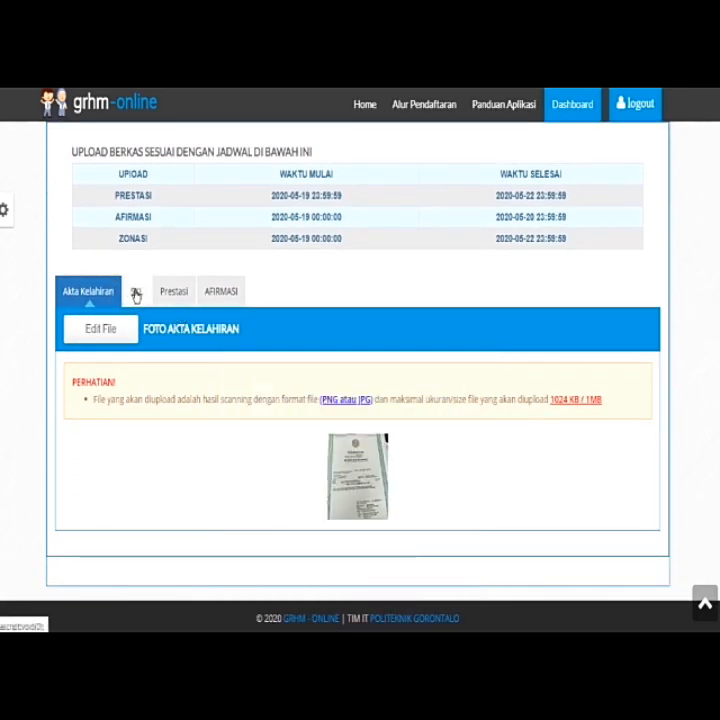
Upload the 'surat keterangan lulus' scan under SKL, then switch to Prestasi
{"action": "left_click", "coordinate": [136, 295]}
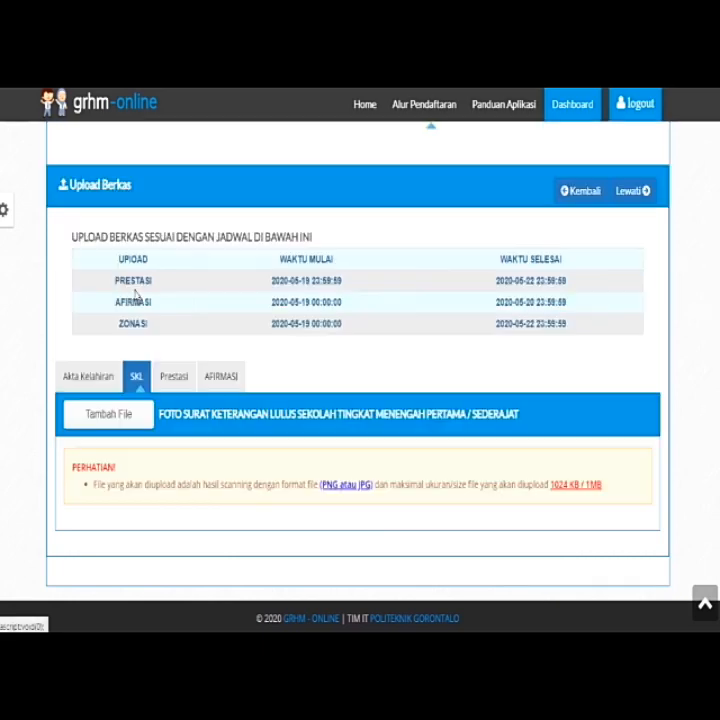
{"action": "left_click", "coordinate": [107, 422]}
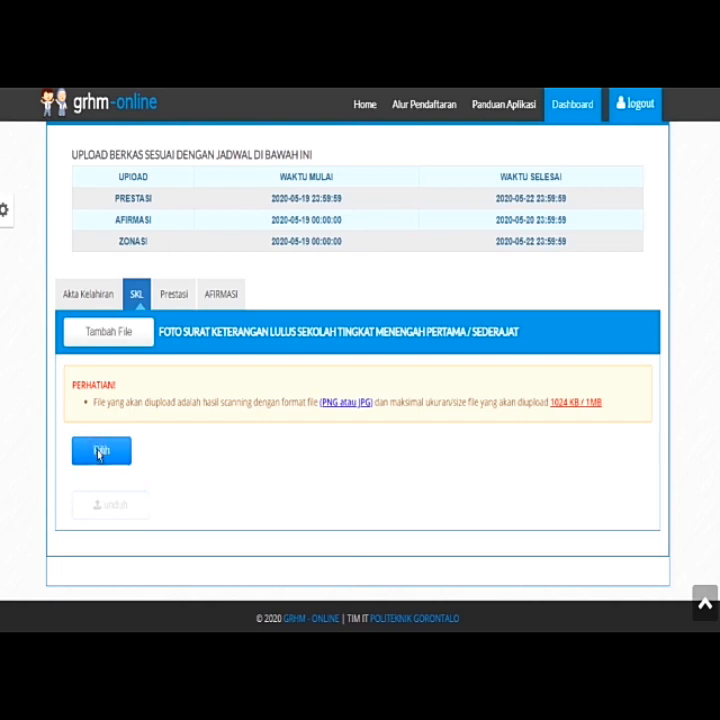
{"action": "left_click", "coordinate": [100, 452]}
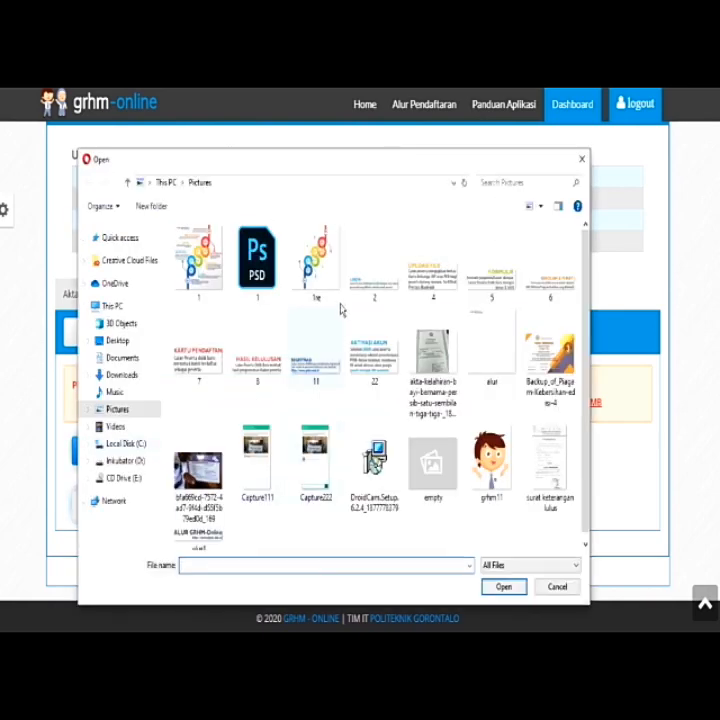
{"action": "left_click", "coordinate": [546, 463]}
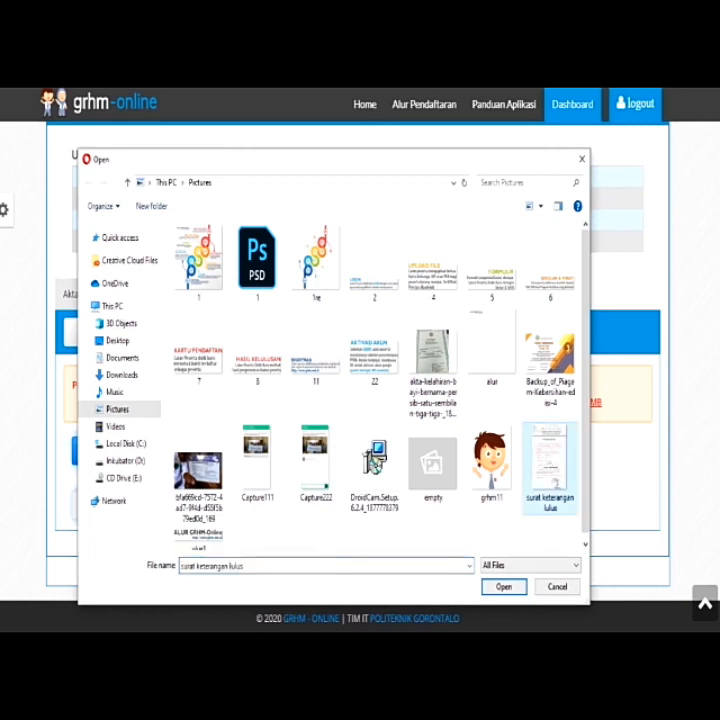
{"action": "left_click", "coordinate": [495, 594]}
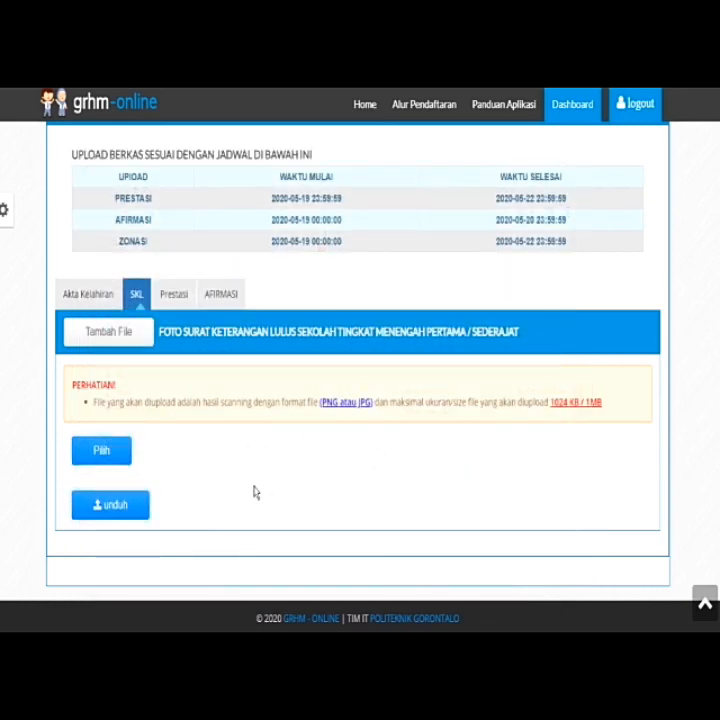
{"action": "left_click", "coordinate": [115, 506]}
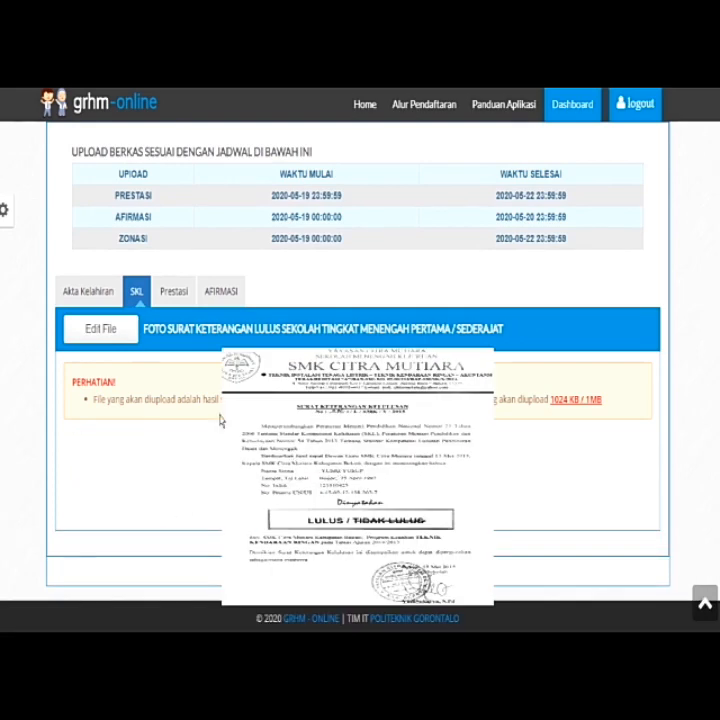
{"action": "left_click", "coordinate": [172, 297]}
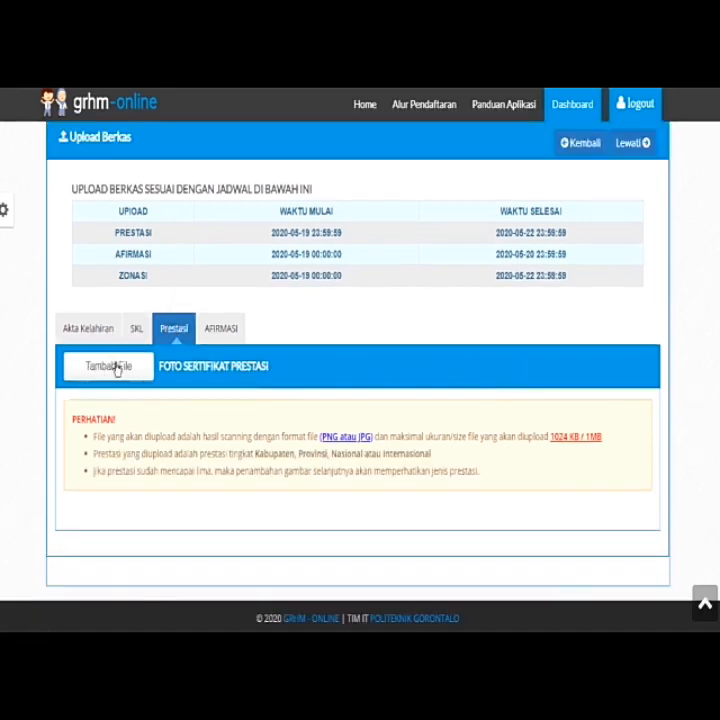
Upload the Backup_of_Piagem-Kebersihan-edisi-4 certificate under Prestasi as a Kabupaten-level achievement
{"action": "left_click", "coordinate": [115, 367]}
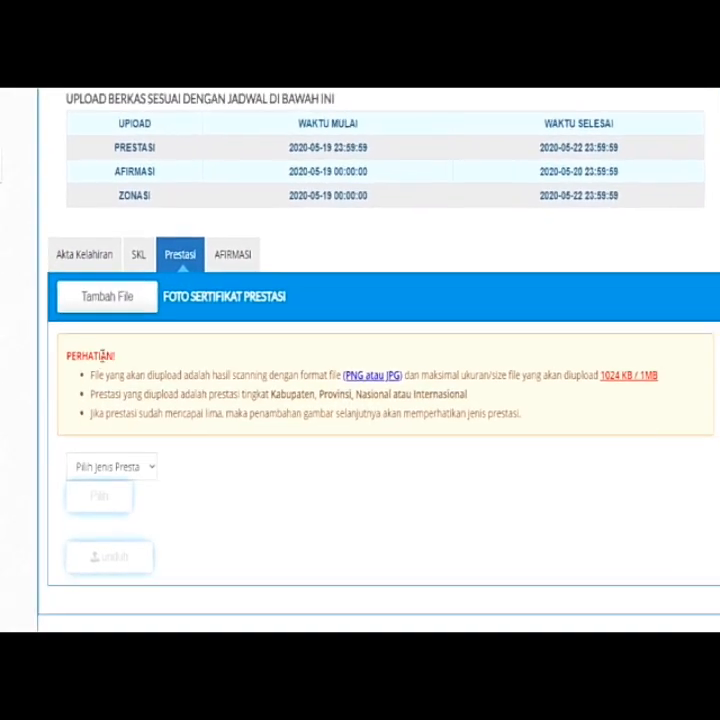
{"action": "left_click", "coordinate": [155, 451]}
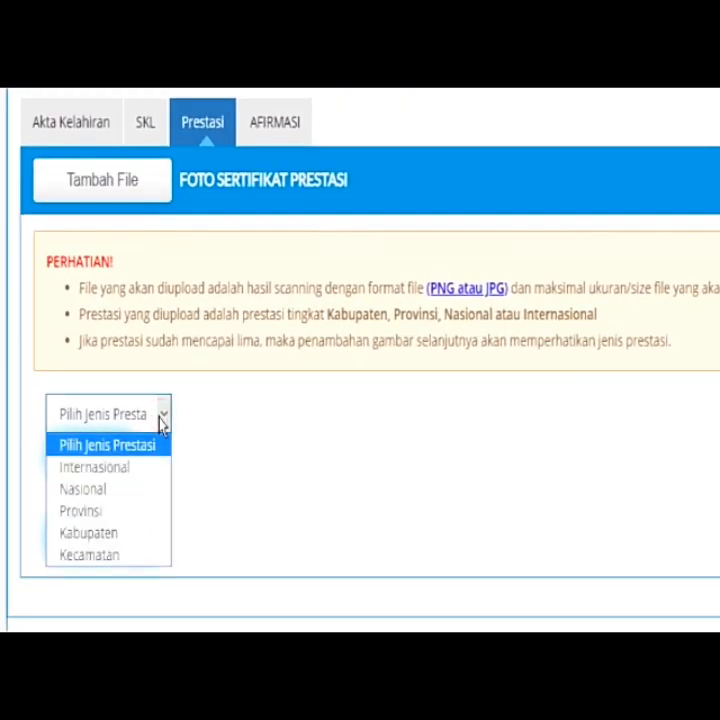
{"action": "left_click", "coordinate": [135, 535]}
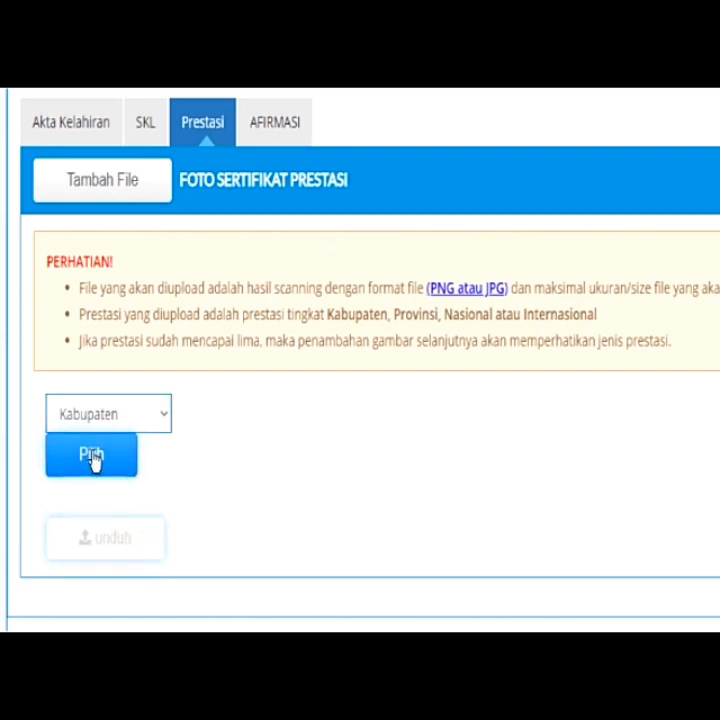
{"action": "left_click", "coordinate": [90, 462]}
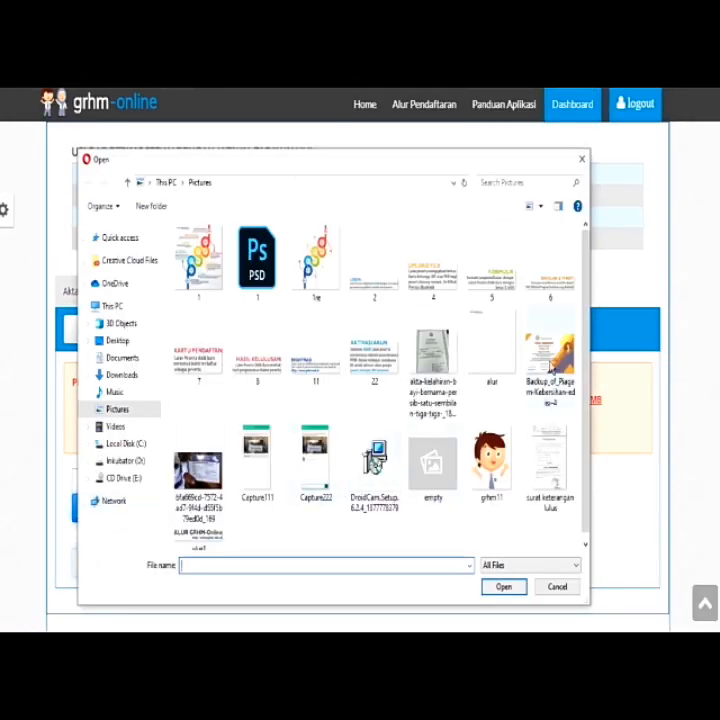
{"action": "left_click", "coordinate": [550, 355]}
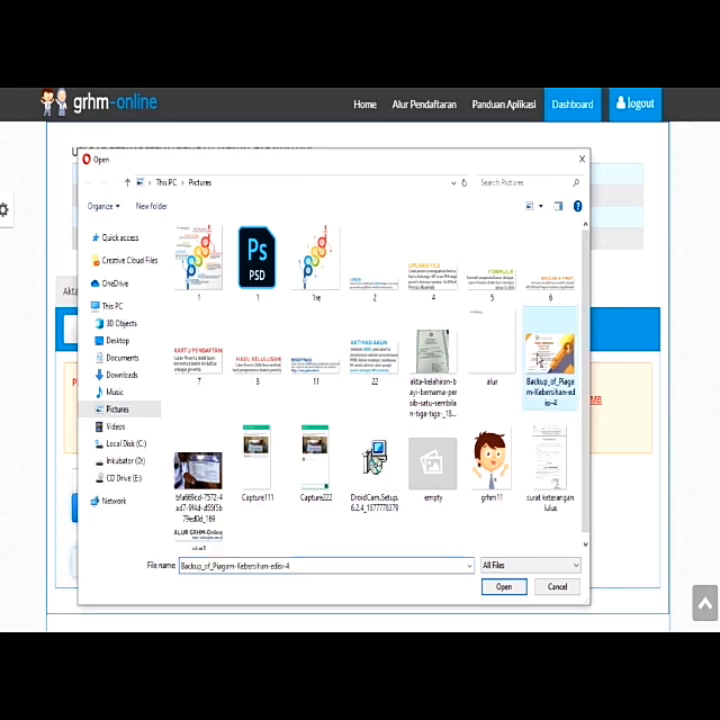
{"action": "left_click", "coordinate": [503, 589]}
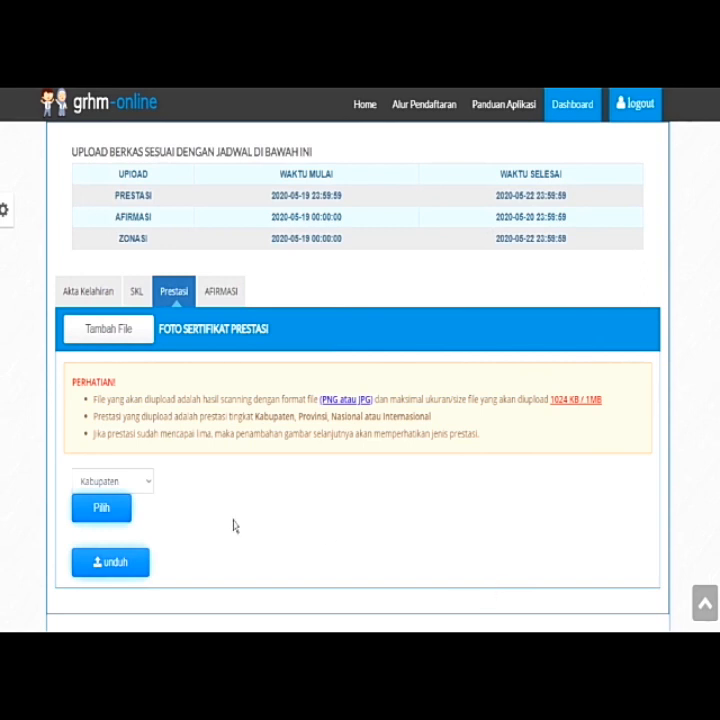
{"action": "left_click", "coordinate": [118, 574]}
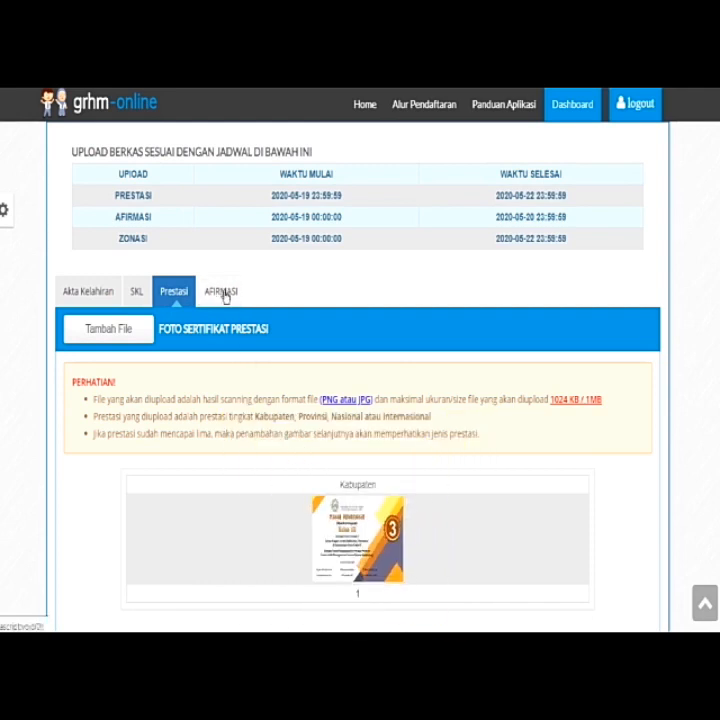
Switch to the AFIRMASI document section, try adding a file slot, and scroll the page
{"action": "left_click", "coordinate": [220, 298]}
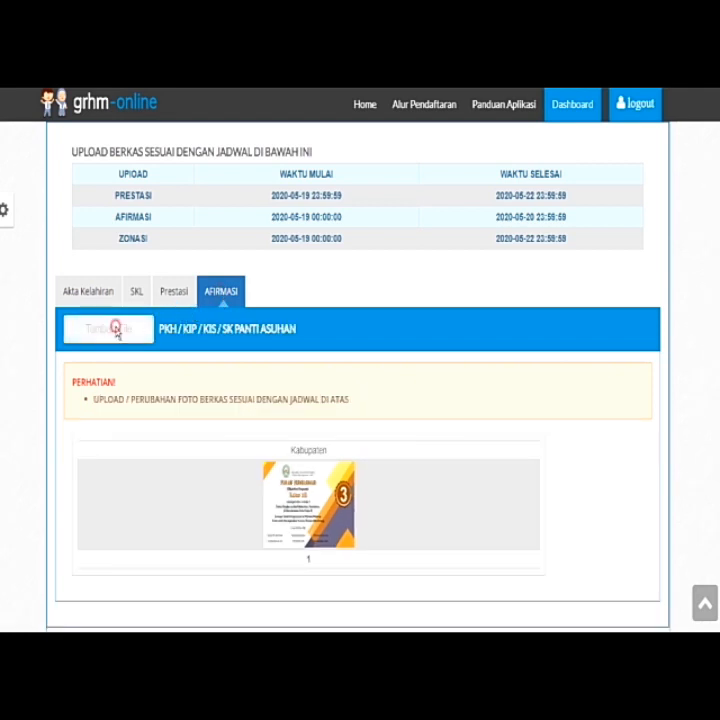
{"action": "left_click", "coordinate": [108, 334]}
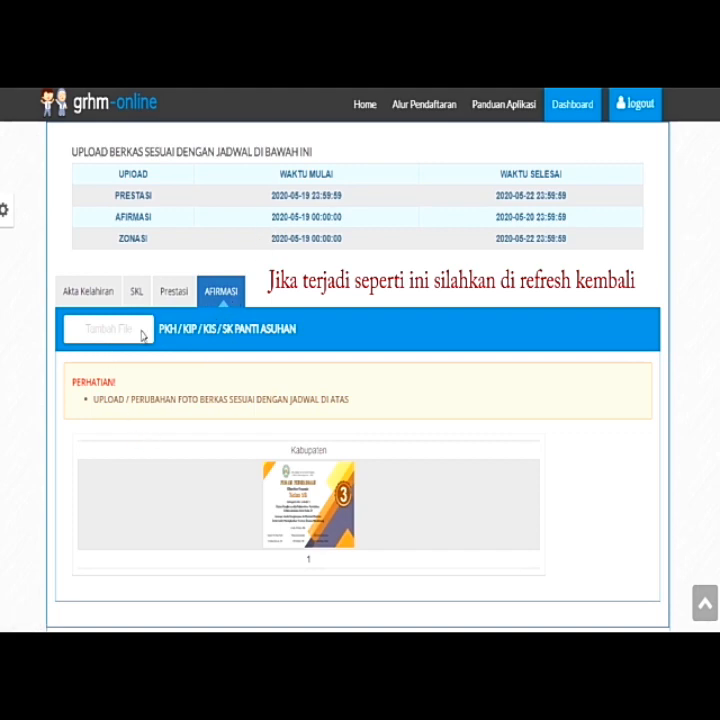
{"action": "scroll", "coordinate": [212, 402], "scroll_direction": "down", "scroll_amount": 1}
{"action": "scroll", "coordinate": [213, 406], "scroll_direction": "up", "scroll_amount": 2}
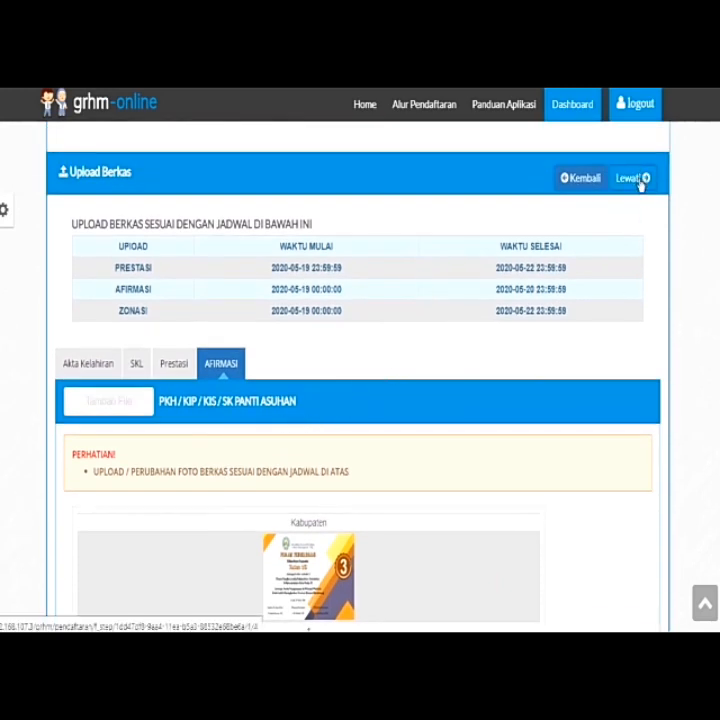
{"action": "scroll", "coordinate": [641, 185], "scroll_direction": "up", "scroll_amount": 1}
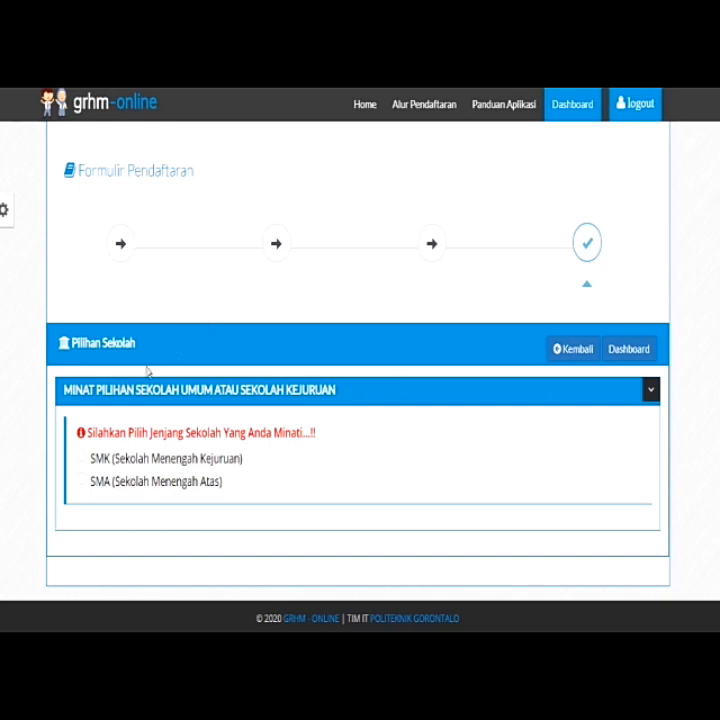
Choose SMA and set SMA MUHAMMADIYAH BATUDAA in Kab. Gorontalo as the first school
{"action": "left_click", "coordinate": [82, 458]}
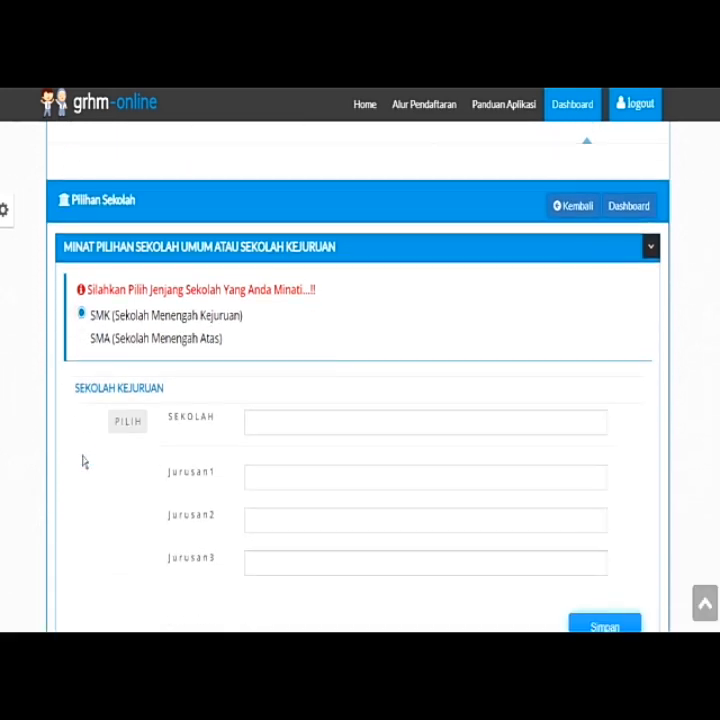
{"action": "left_click", "coordinate": [83, 339]}
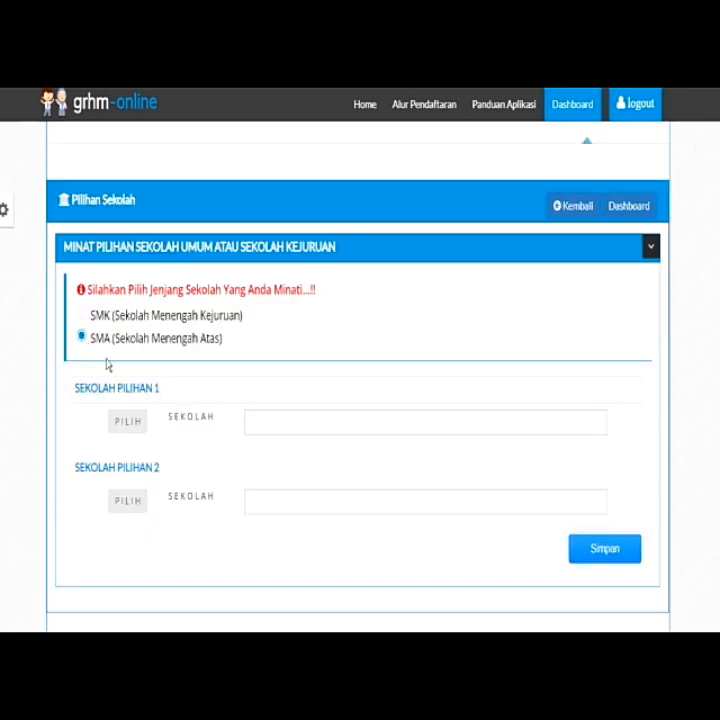
{"action": "left_click", "coordinate": [121, 424]}
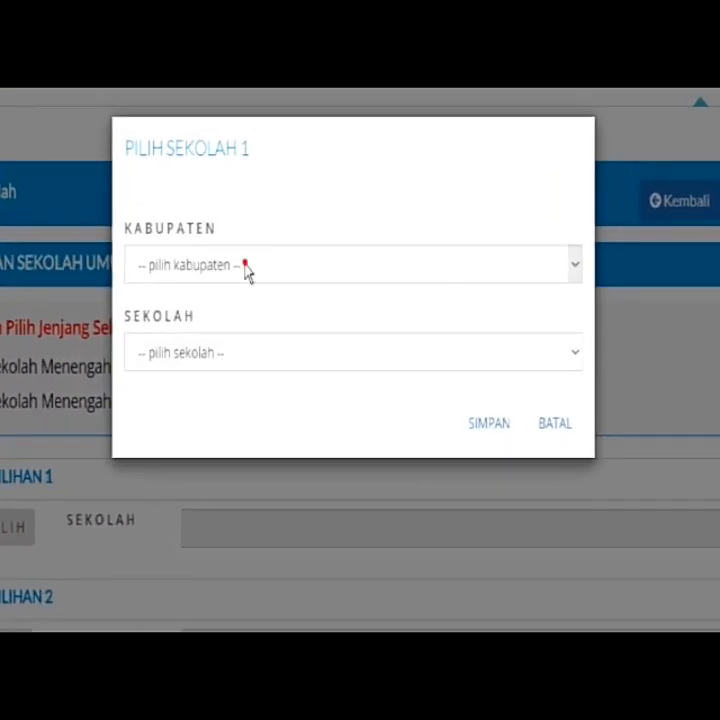
{"action": "left_click", "coordinate": [285, 249]}
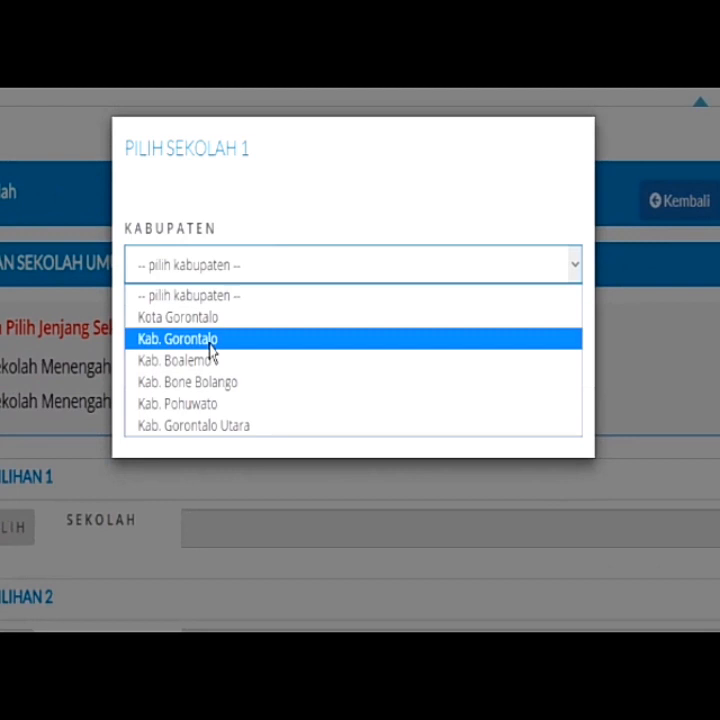
{"action": "left_click", "coordinate": [211, 340]}
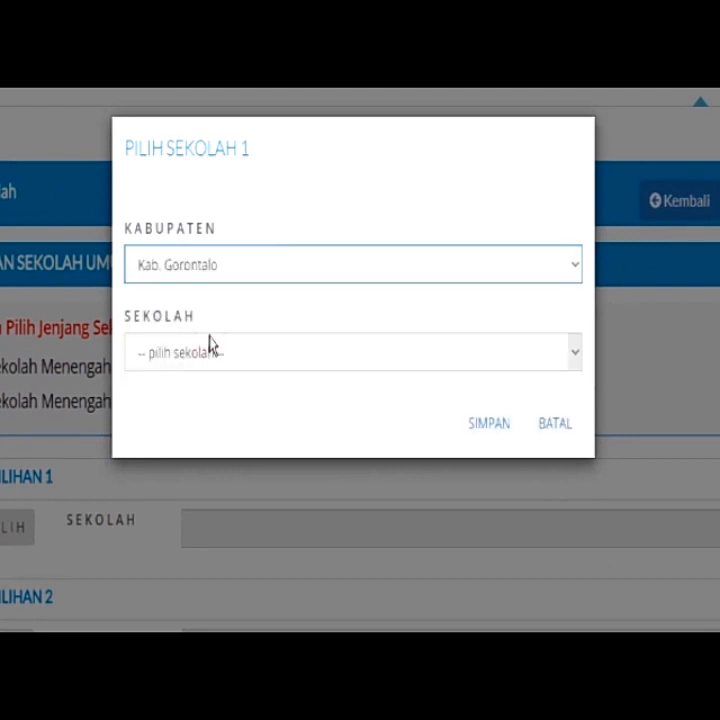
{"action": "left_click", "coordinate": [206, 356]}
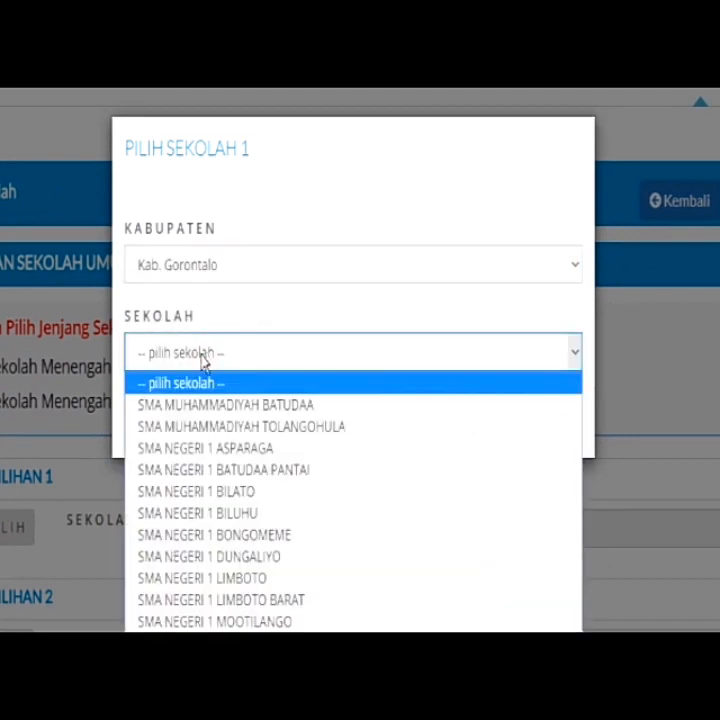
{"action": "left_click", "coordinate": [196, 407]}
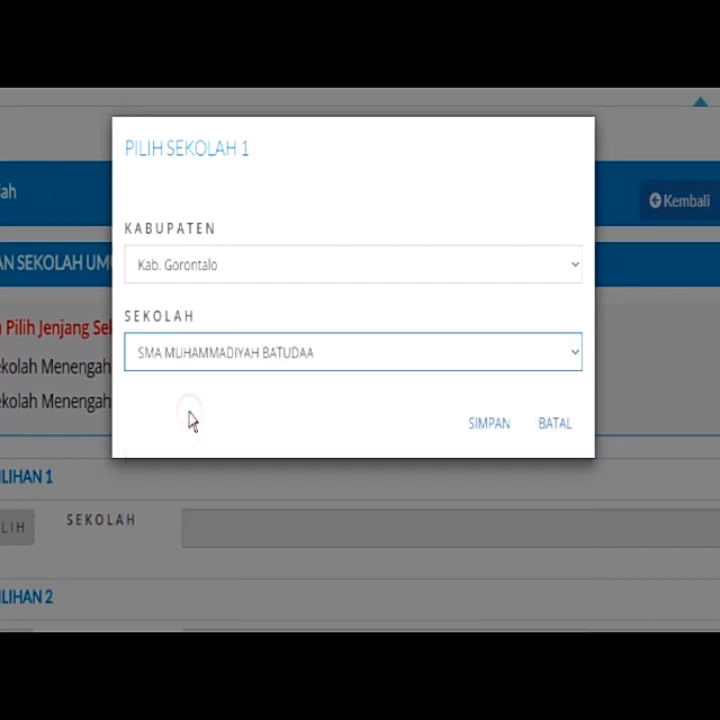
{"action": "left_click", "coordinate": [480, 424]}
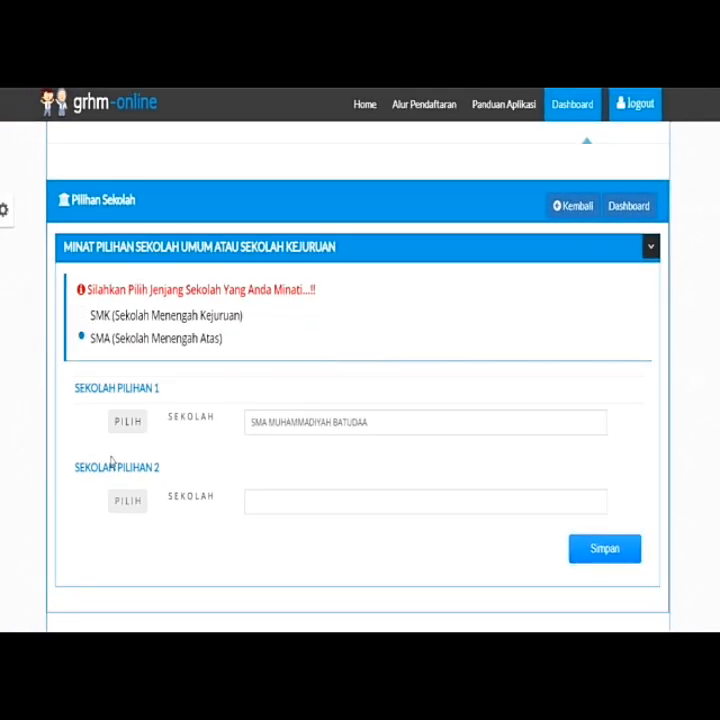
Set SMA NEGERI 1 GORONTALO in Kota Gorontalo as the second school choice
{"action": "left_click", "coordinate": [140, 500]}
{"action": "left_click", "coordinate": [291, 248]}
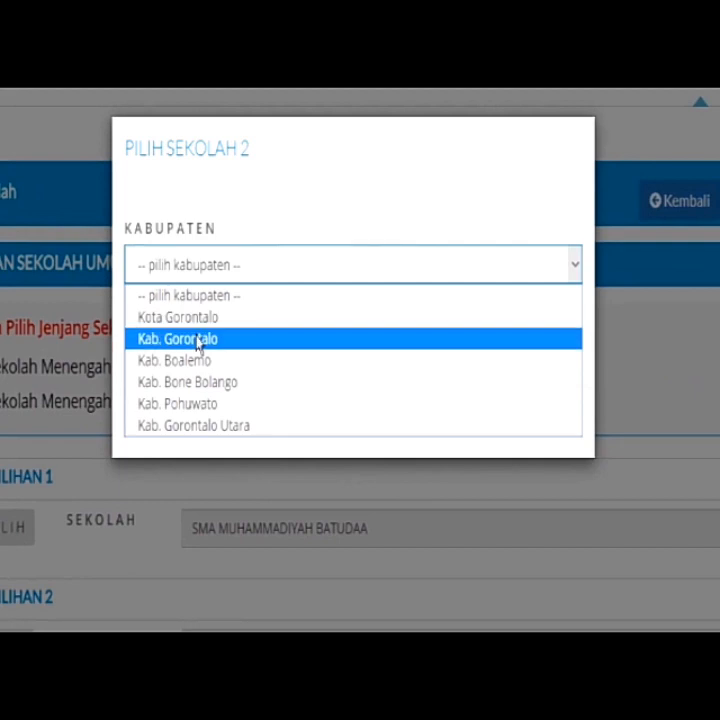
{"action": "left_click", "coordinate": [196, 320]}
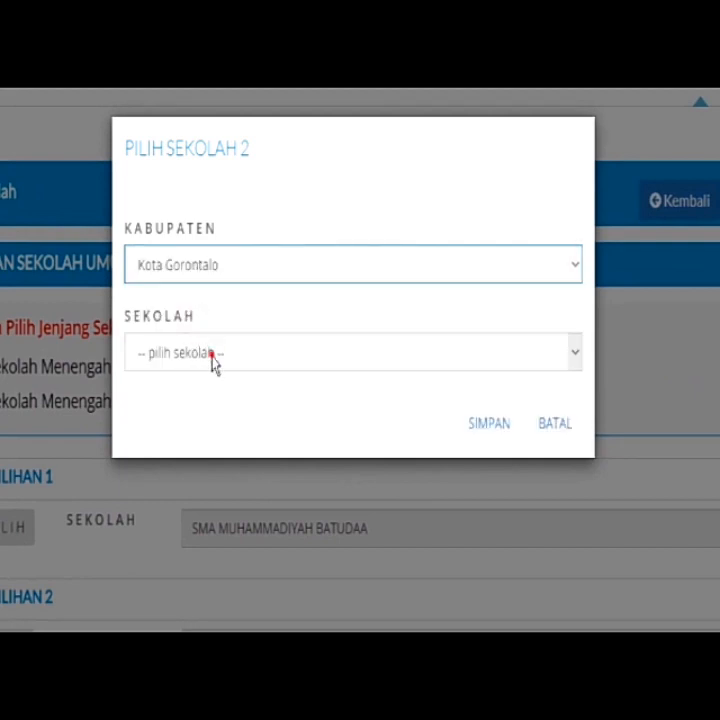
{"action": "left_click", "coordinate": [214, 362]}
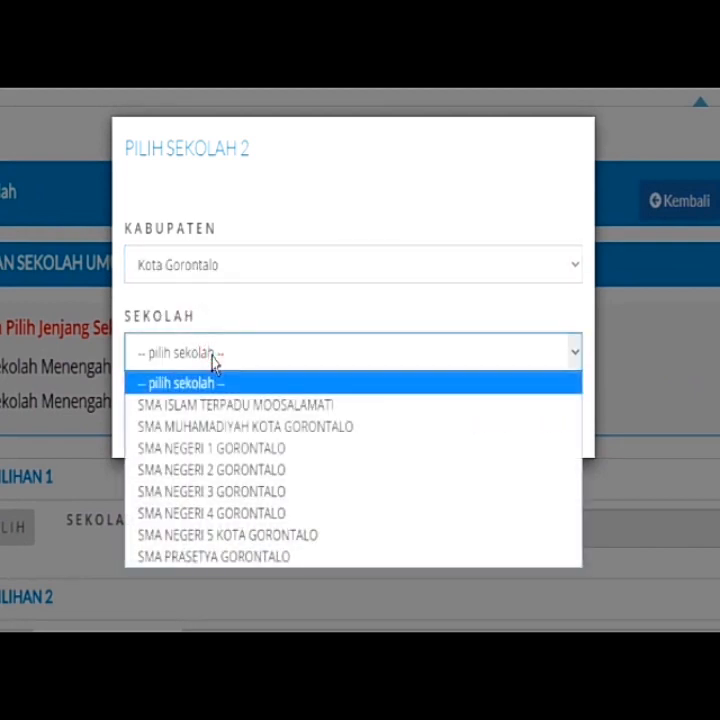
{"action": "left_click", "coordinate": [188, 455]}
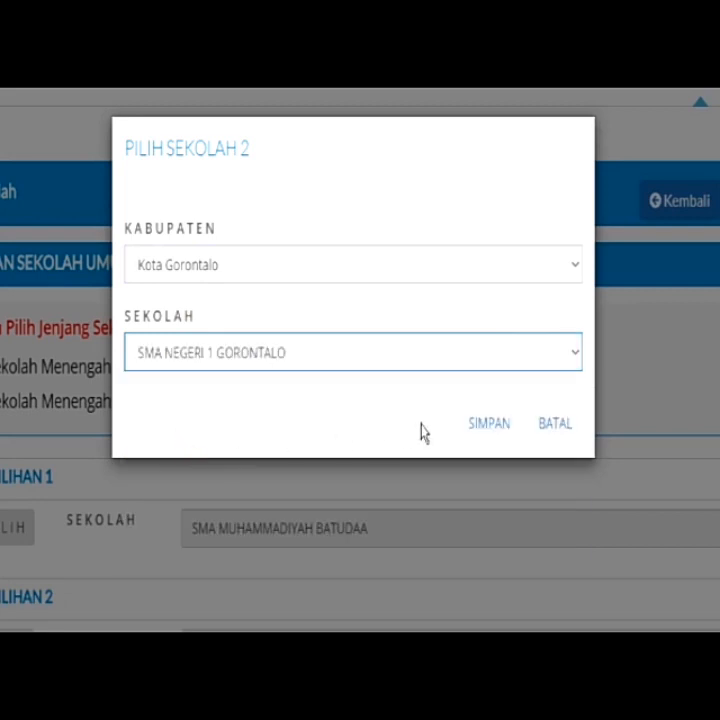
{"action": "left_click", "coordinate": [484, 428]}
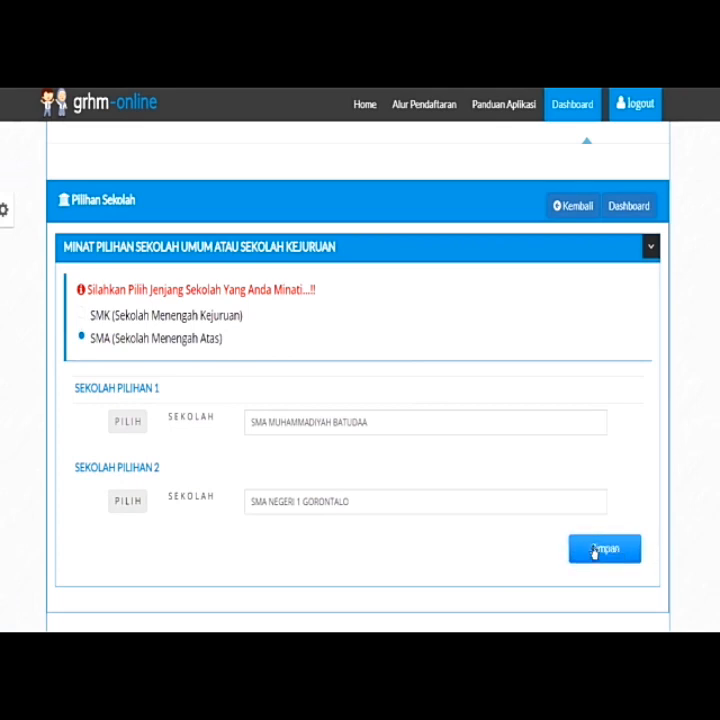
Switch to SMK and pick SMKN 2 GORONTALO in Kota Gorontalo
{"action": "left_click", "coordinate": [81, 316]}
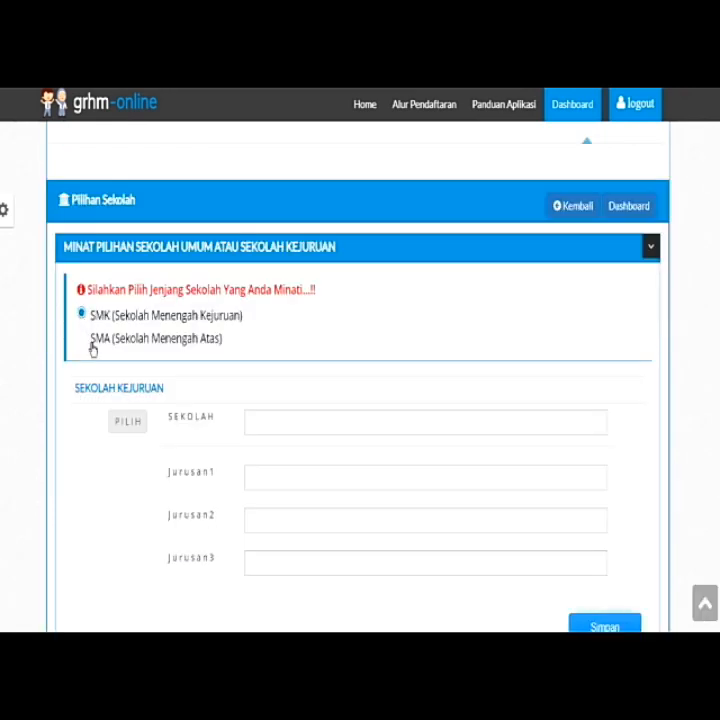
{"action": "left_click", "coordinate": [126, 425]}
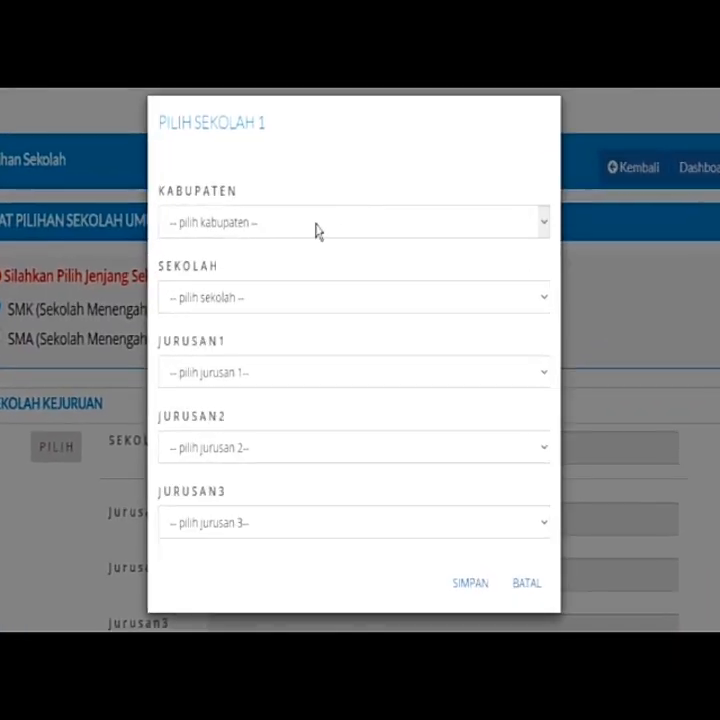
{"action": "left_click", "coordinate": [317, 231]}
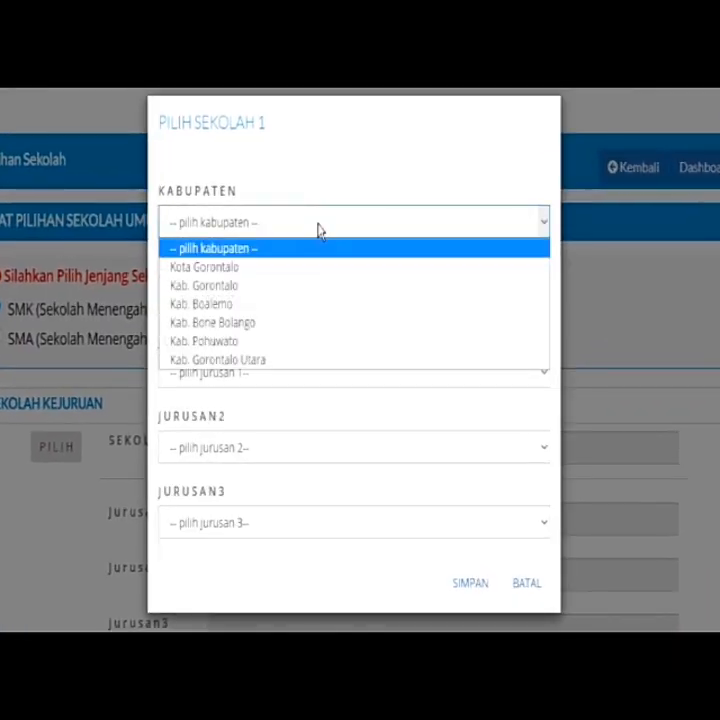
{"action": "left_click", "coordinate": [233, 268]}
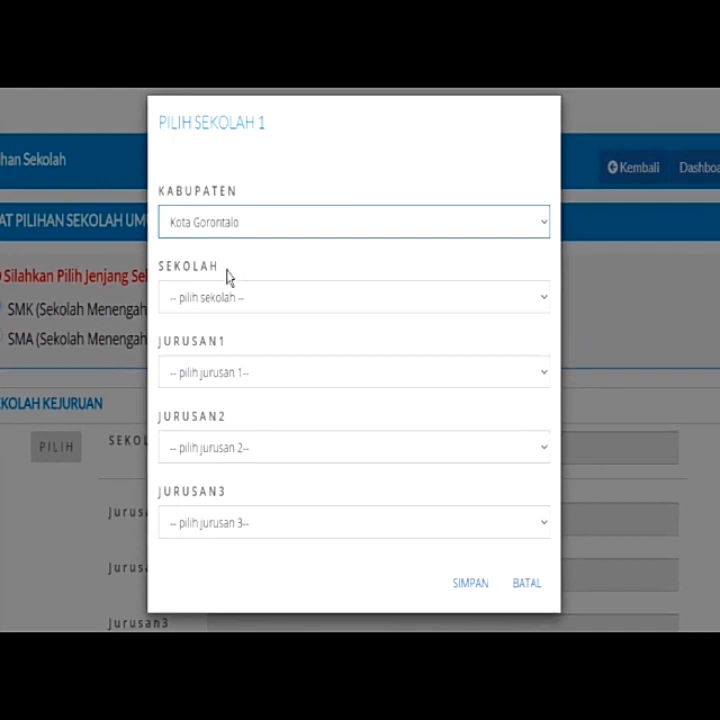
{"action": "left_click", "coordinate": [208, 305]}
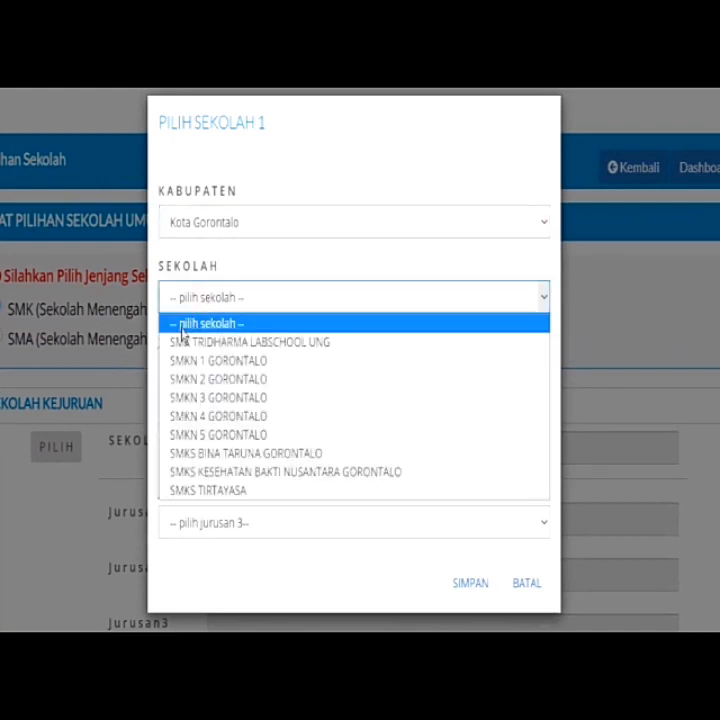
{"action": "left_click", "coordinate": [221, 380]}
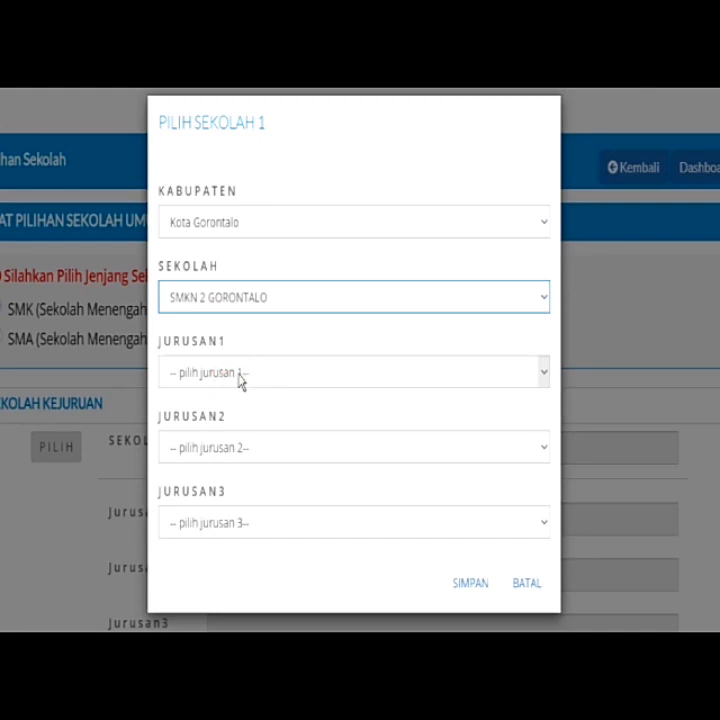
Select majors Agribisnis Pengolahan Hasil Pertanian, Multimedia and Perhotelan, then save the SMK choice
{"action": "left_click", "coordinate": [240, 376]}
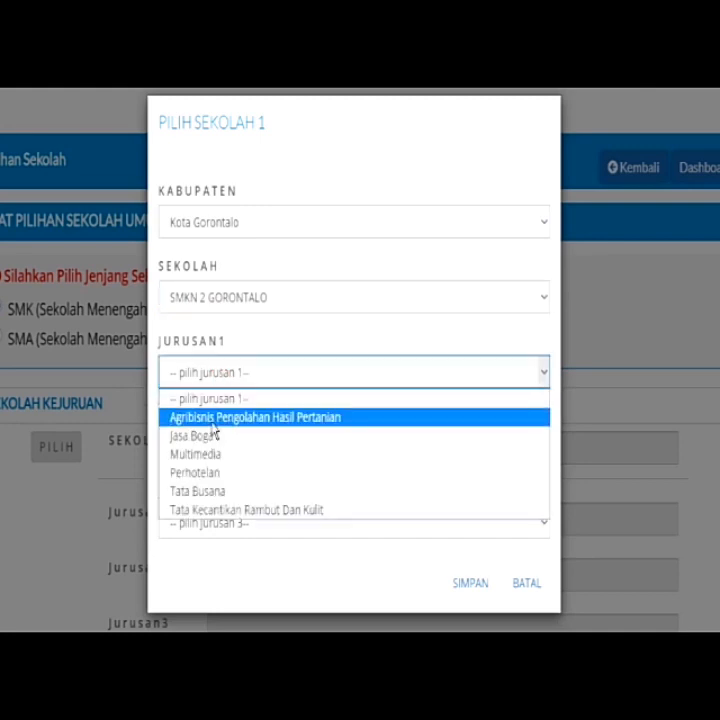
{"action": "left_click", "coordinate": [213, 425]}
{"action": "left_click", "coordinate": [224, 448]}
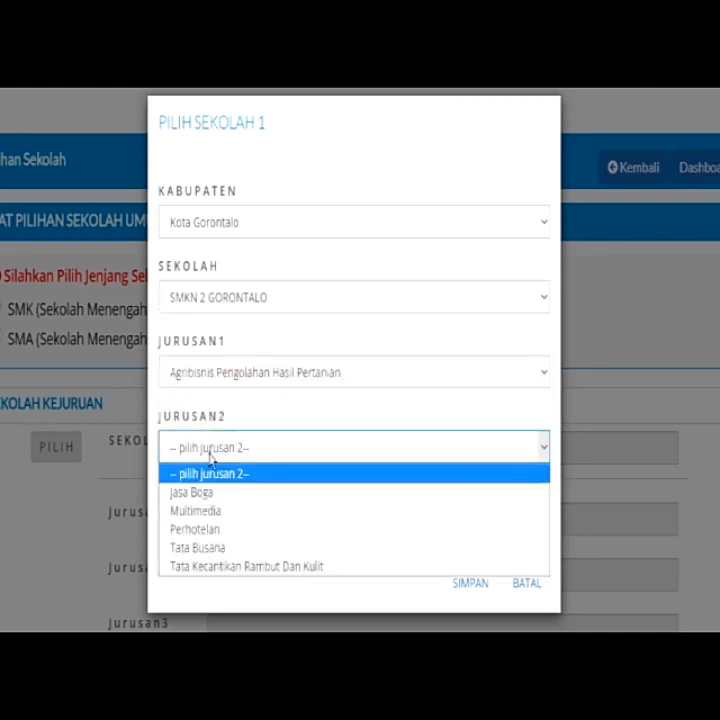
{"action": "left_click", "coordinate": [193, 513]}
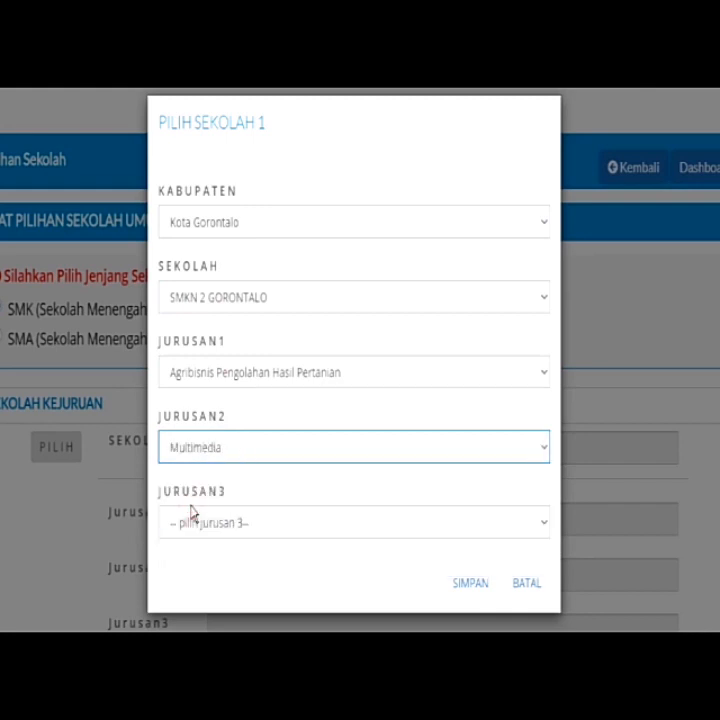
{"action": "left_click", "coordinate": [193, 528]}
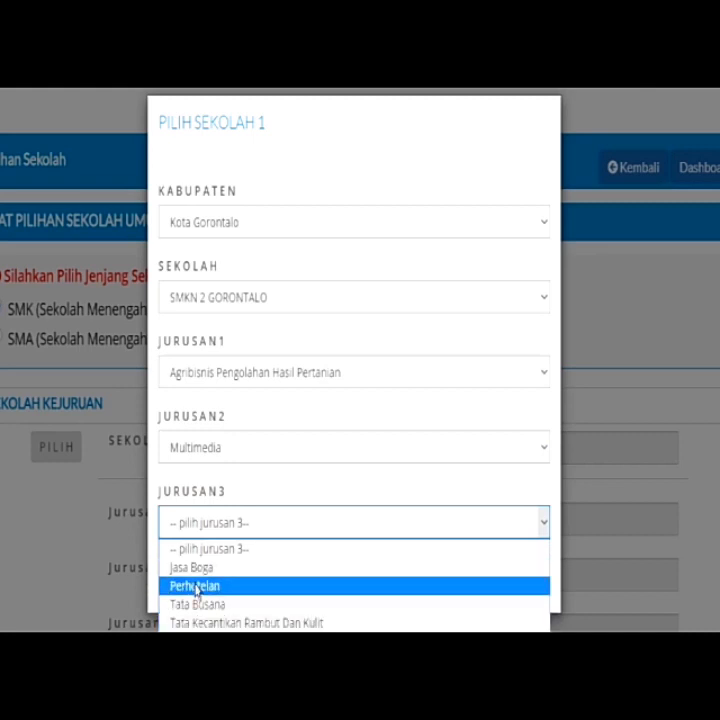
{"action": "left_click", "coordinate": [196, 587]}
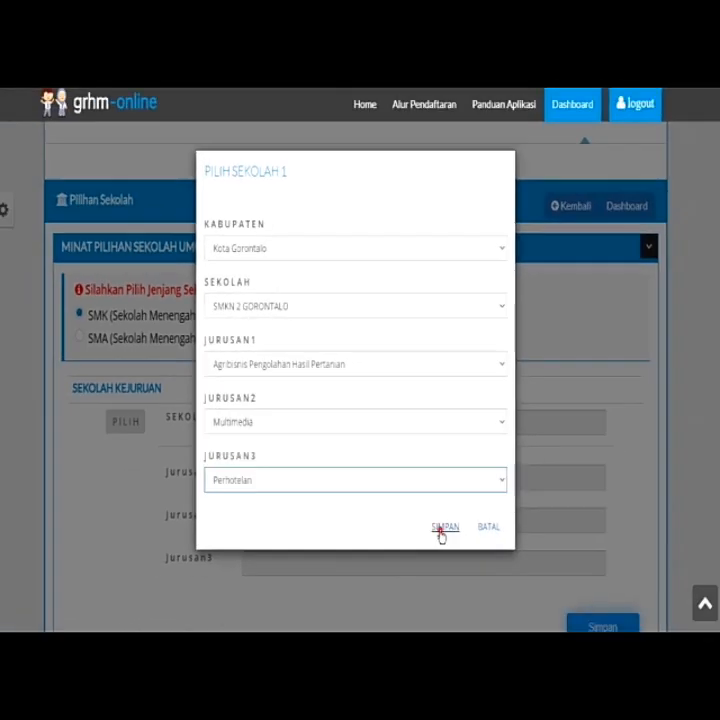
{"action": "left_click", "coordinate": [464, 592]}
{"action": "scroll", "coordinate": [440, 530], "scroll_direction": "down", "scroll_amount": 2}
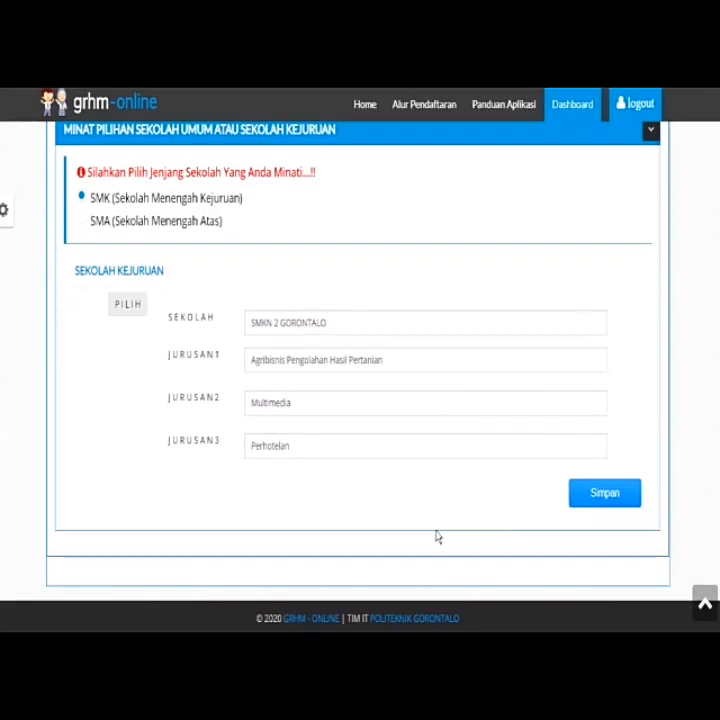
{"action": "left_click", "coordinate": [598, 497]}
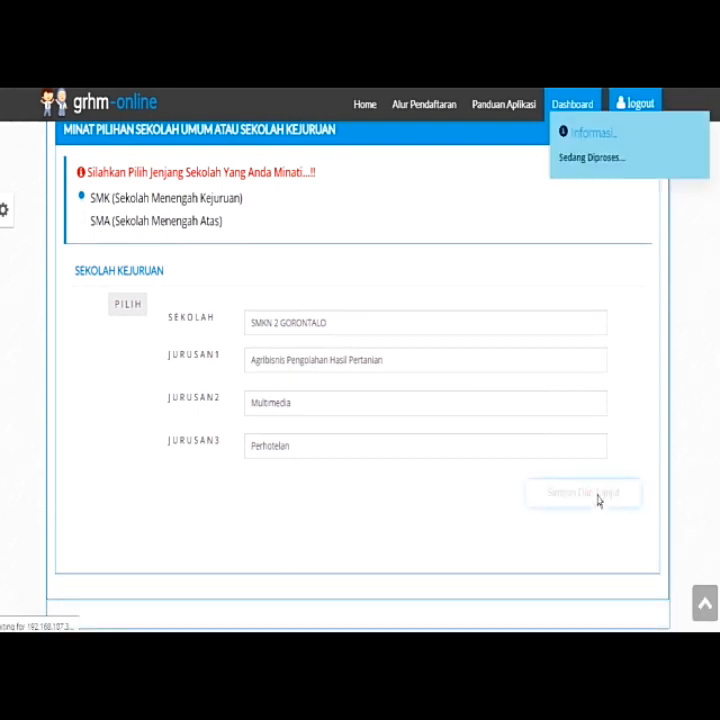